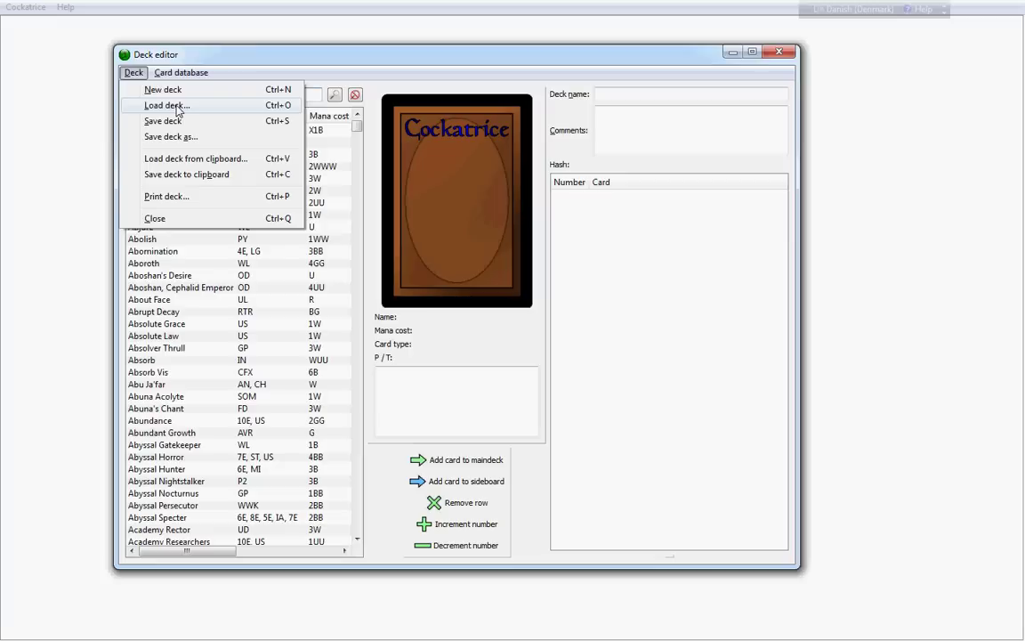
Close the deck editor and return to the empty main window
click(294, 21)
click(782, 53)
key(alt+Tab)
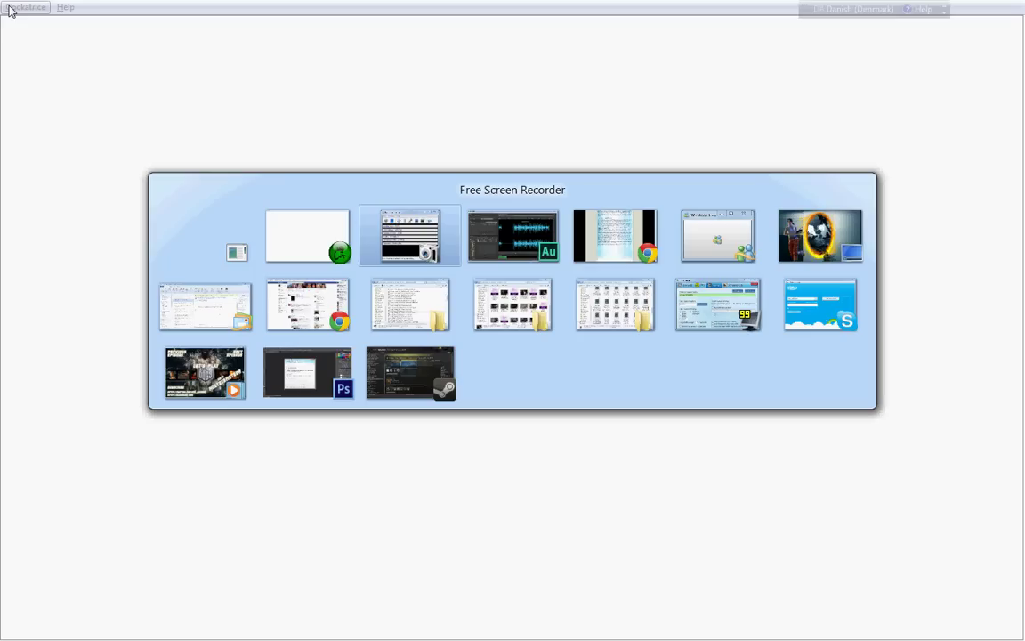
key(Escape)
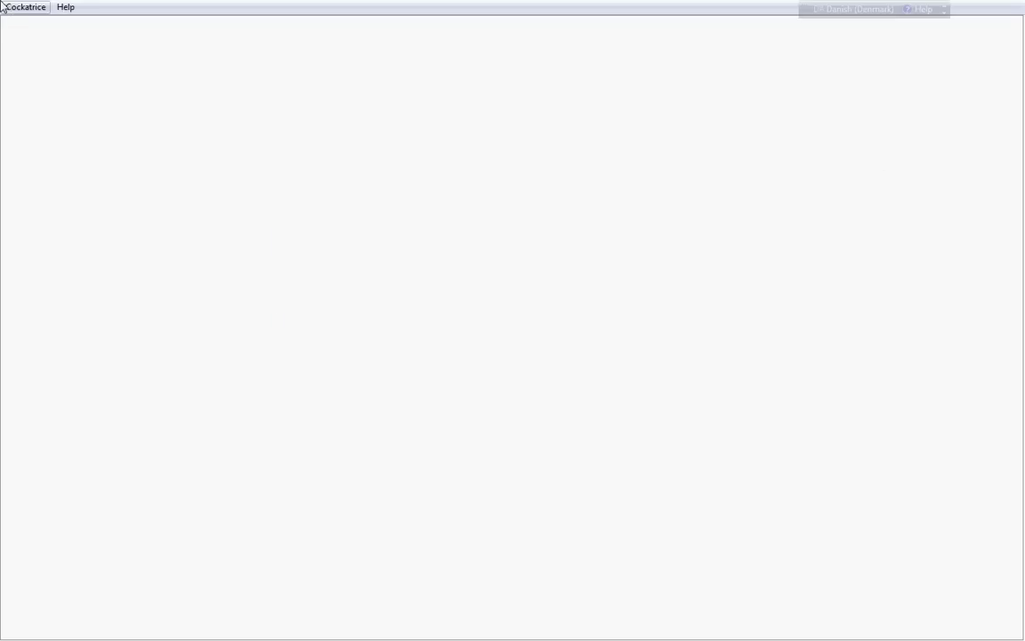
Start a local game with 2 players
click(25, 7)
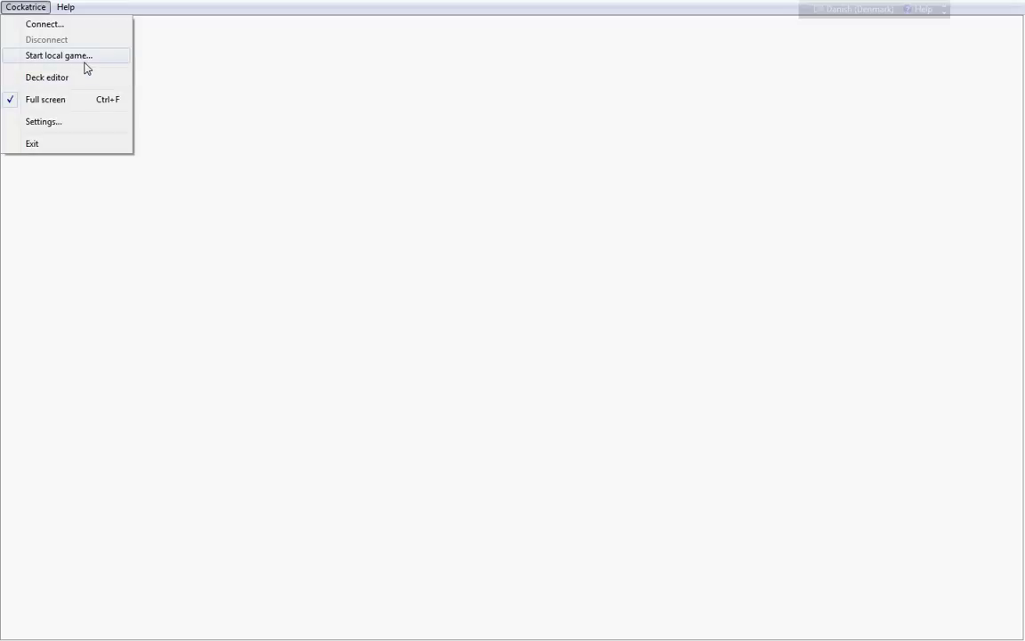
click(89, 56)
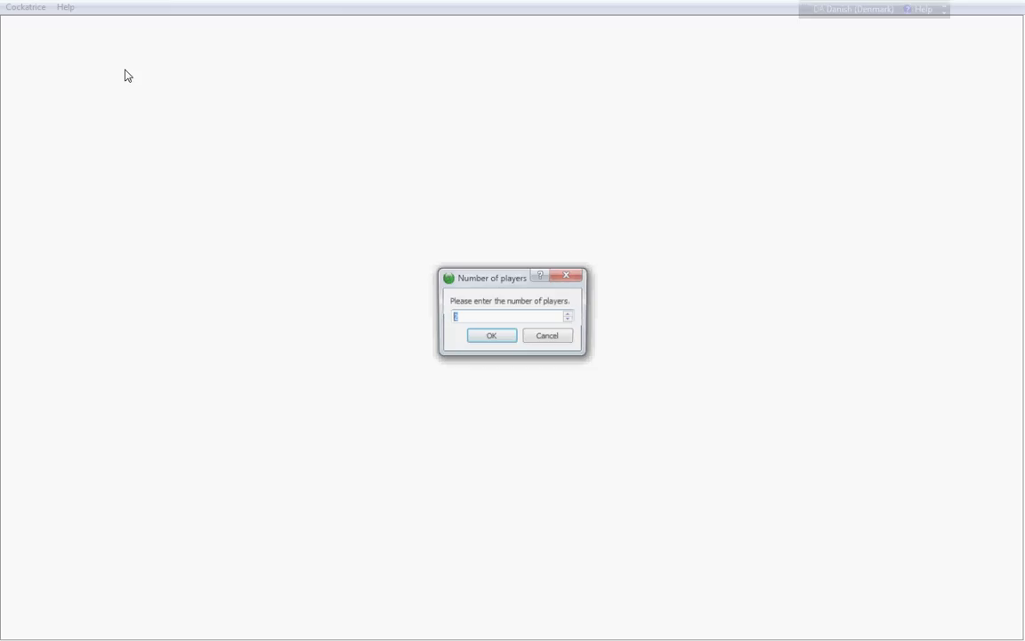
text(2)
click(508, 339)
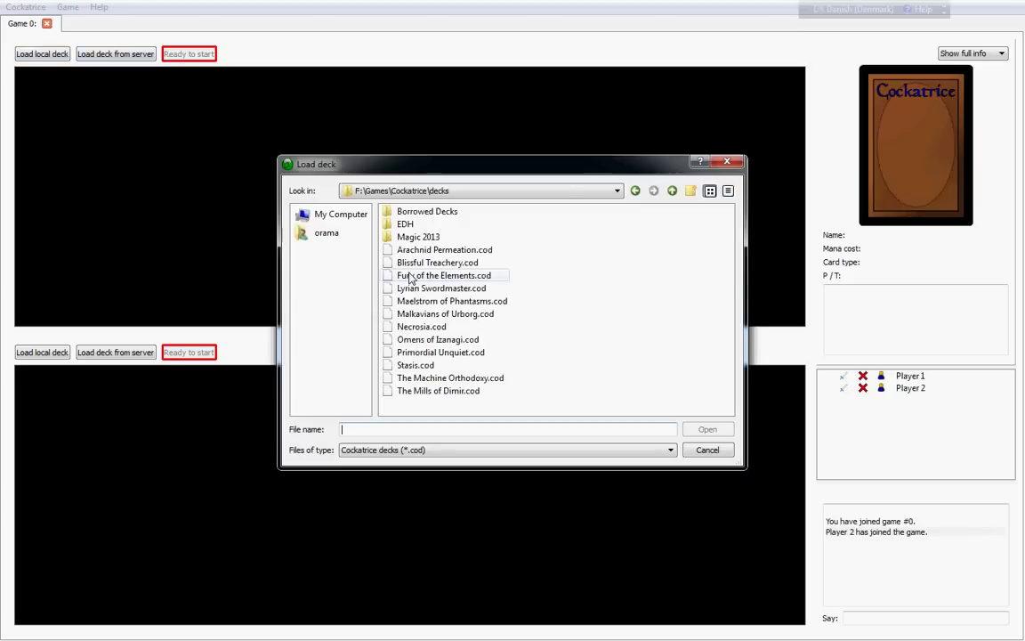
Begin the game with Fury of the Elements.cod loaded for Player 2 and Omens of Izanagi.cod for Player 1, both marked ready
click(418, 276)
double_click(429, 276)
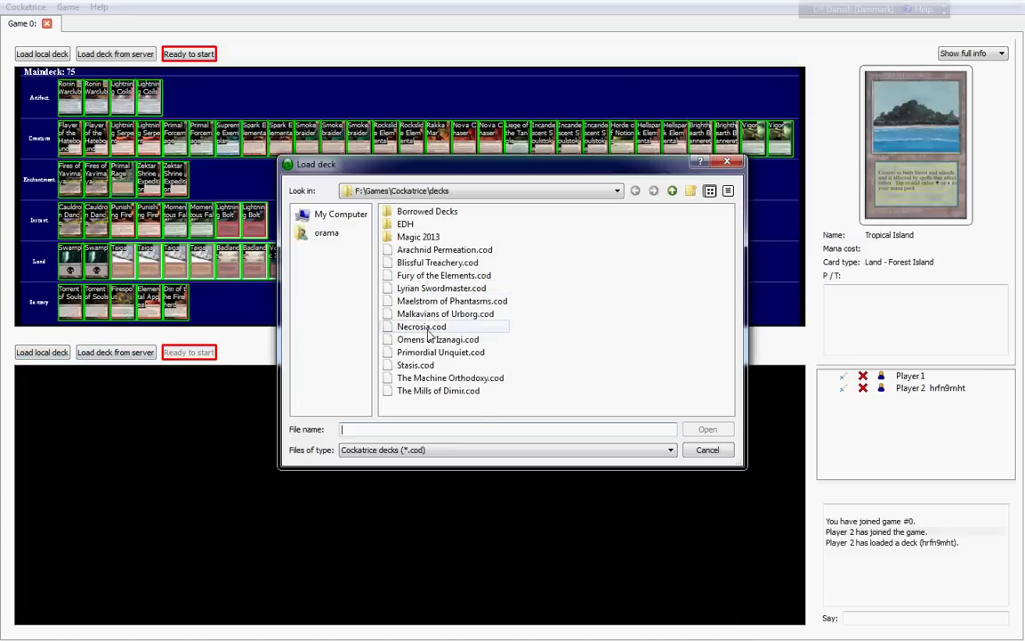
double_click(431, 339)
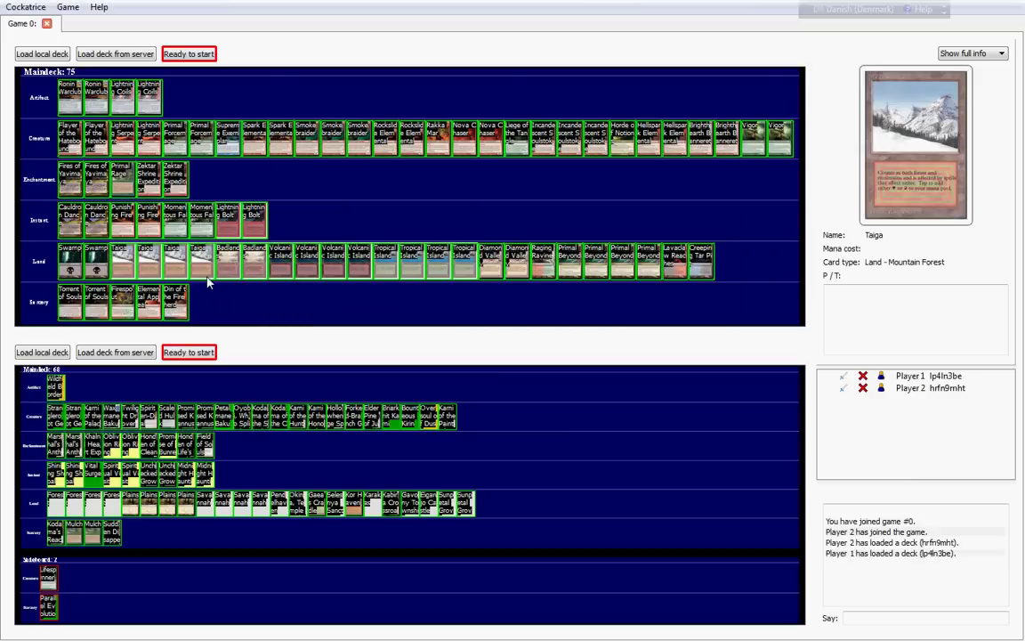
click(200, 56)
click(210, 351)
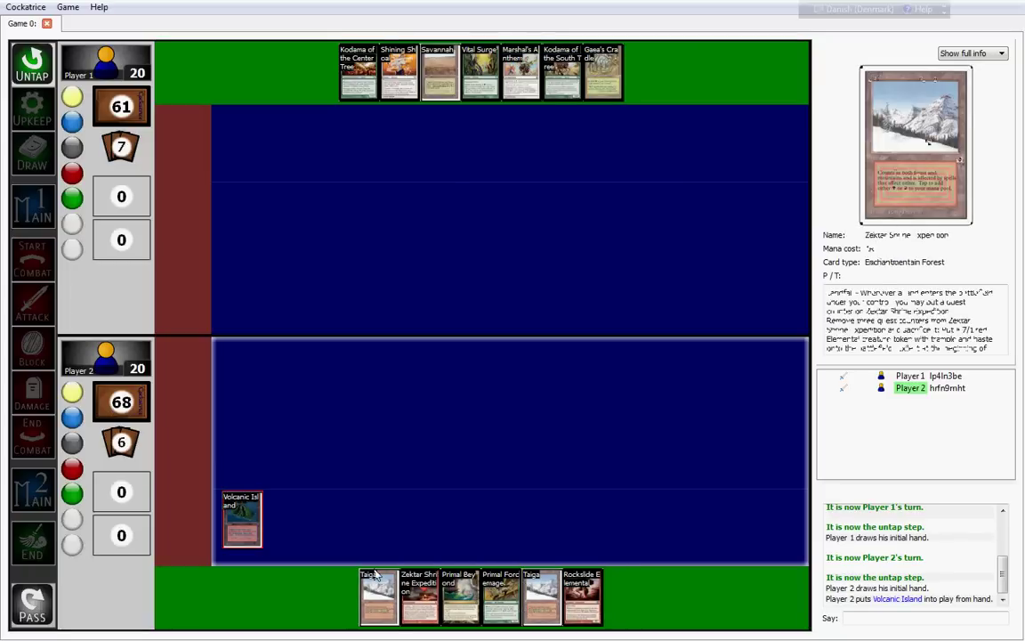
right_click(430, 603)
click(672, 615)
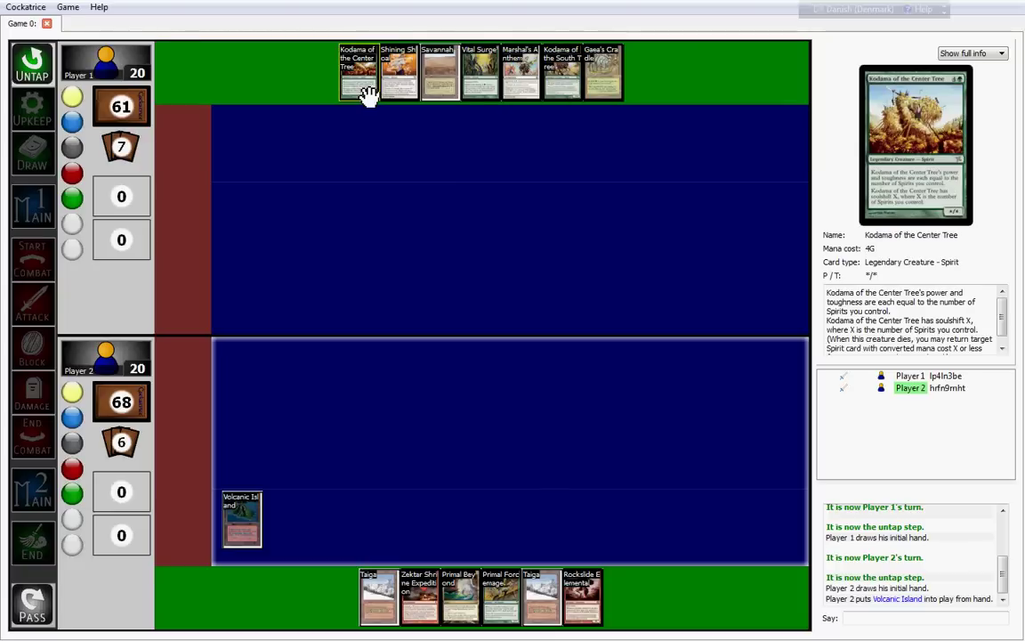
Leave the local game
click(25, 7)
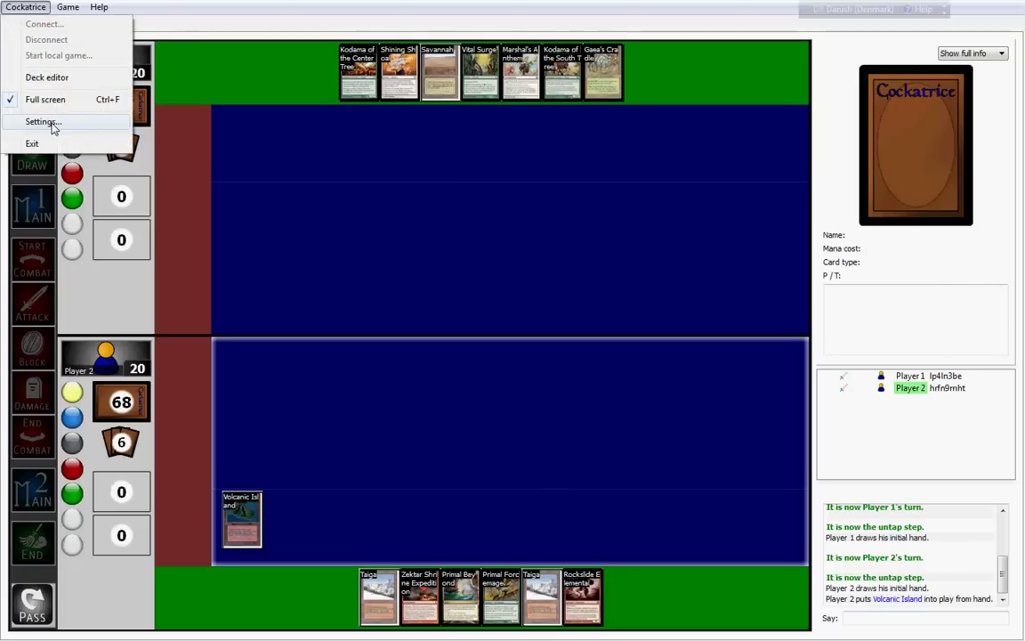
mouse_move(79, 7)
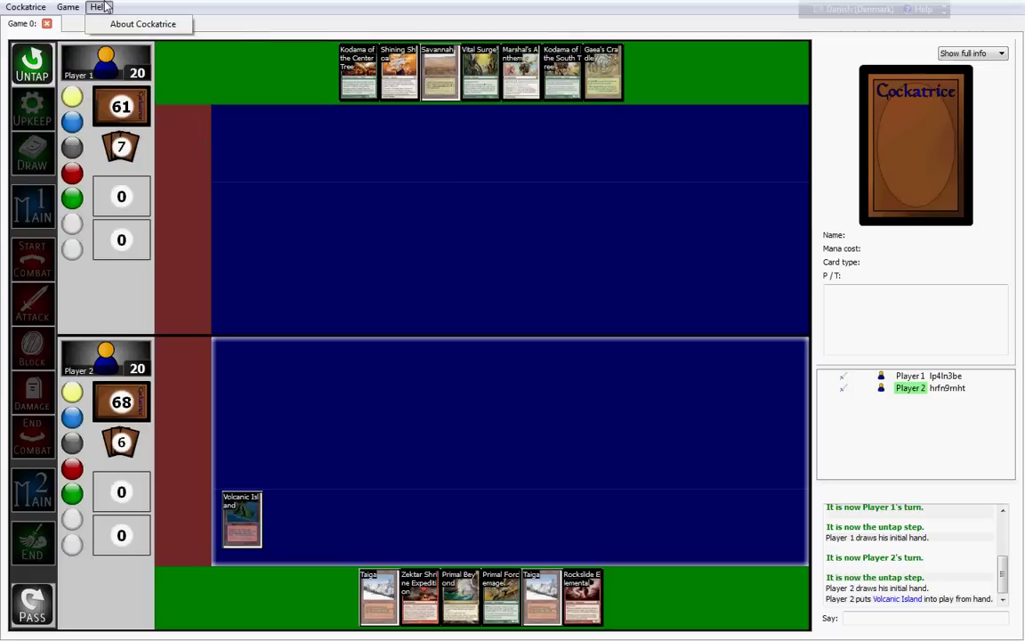
click(89, 137)
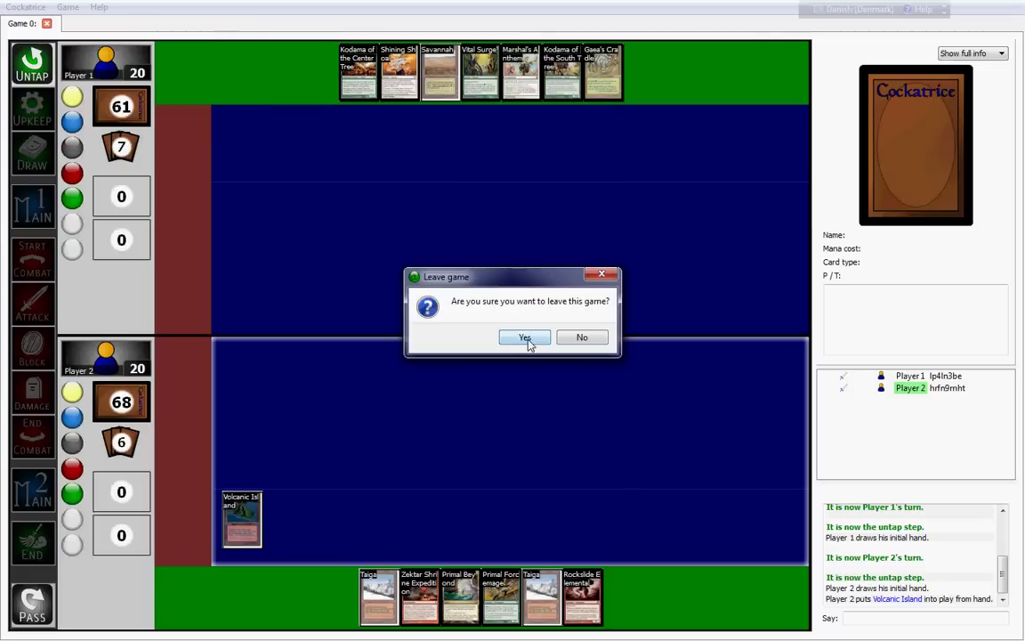
click(526, 339)
Open the deck editor and maximize its window
click(27, 8)
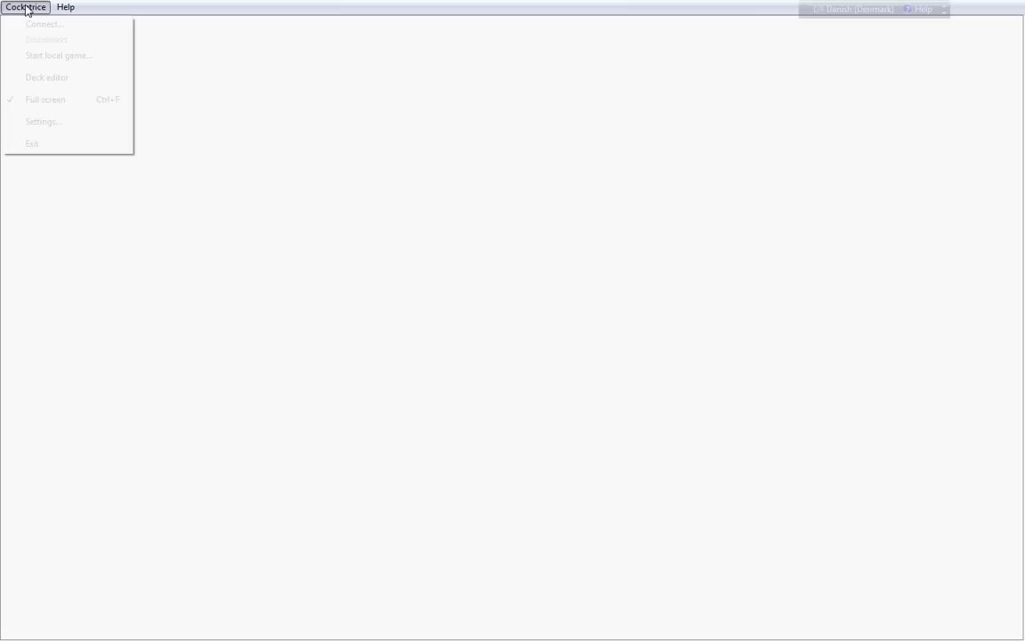
click(59, 79)
click(91, 100)
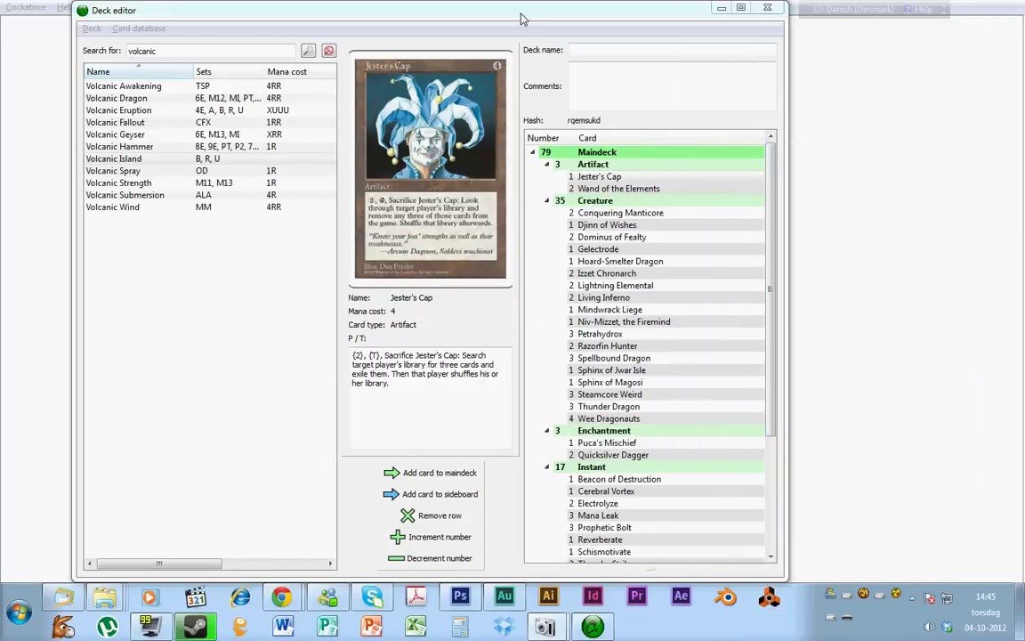
drag(522, 17, 539, 84)
double_click(539, 85)
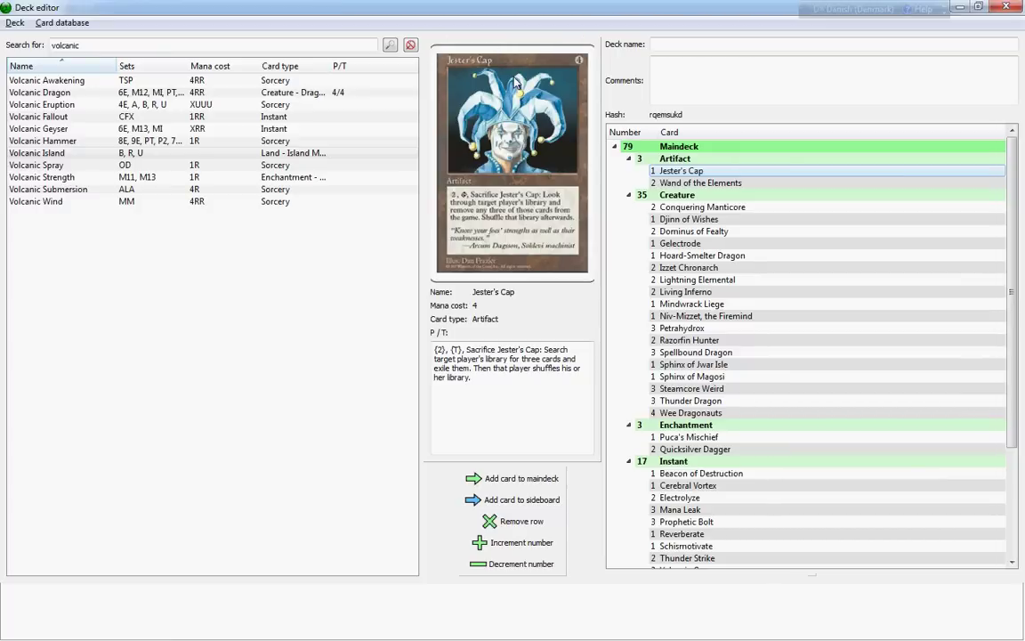
View the details of Dominus of Fealty, Hoard-Smelter Dragon, Izzet Chronarch and Lightning Elemental in the maindeck
click(715, 232)
click(719, 255)
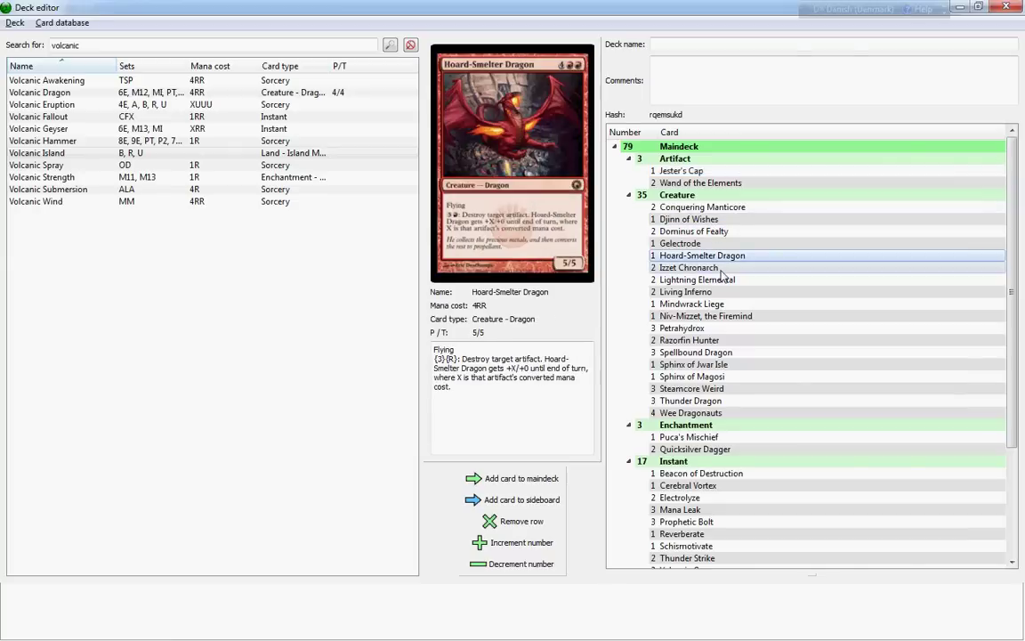
click(721, 269)
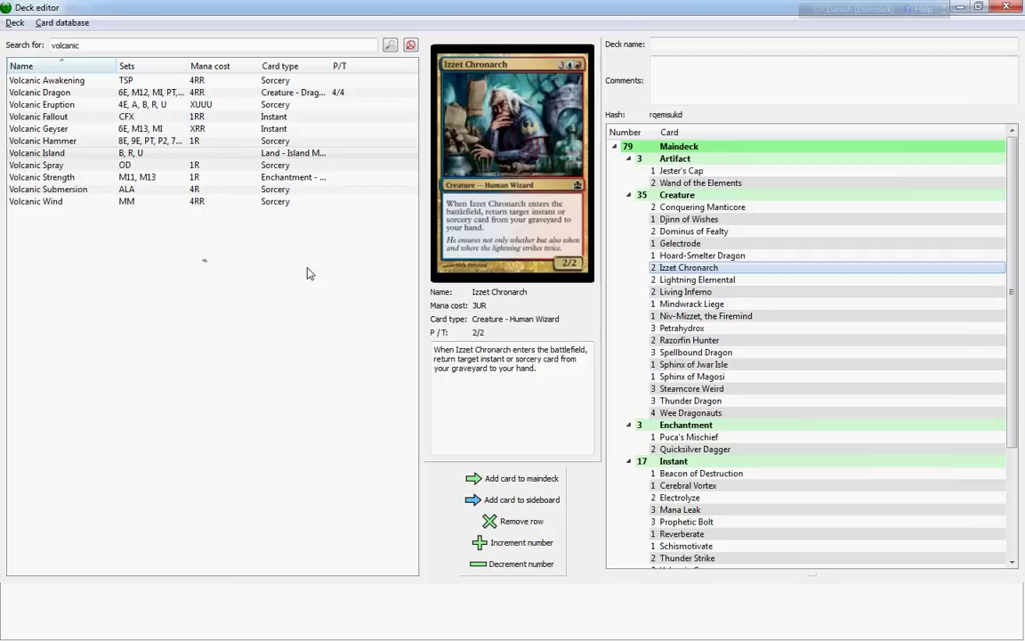
key(Down)
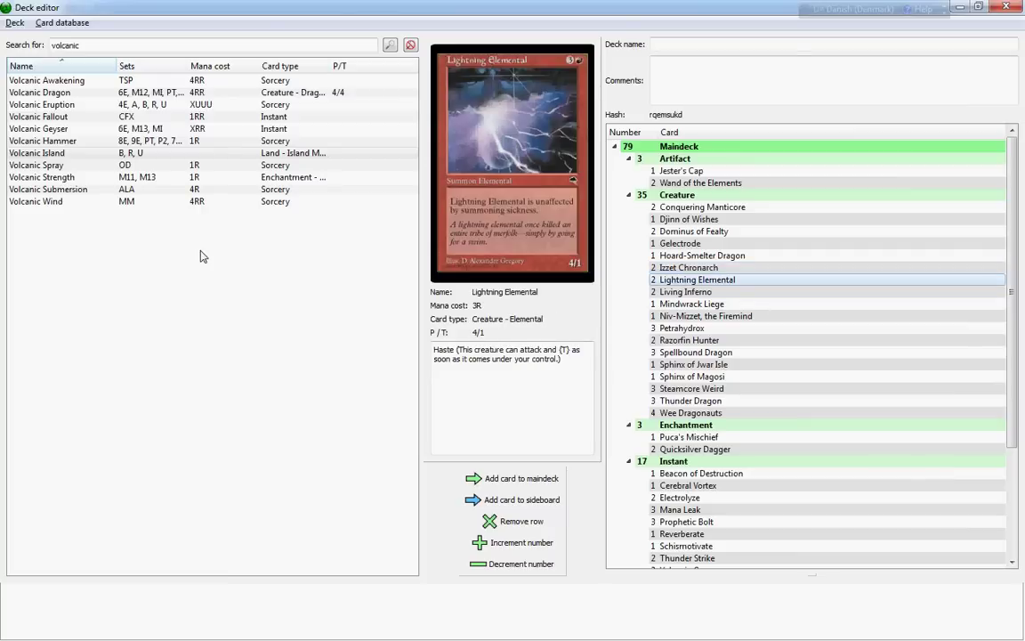
Look through the whole maindeck list, from the artifacts down to the sorceries
scroll(867, 393, down, 4)
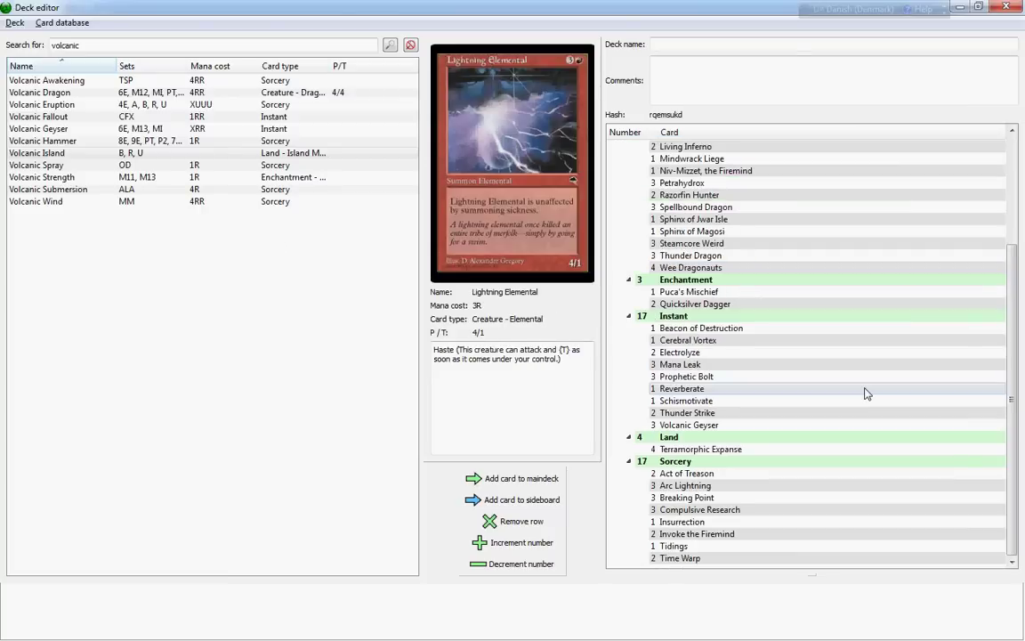
scroll(868, 394, up, 4)
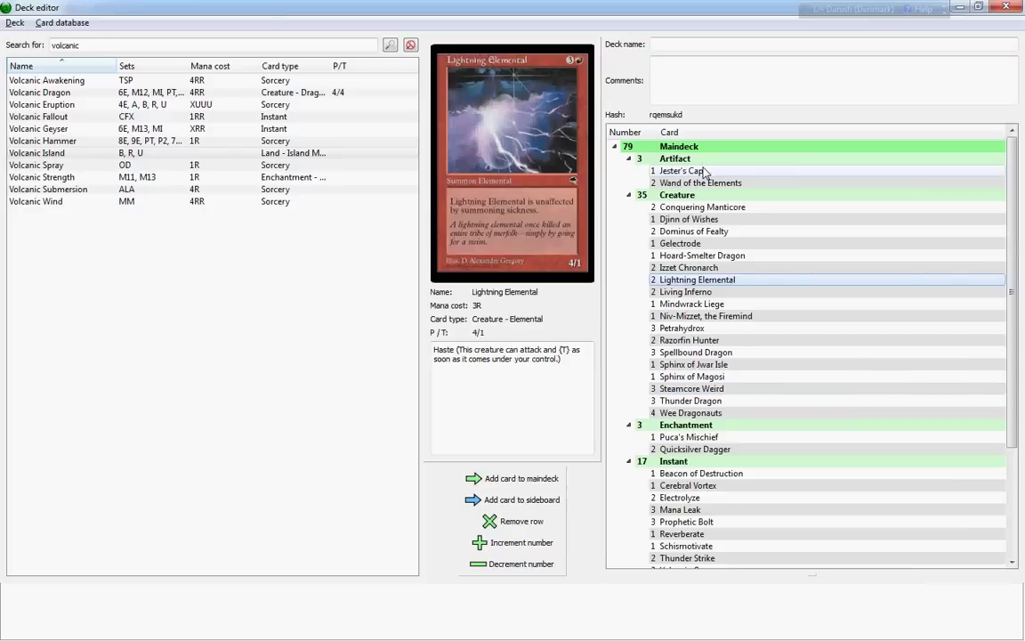
scroll(814, 469, down, 4)
scroll(817, 445, up, 4)
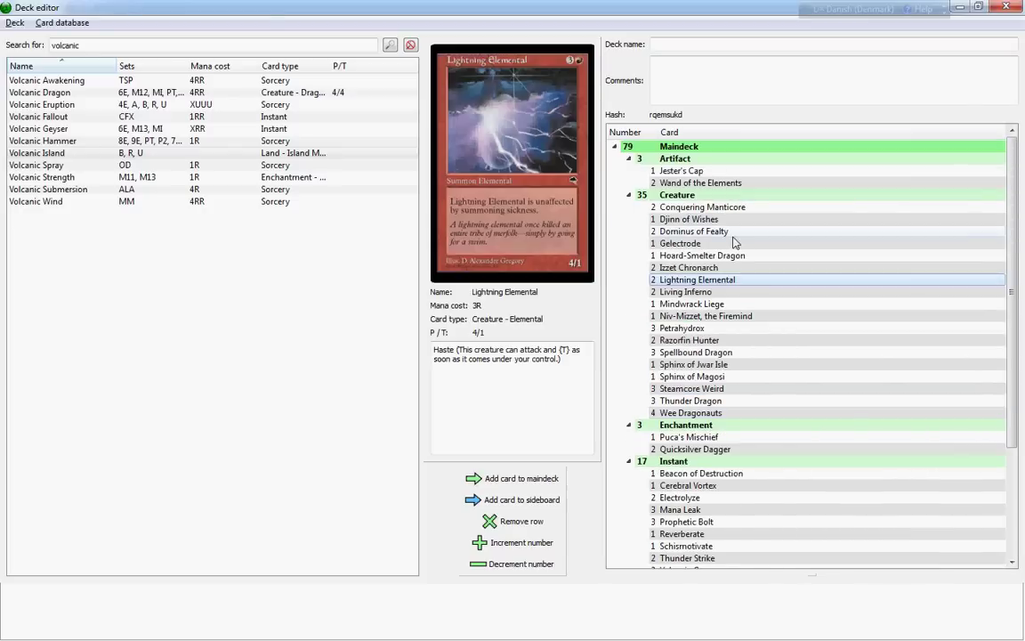
scroll(743, 257, down, 4)
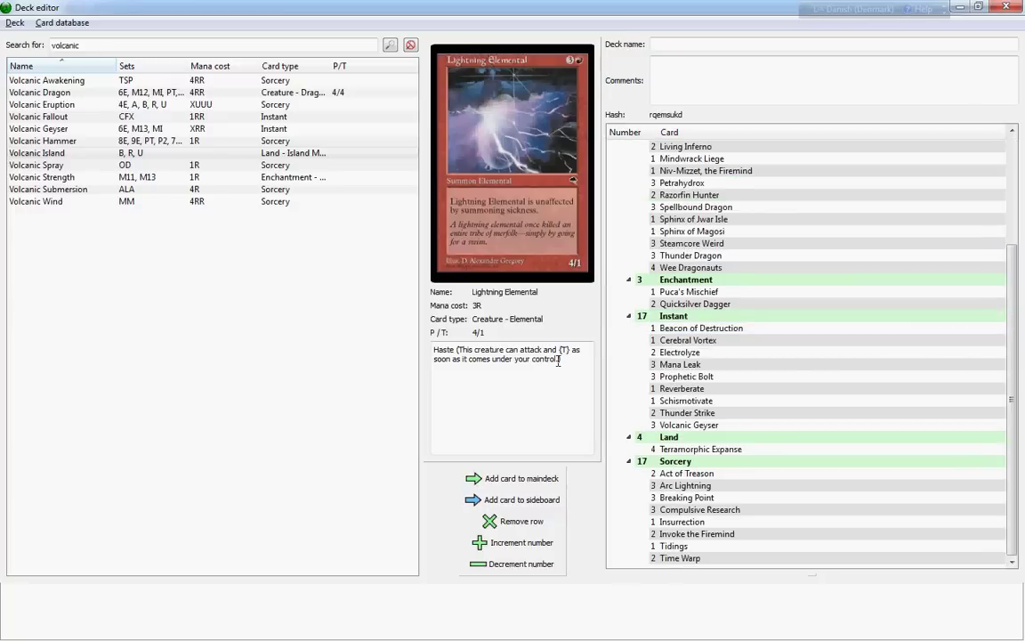
scroll(770, 301, up, 4)
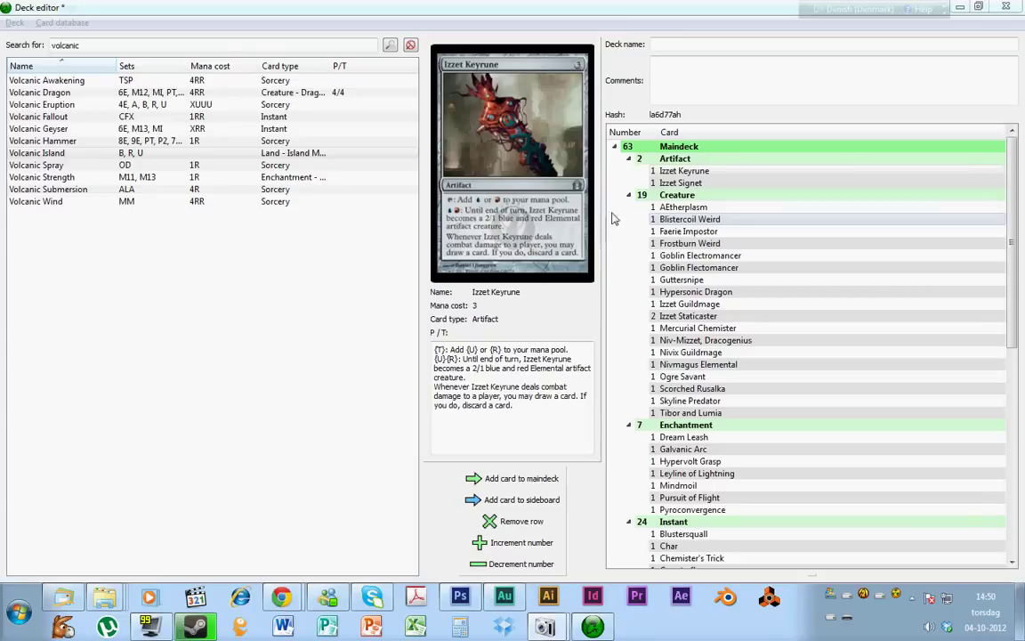
Read the card texts of the maindeck's artifacts, Izzet Keyrune and Izzet Signet
click(686, 171)
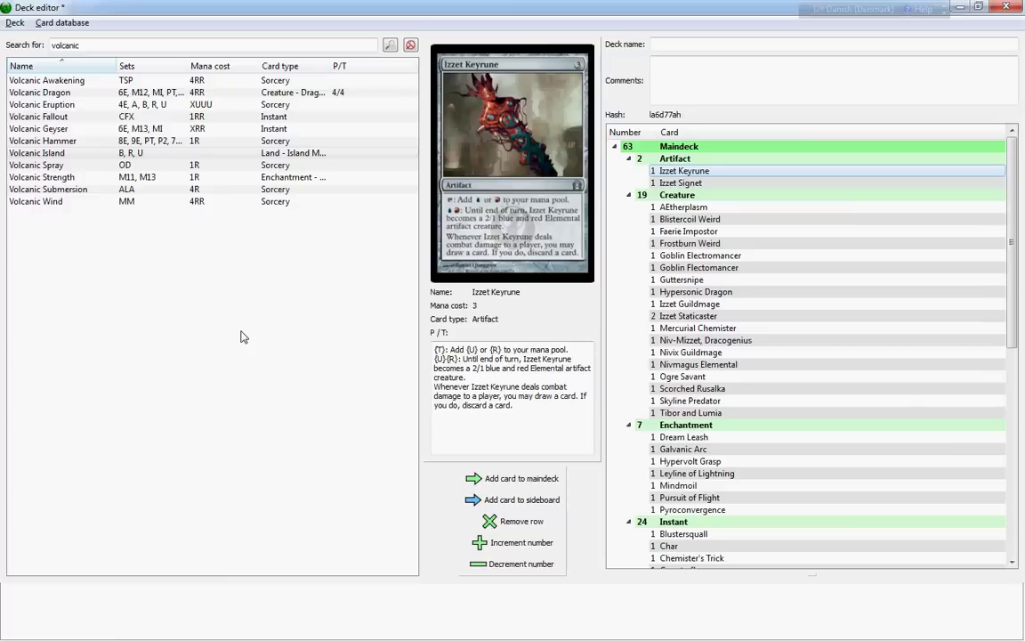
key(Down)
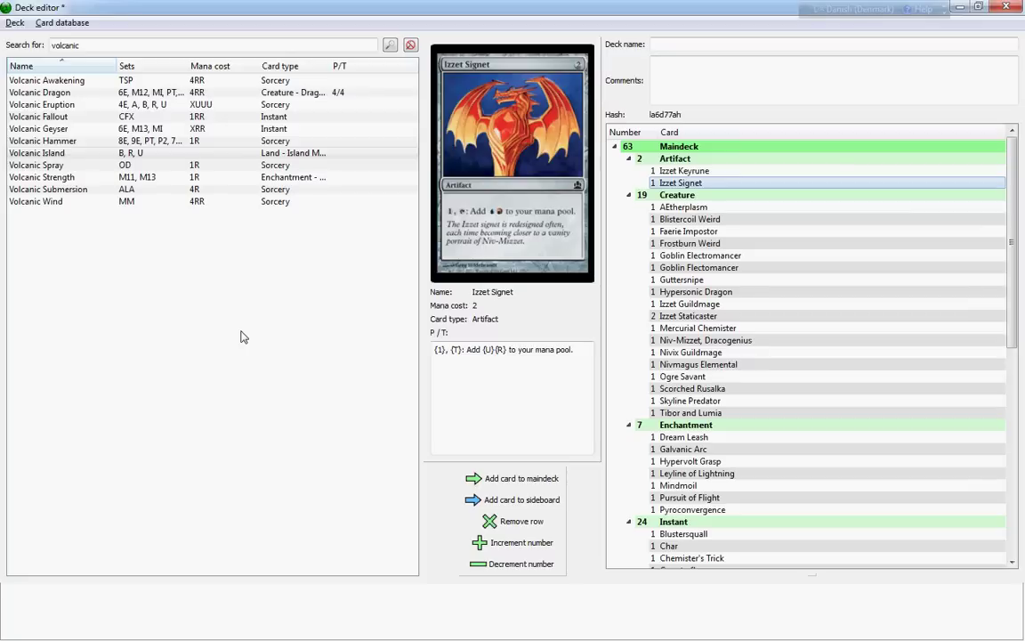
key(Up)
key(Down)
Read the creature cards one by one, from AEtherplasm through Blistercoil Weird, Faerie Impostor and Frostburn Weird to Goblin Electromancer
key(Down)
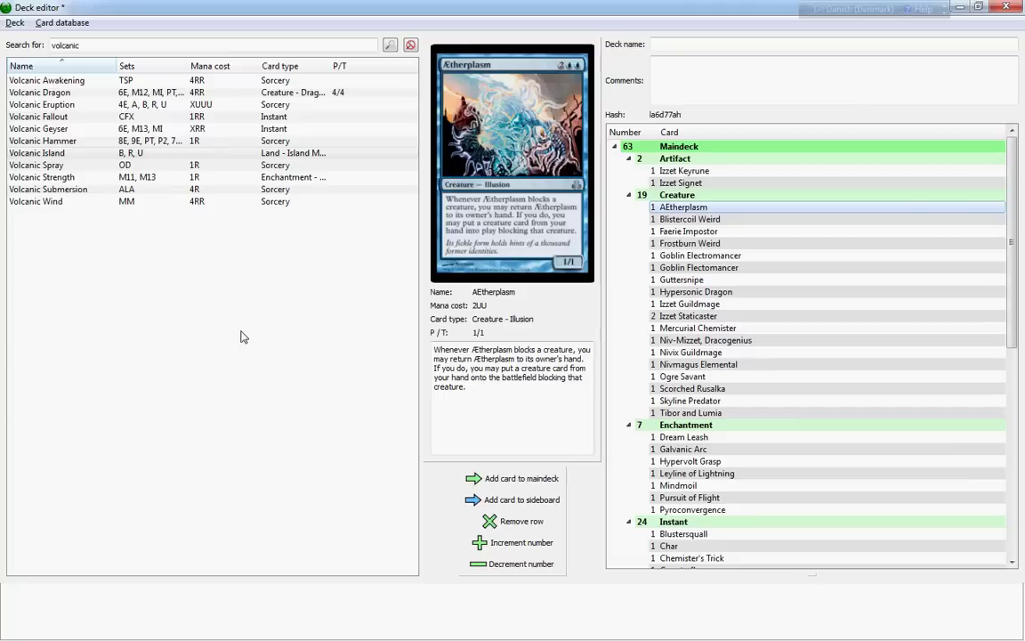
key(Down)
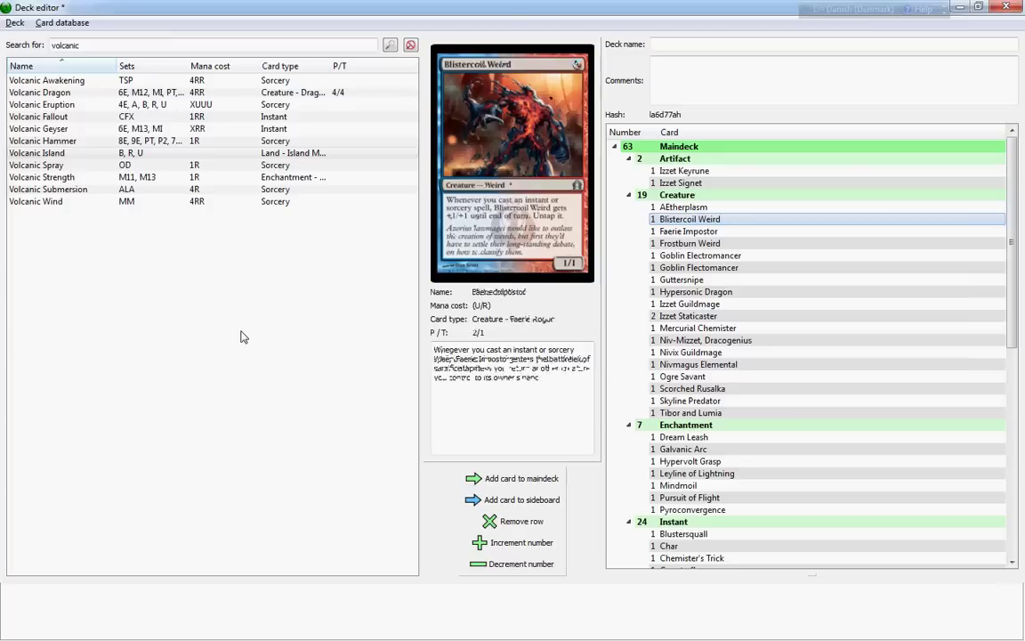
key(Down)
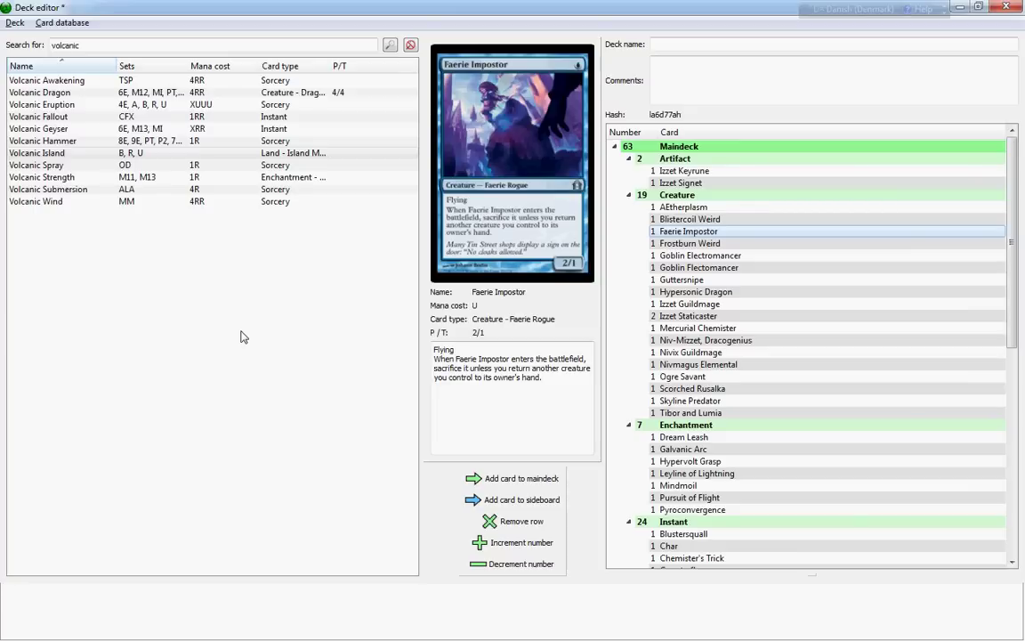
key(Down)
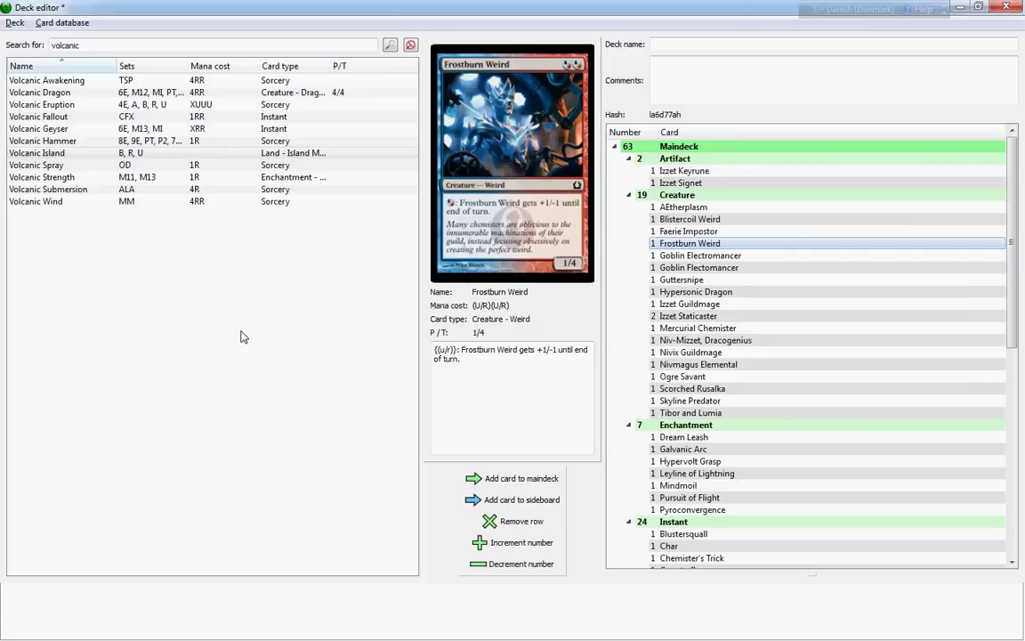
key(Down)
key(Up)
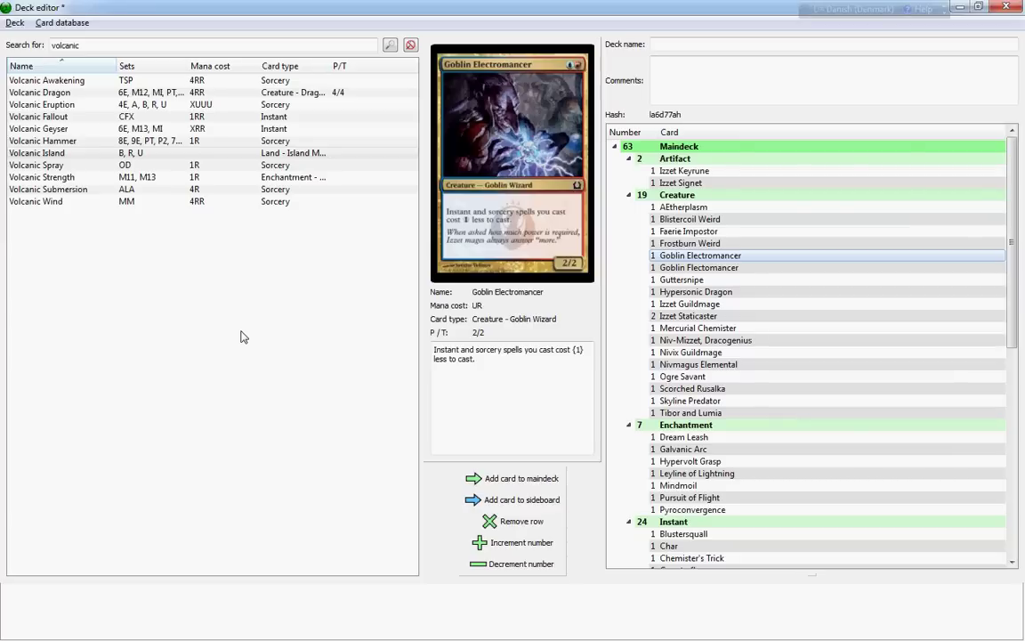
Continue reading the creature cards from Goblin Flectomancer through Guttersnipe, Hypersonic Dragon and Izzet Guildmage to Izzet Staticaster
key(Down)
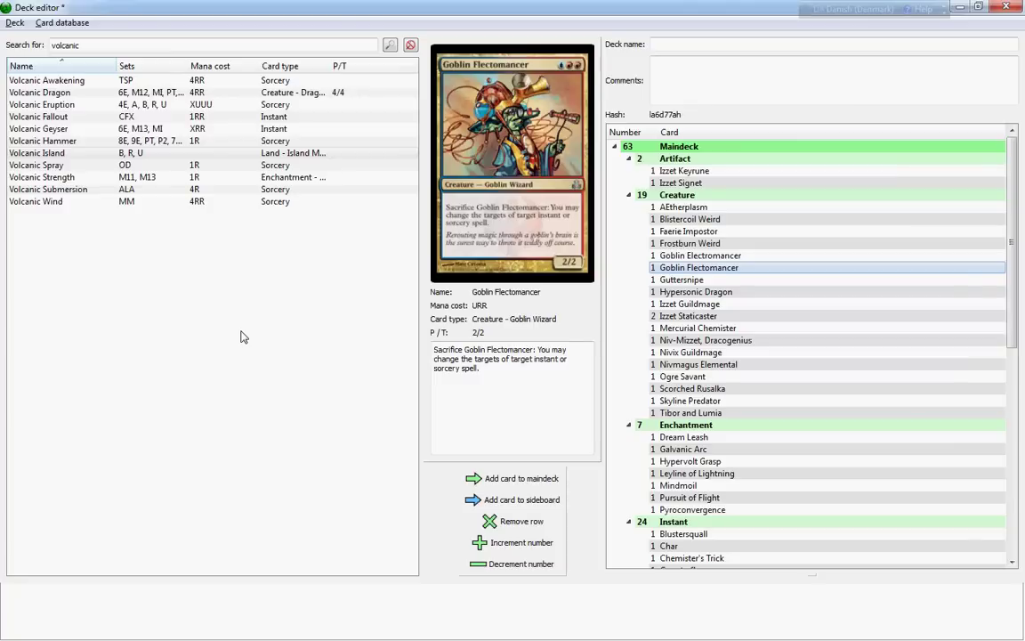
key(Down)
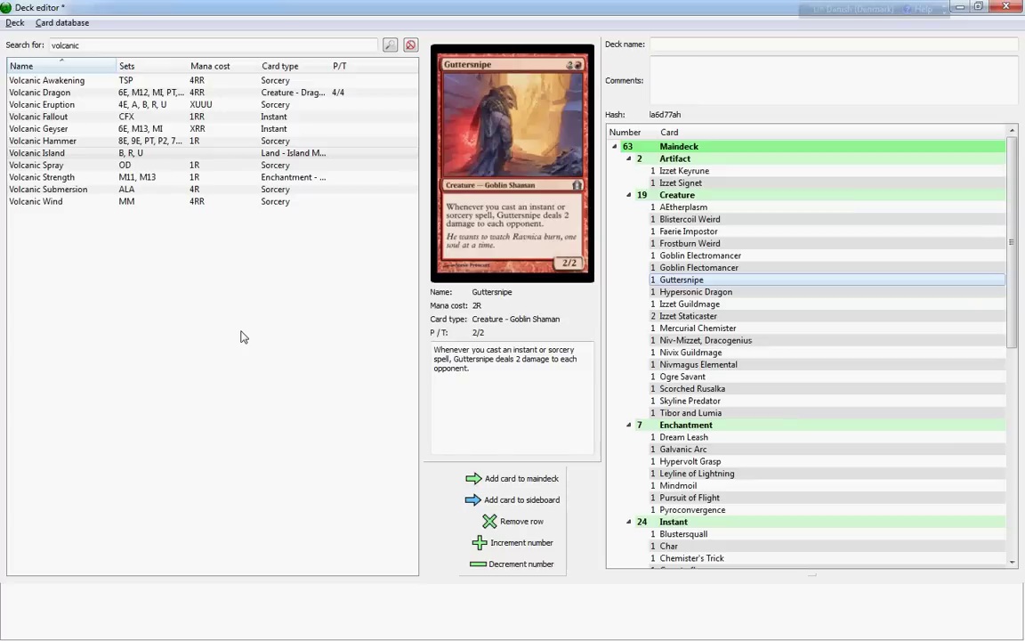
key(Down)
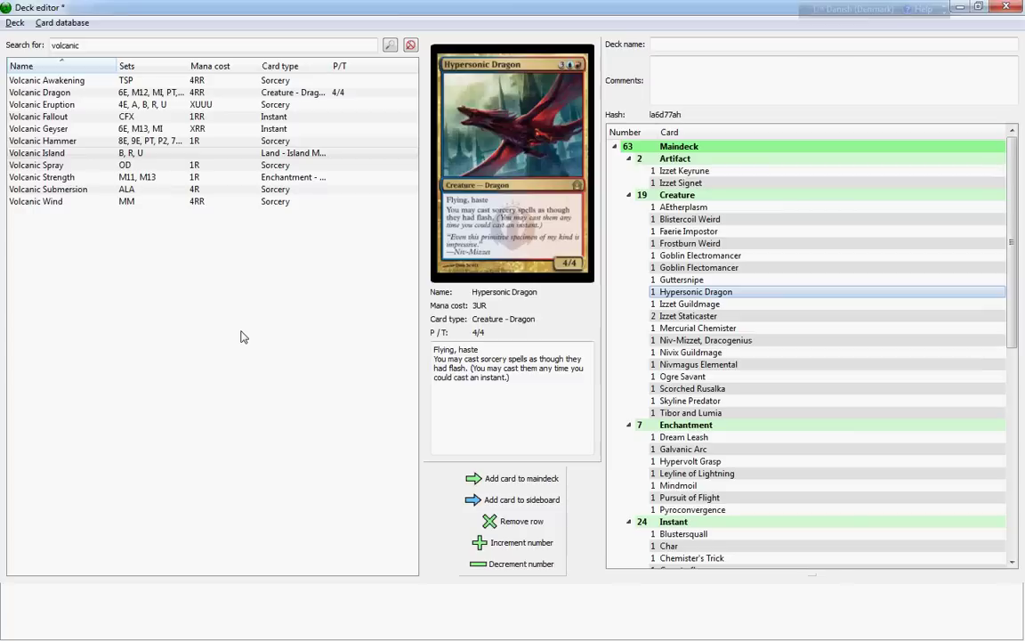
key(Down)
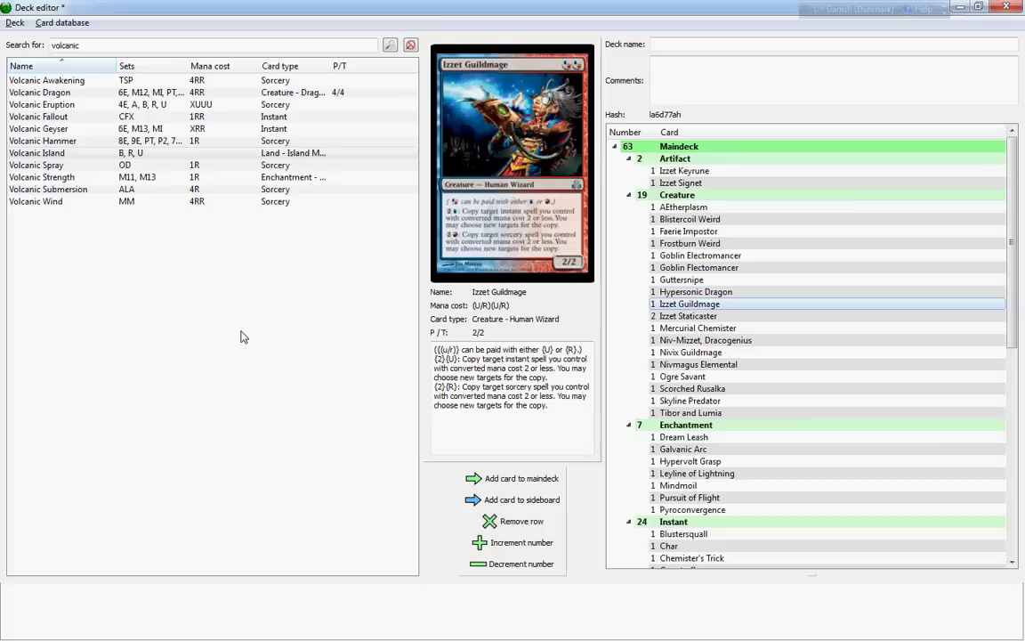
key(Down)
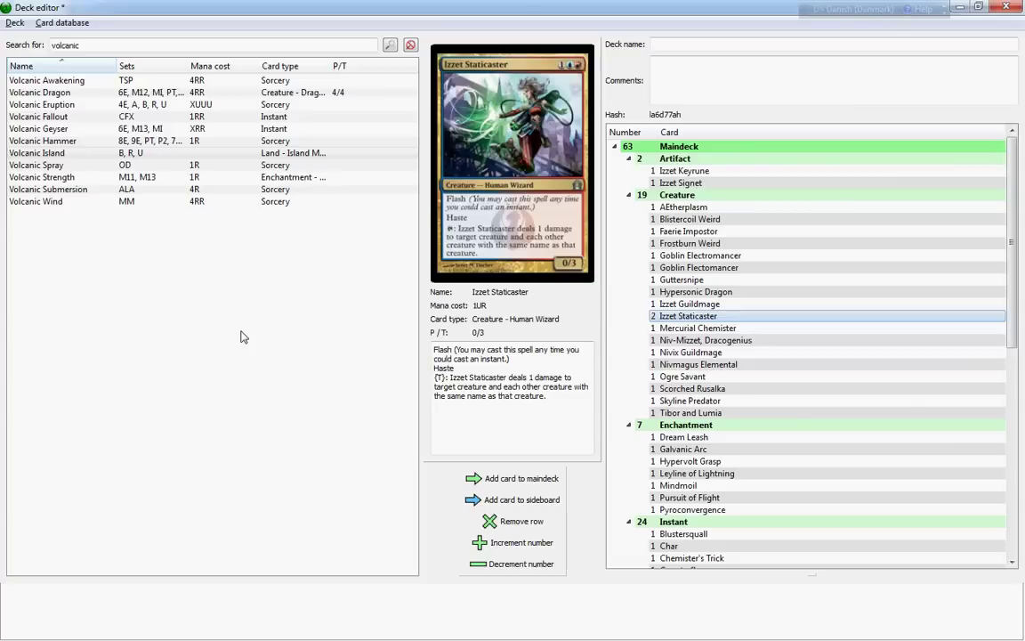
Read the card texts of the creatures Mercurial Chemister and Niv-Mizzet, Dracogenius in the maindeck
key(Down)
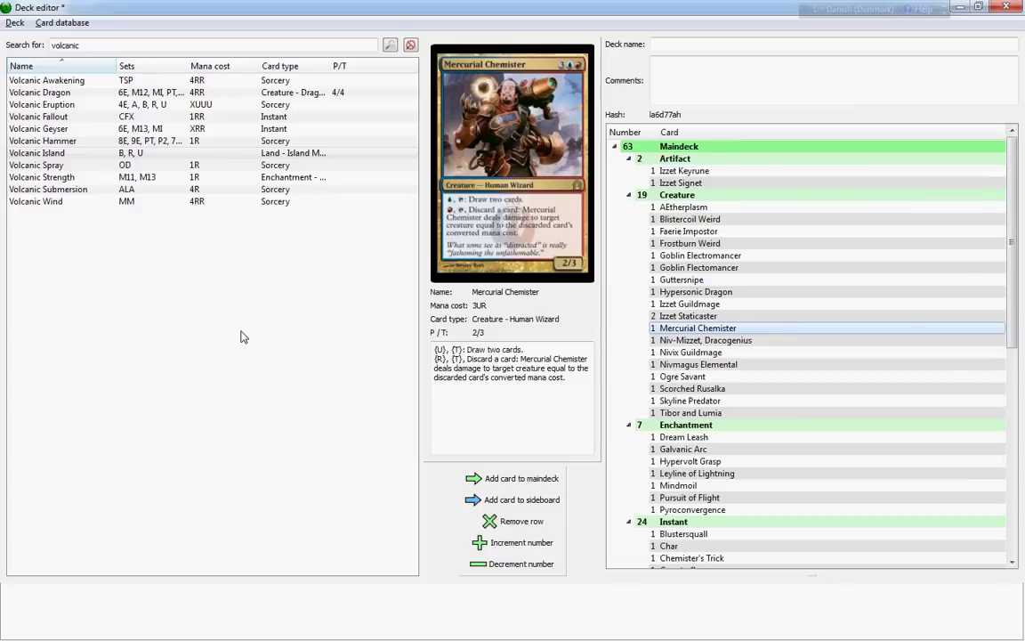
key(Down)
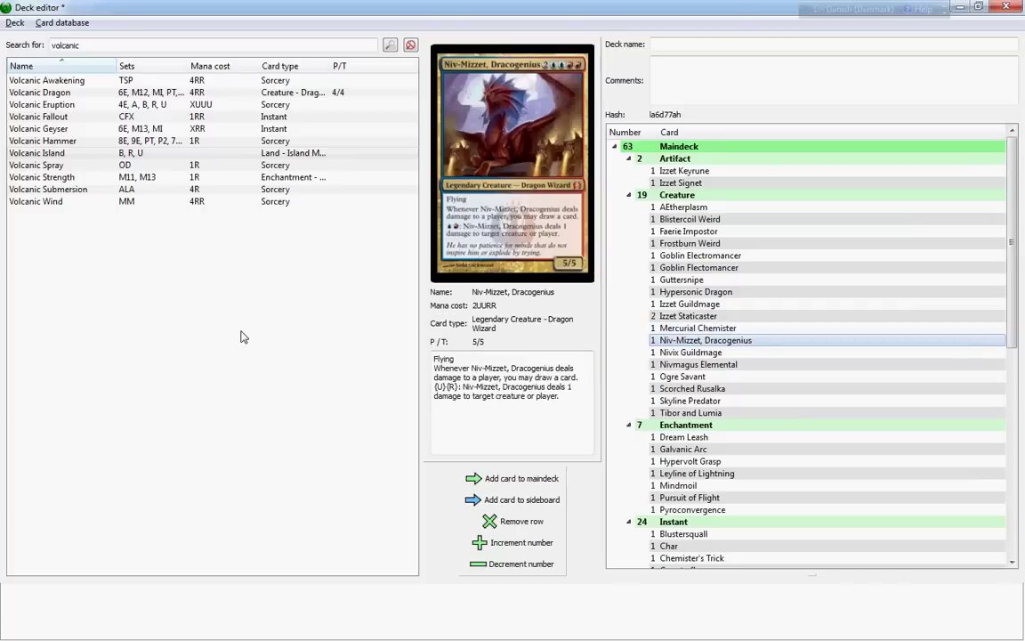
Search the card database for "niv-" and compare Niv-Mizzet, Dracogenius with Niv-Mizzet, the Firemind
key(ctrl+f)
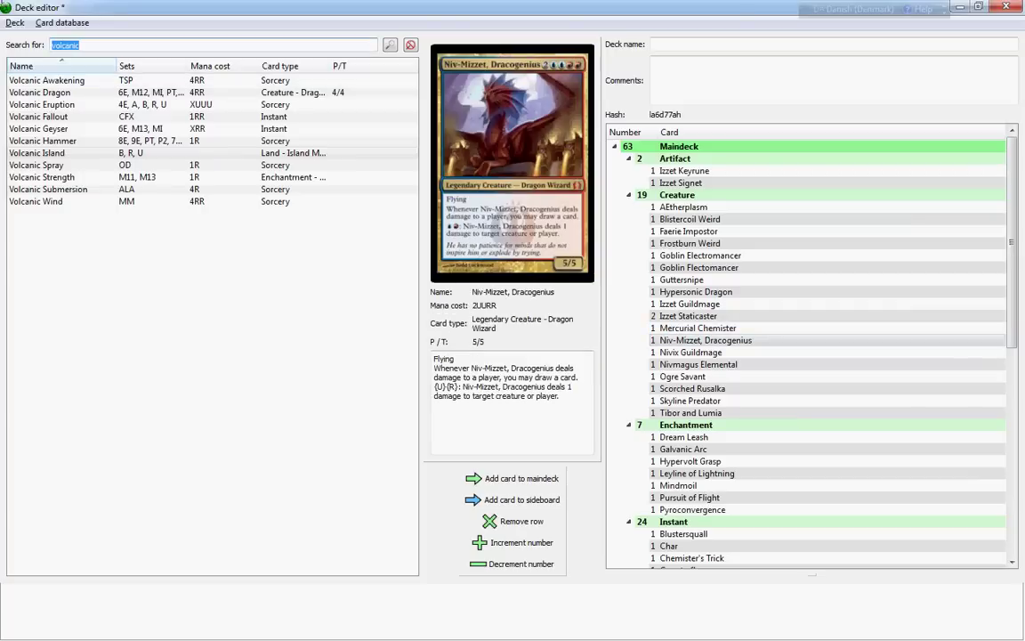
text(niv-)
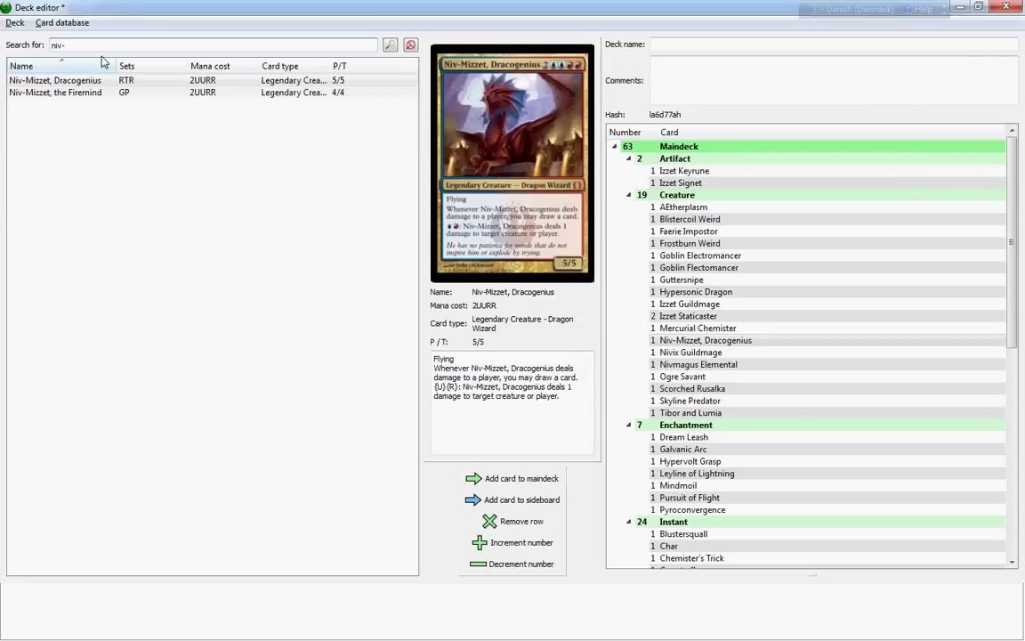
key(Down)
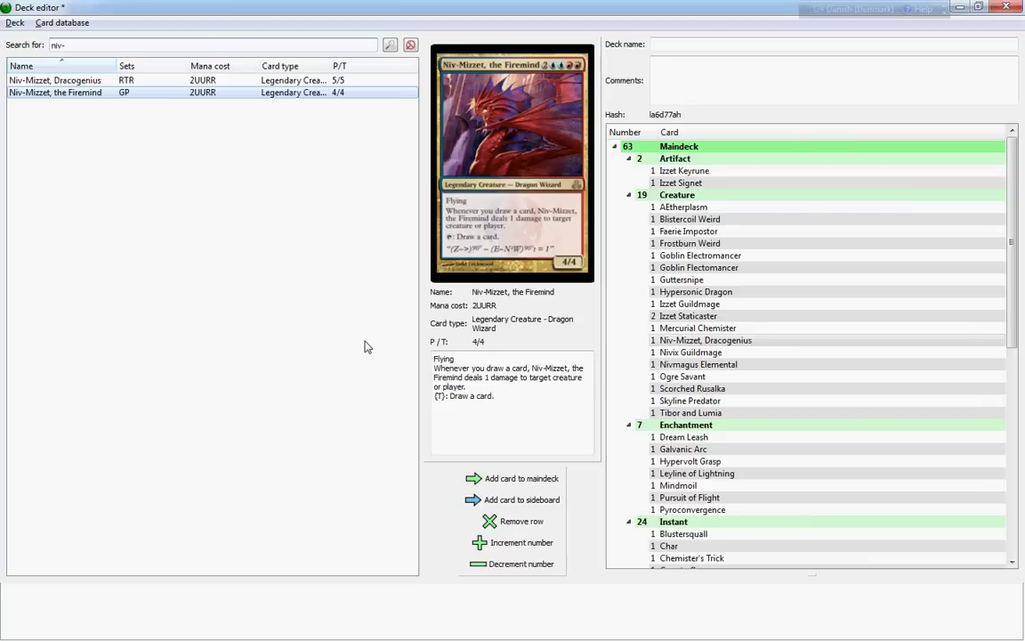
click(78, 81)
click(78, 93)
click(78, 80)
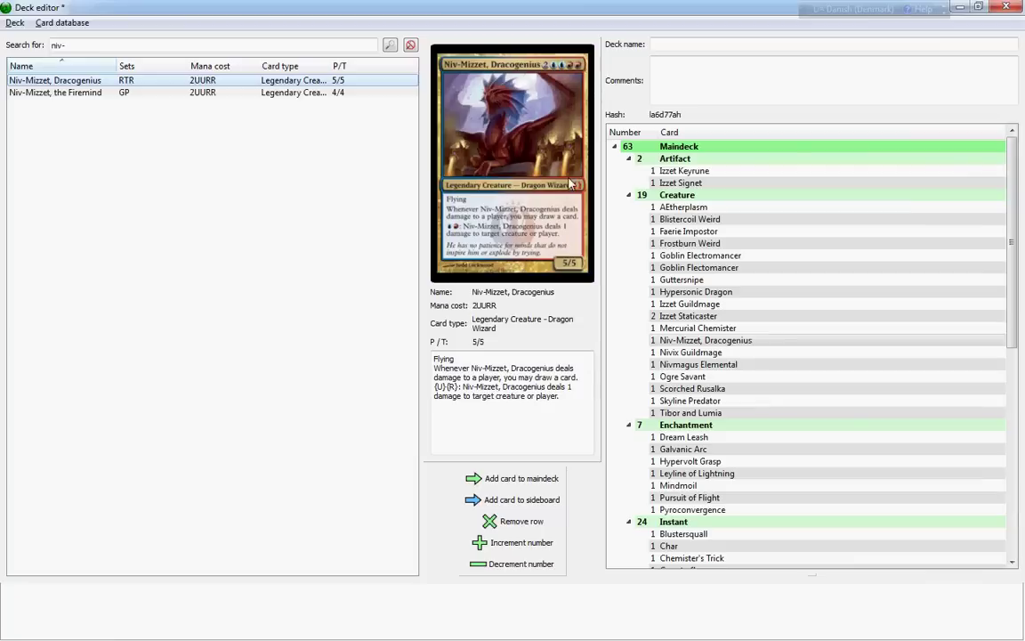
key(Down)
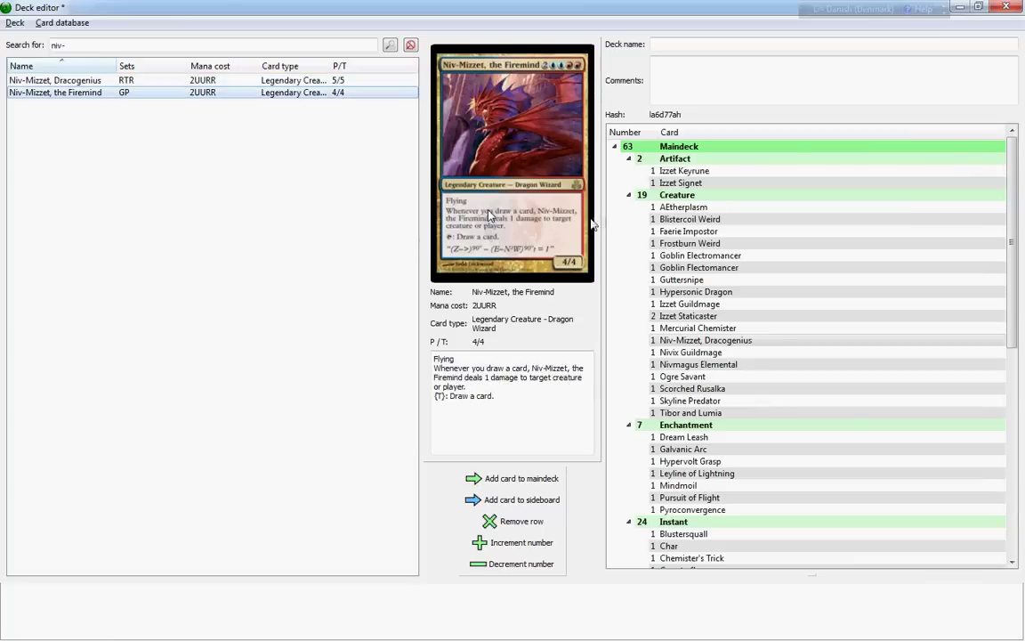
click(60, 79)
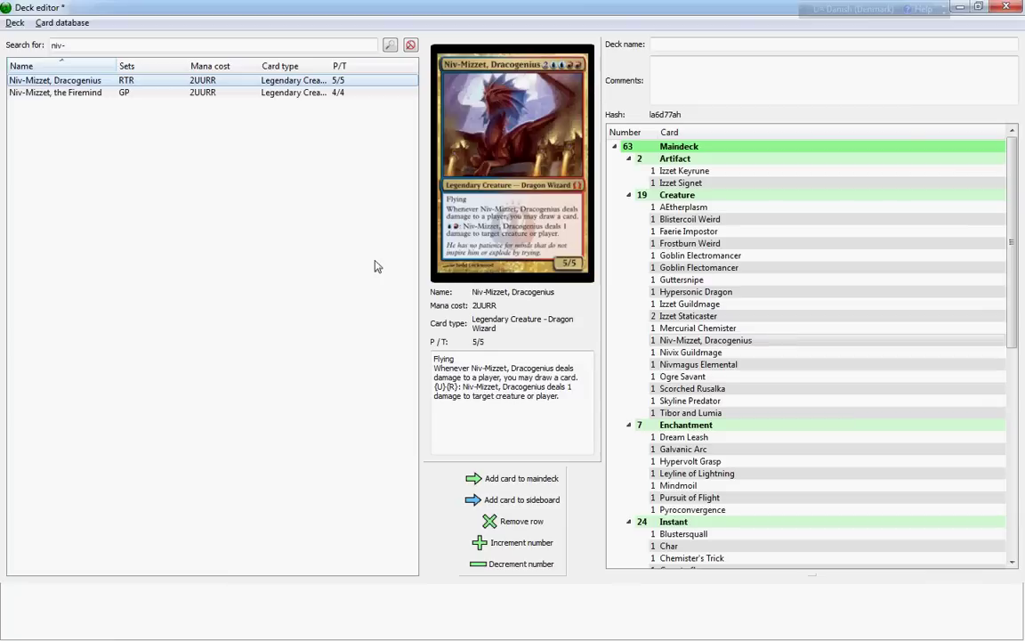
Read the maindeck's Nivix Guildmage card, going back to Mercurial Chemister to compare the two
click(715, 353)
click(273, 224)
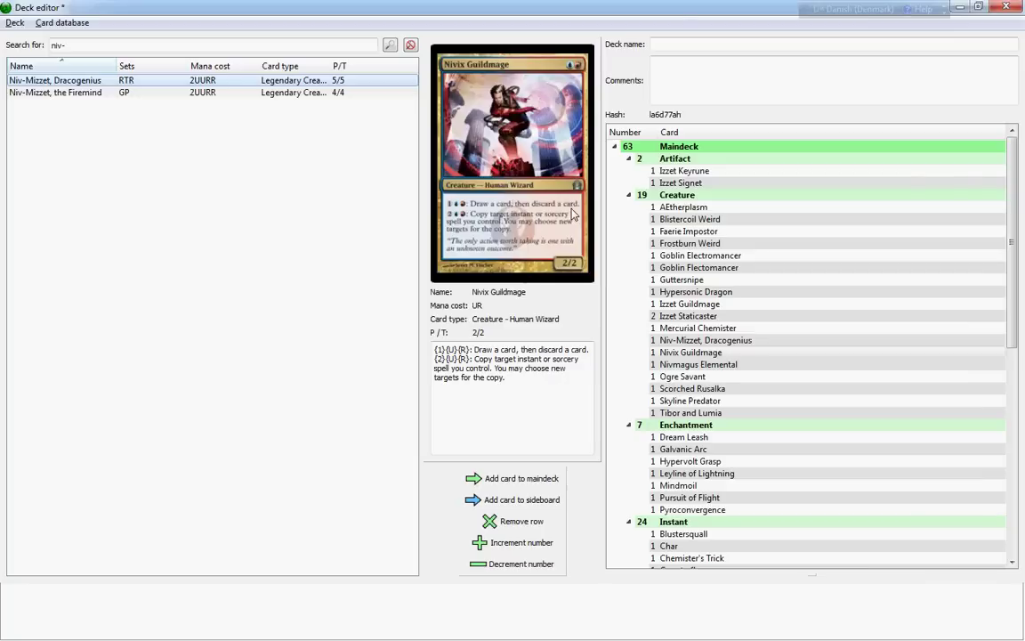
click(686, 327)
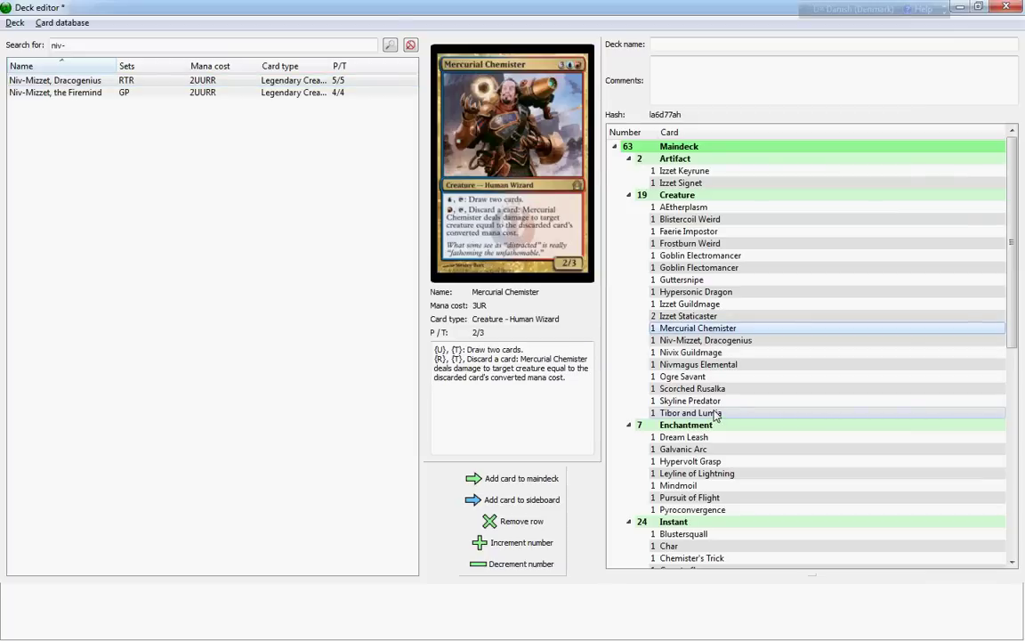
click(695, 352)
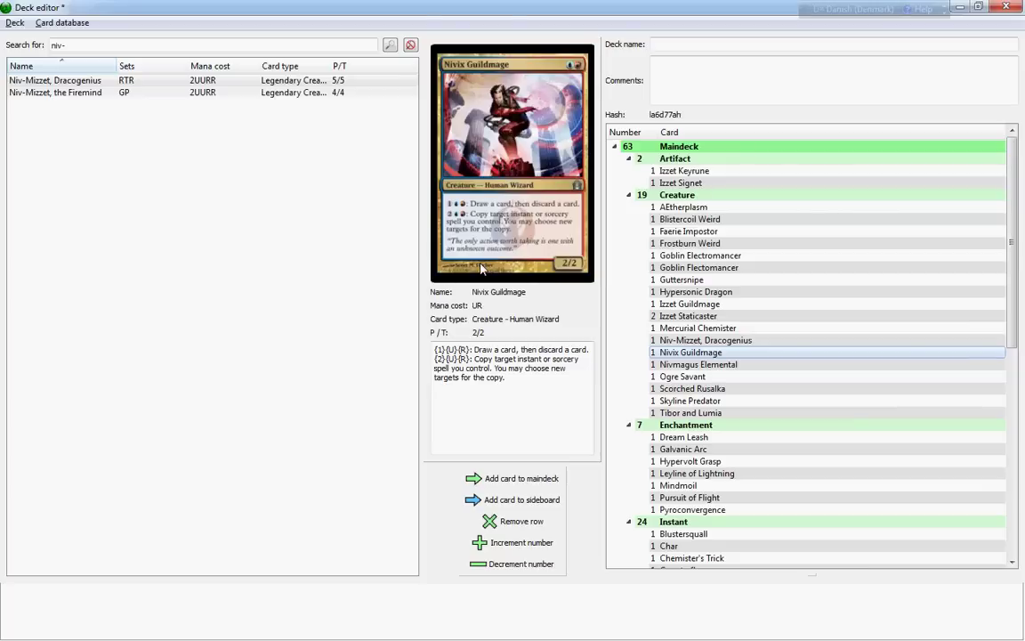
Read the remaining creature cards: Nivmagus Elemental, Ogre Savant, Scorched Rusalka, Skyline Predator, and Tibor and Lumia
click(683, 366)
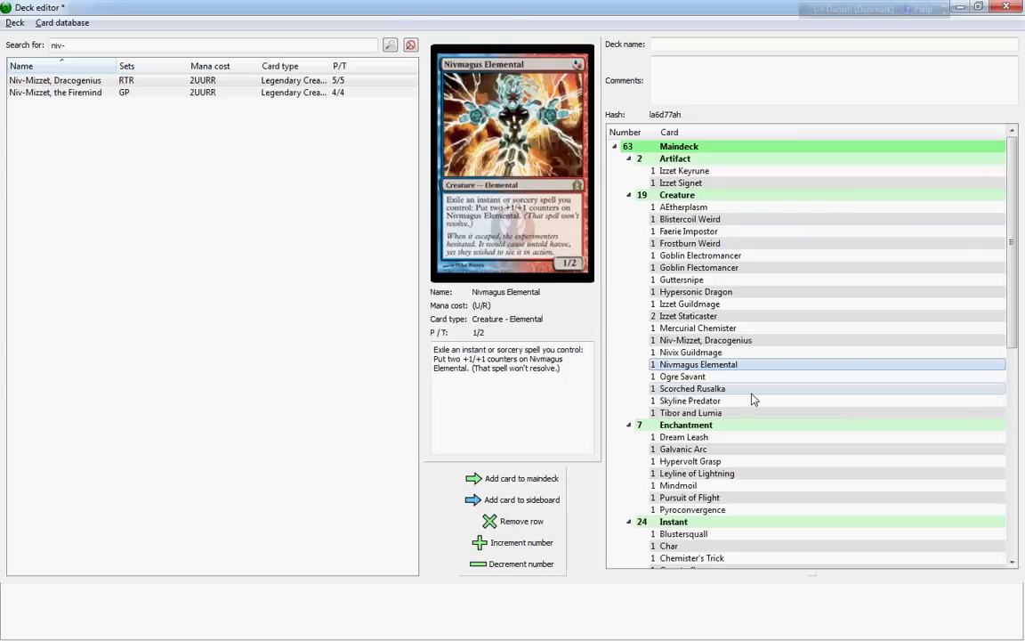
click(692, 376)
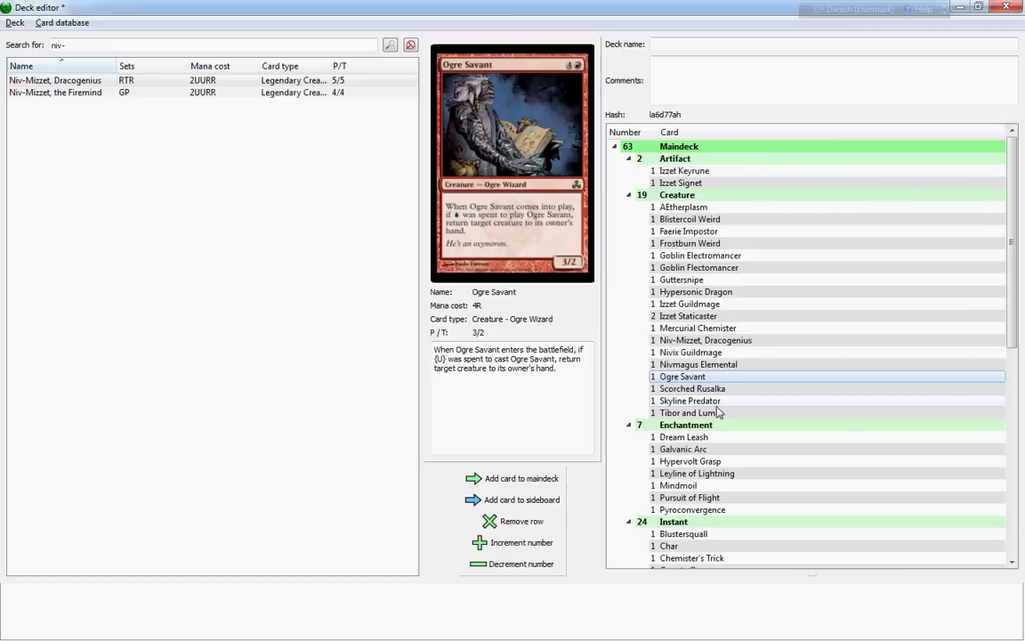
click(692, 388)
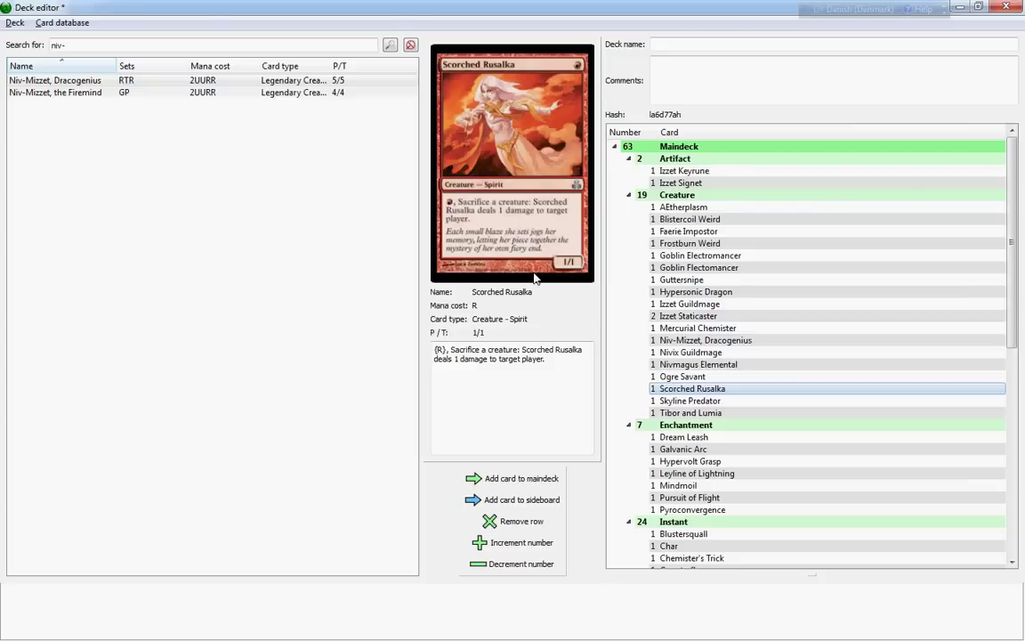
click(681, 403)
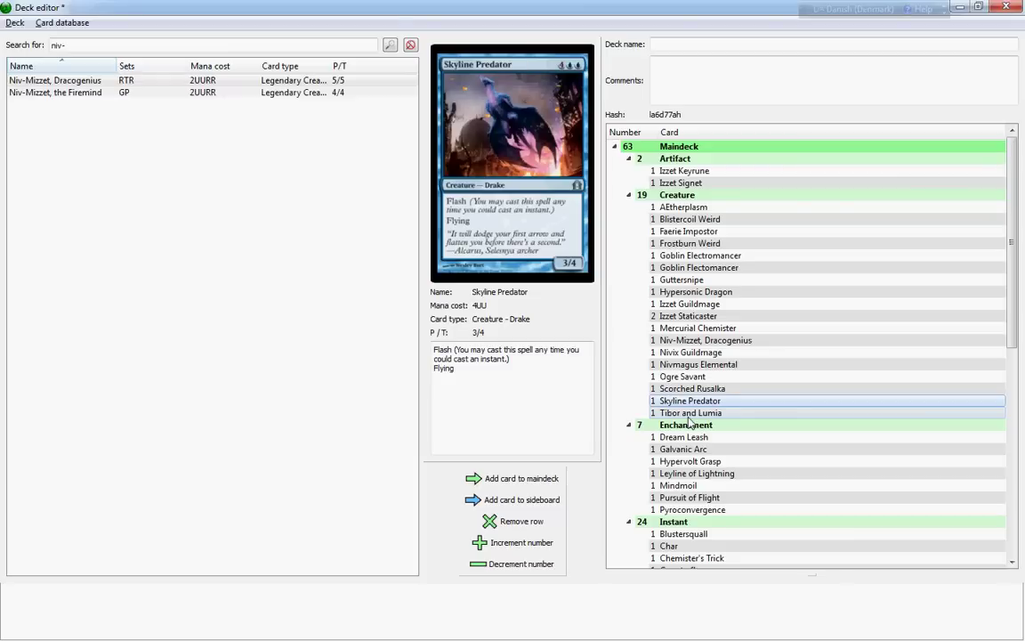
click(688, 415)
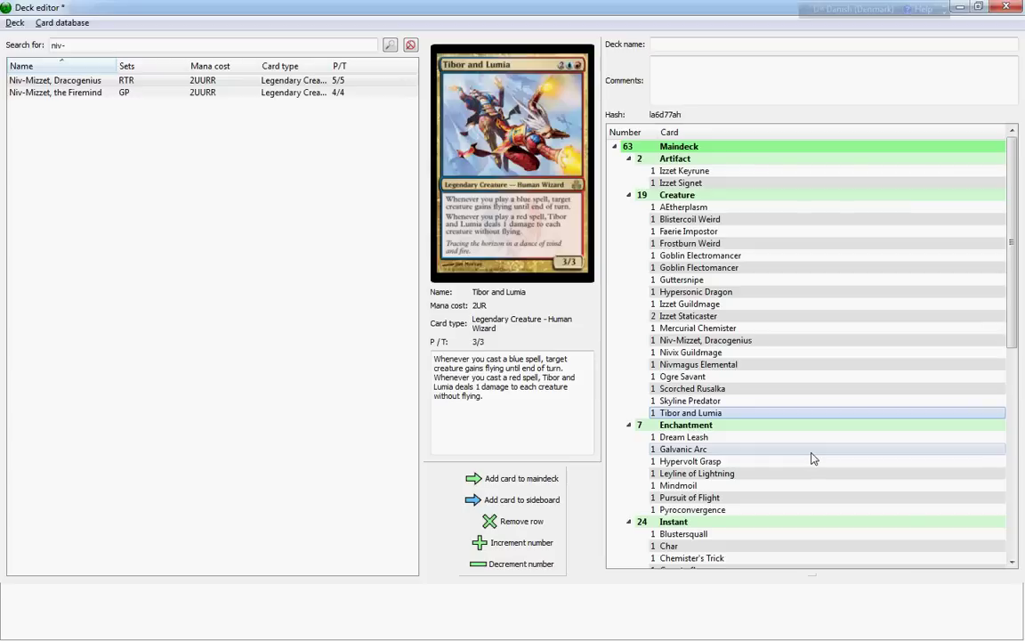
Read the first enchantments in the maindeck: Dream Leash, Galvanic Arc, Hypervolt Grasp and Leyline of Lightning
scroll(812, 458, down, 6)
click(698, 219)
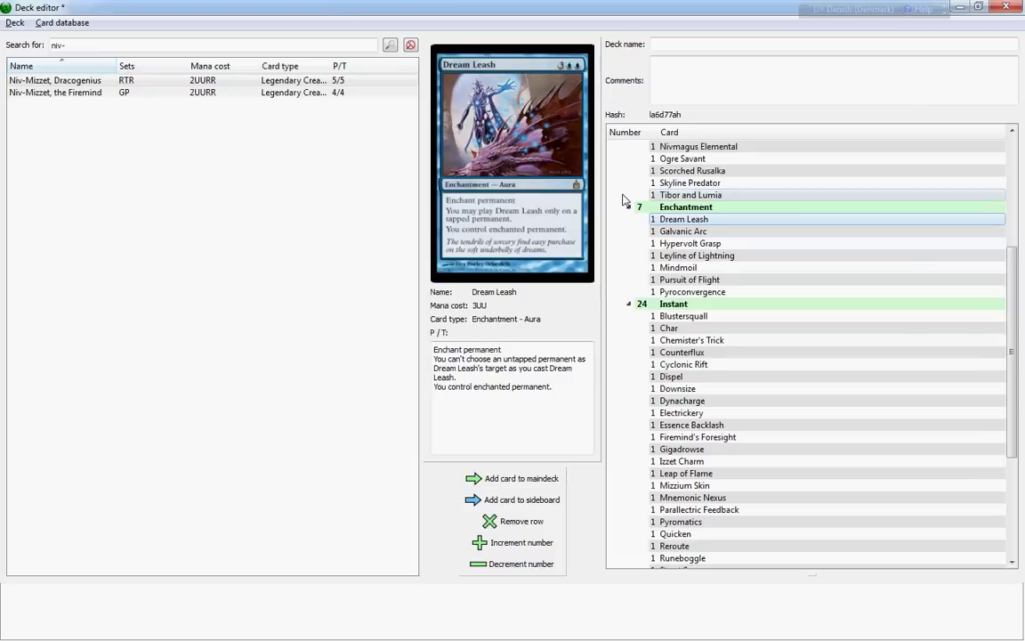
click(692, 233)
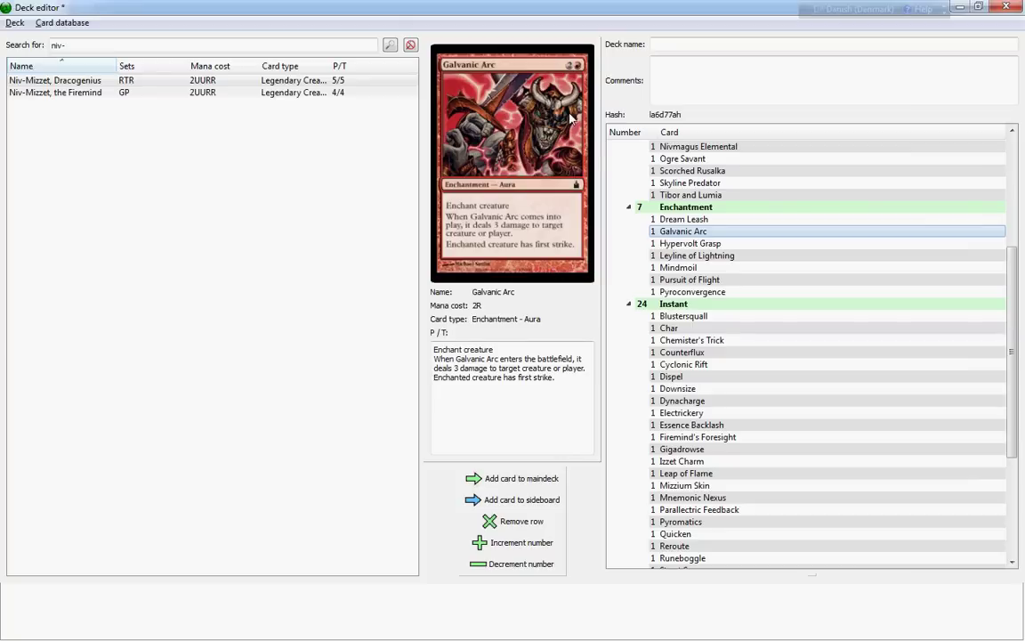
click(709, 246)
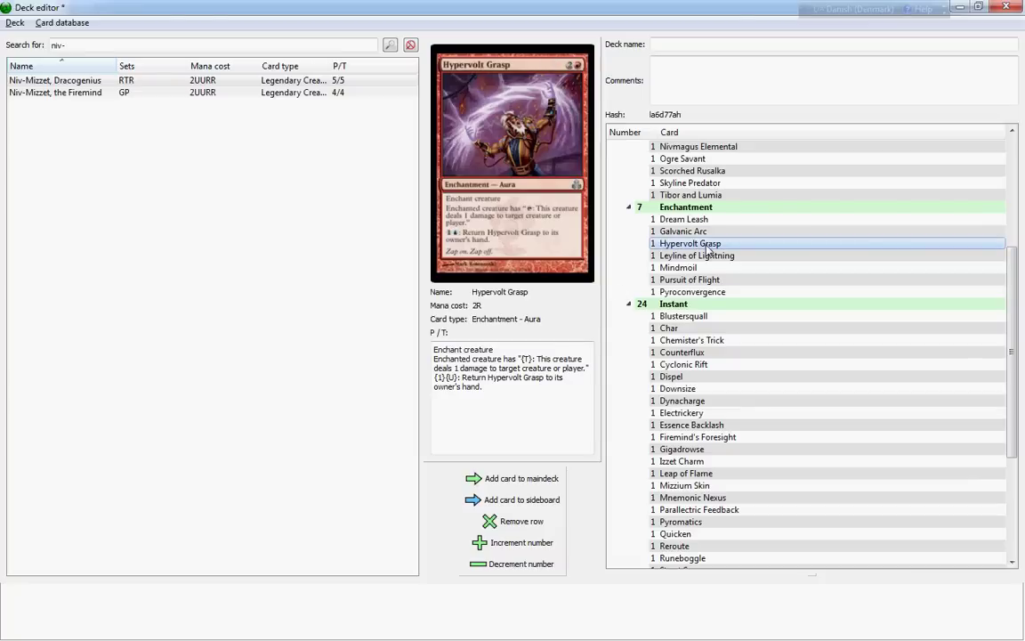
key(Down)
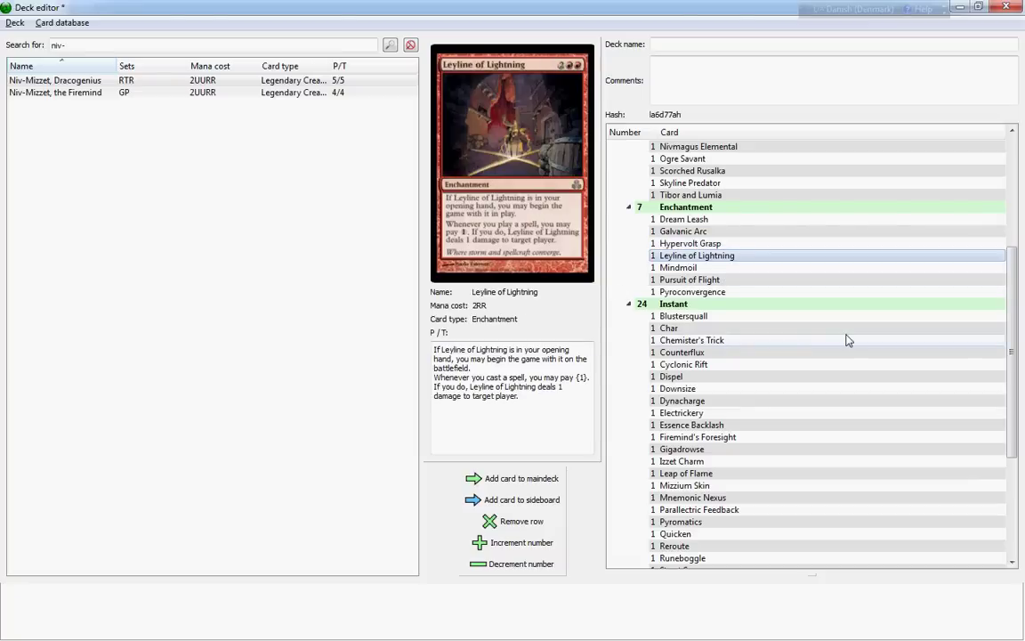
Search the card database for "leyline" and view Leyline of Lifeforce, Leyline of Lightning, Leyline of Singularity and Leyline of the Void
key(ctrl+f)
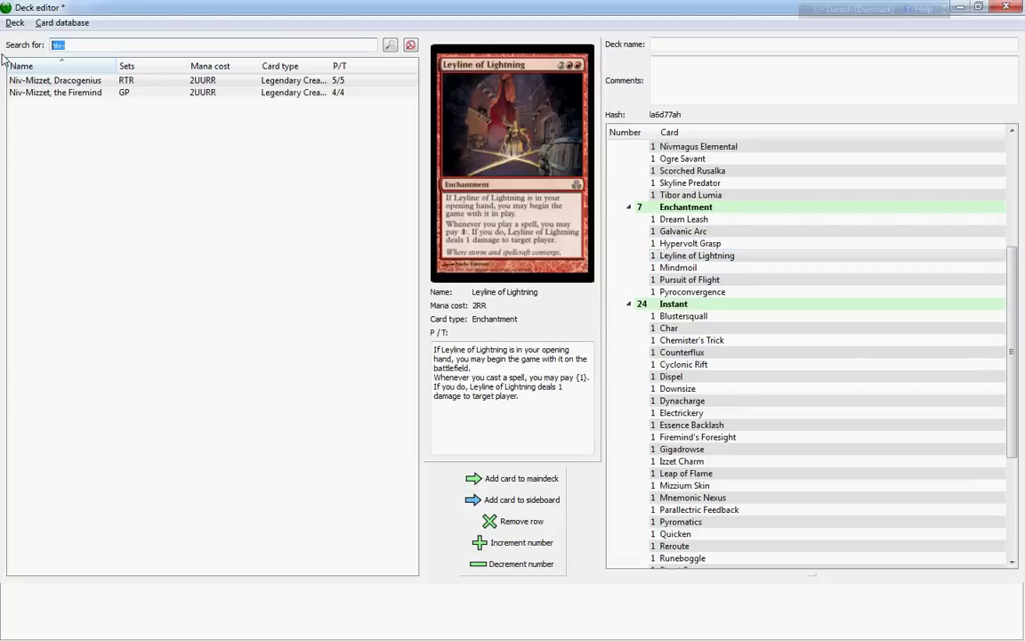
text(e)
key(BackSpace)
text(ley)
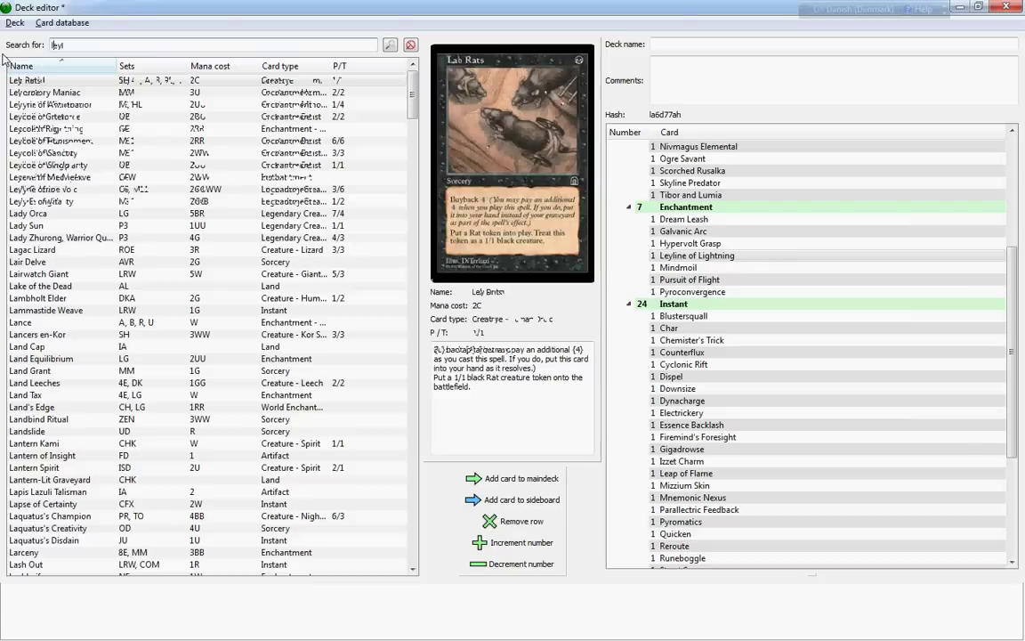
text(line)
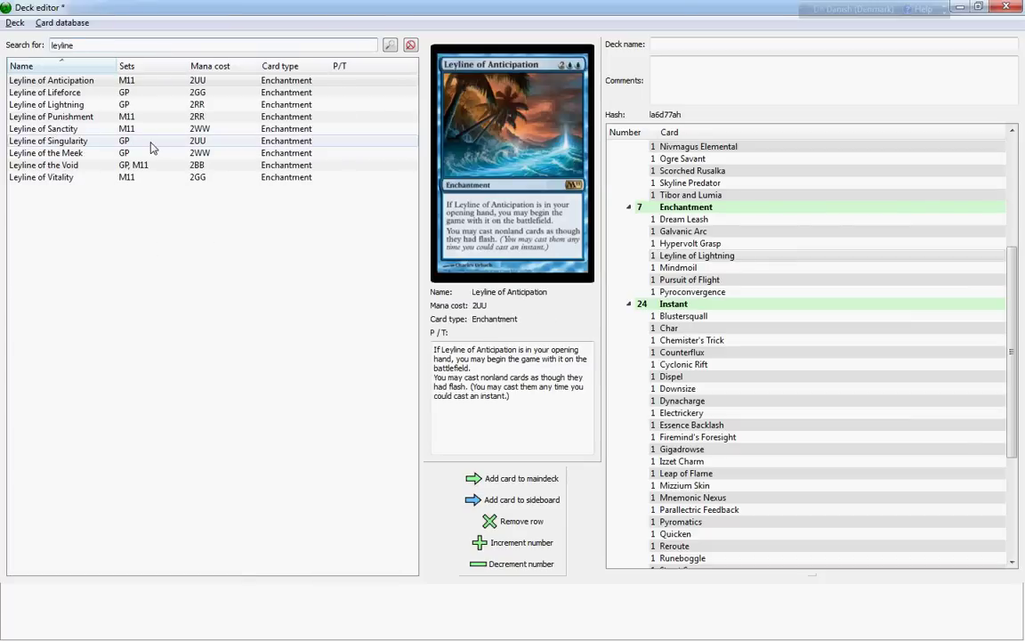
click(134, 94)
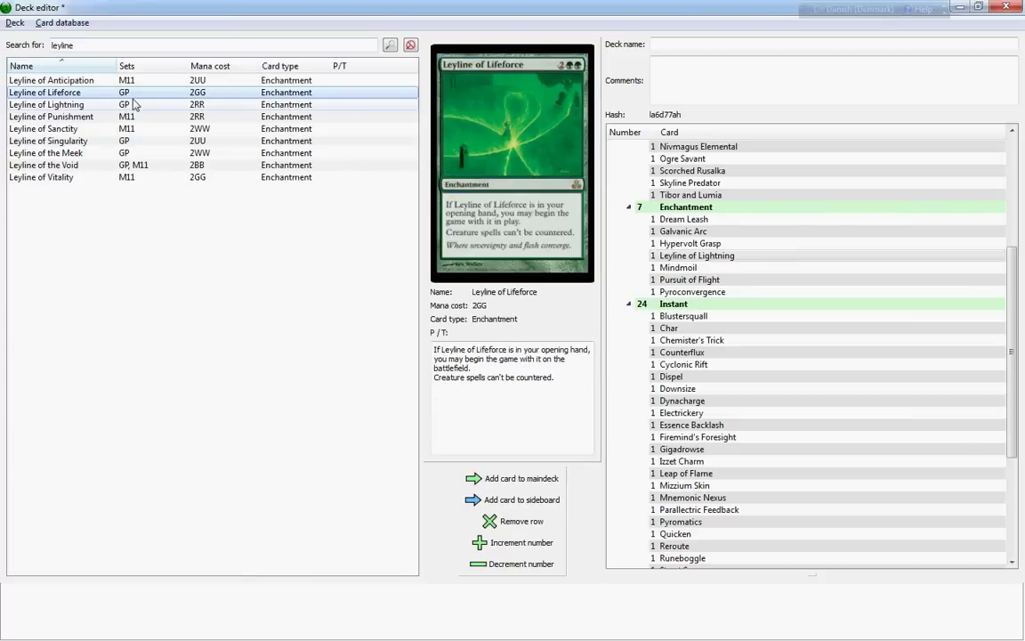
click(133, 104)
click(141, 140)
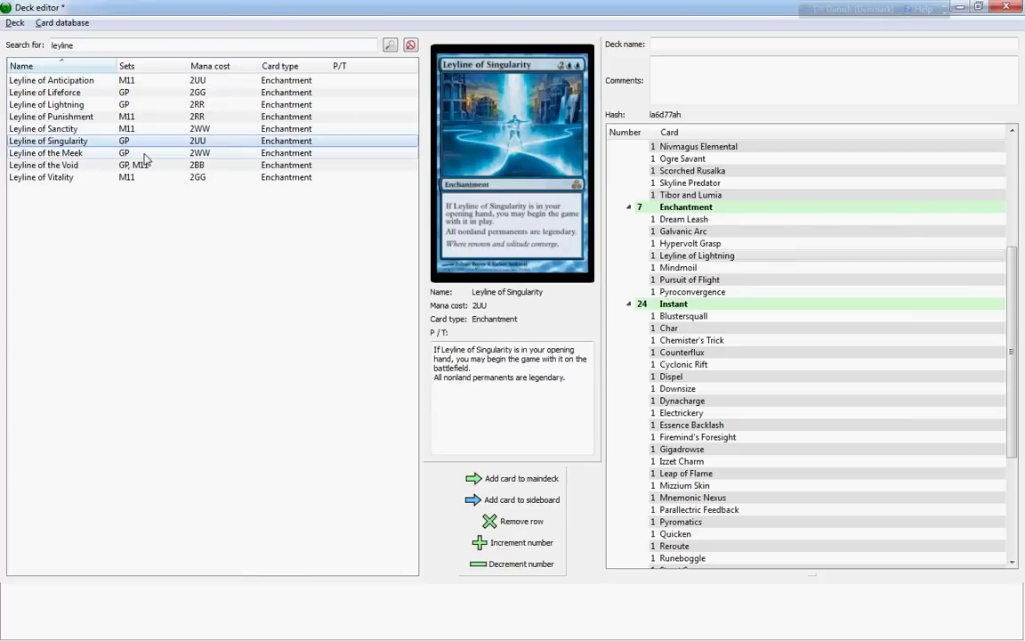
click(140, 166)
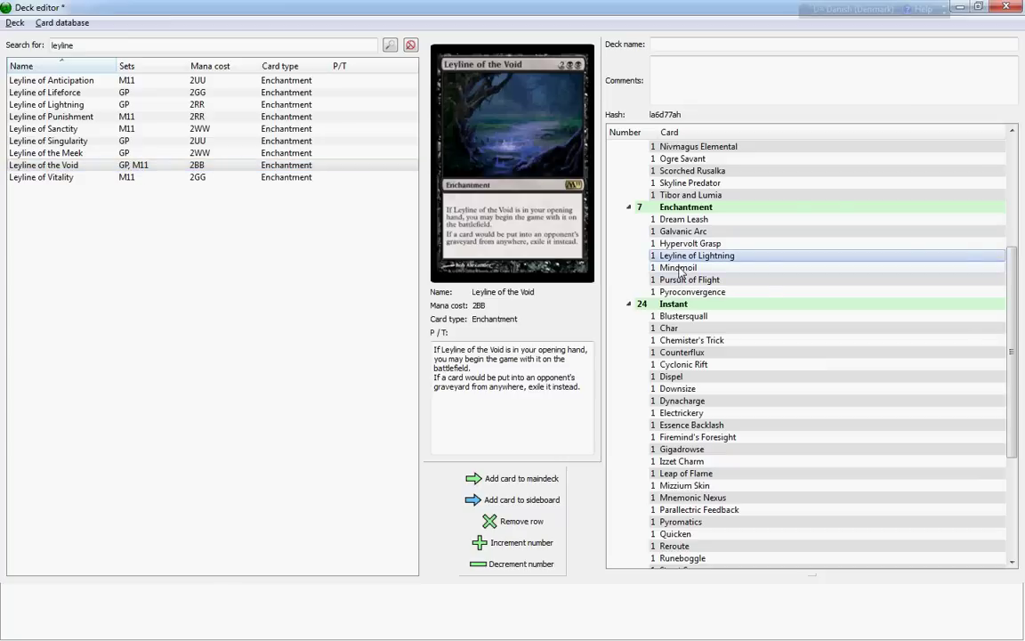
Reread Leyline of Lightning in the maindeck and look over the deck's creature list alongside it
click(708, 267)
click(708, 258)
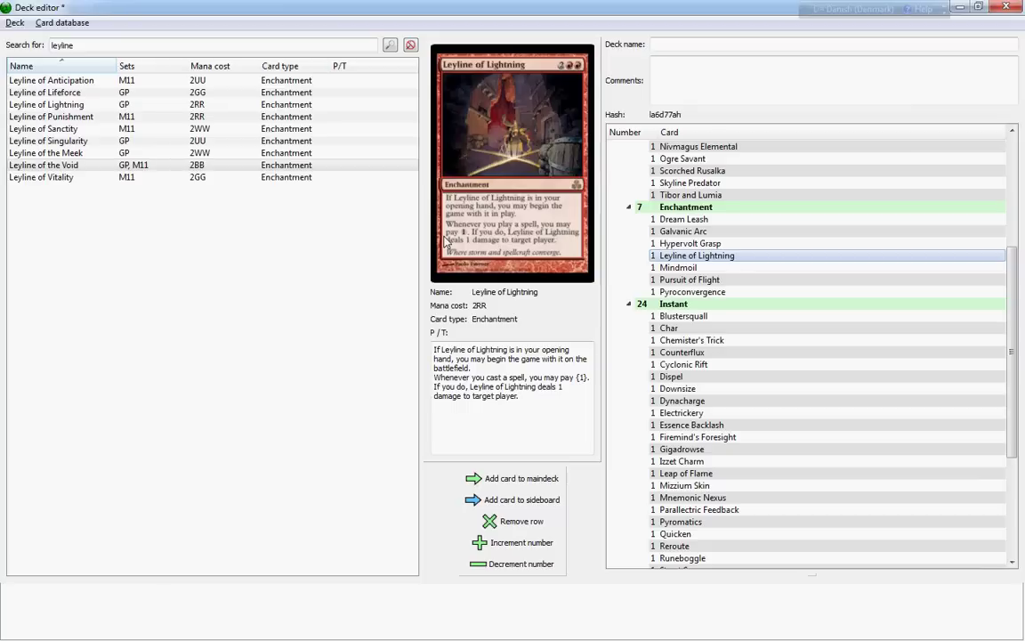
scroll(690, 356, up, 6)
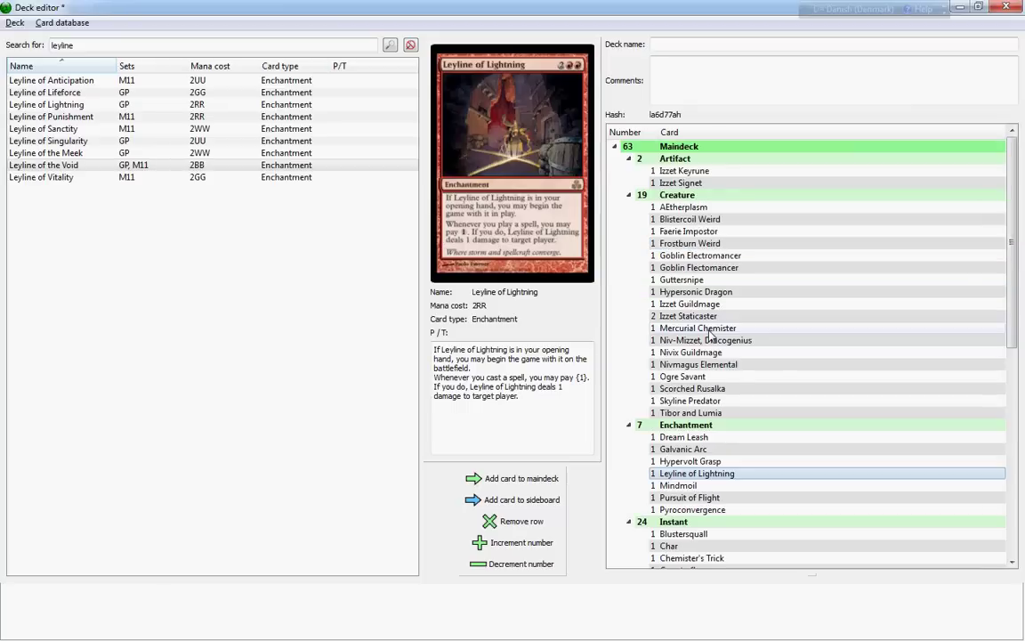
scroll(668, 357, down, 6)
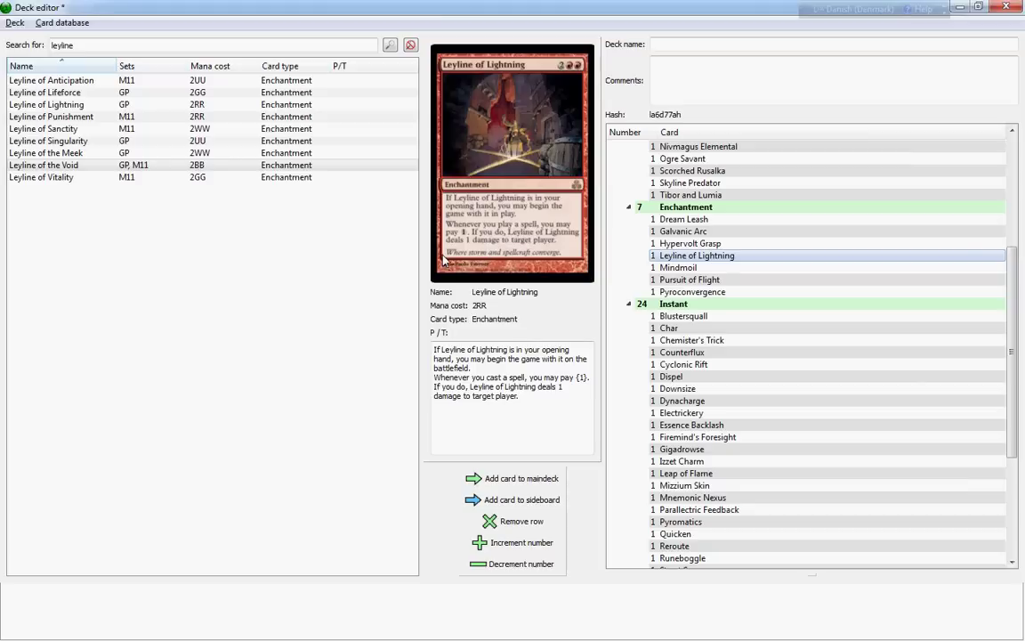
Read the remaining enchantment cards: Mindmoil, Pursuit of Flight and Pyroconvergence
click(690, 269)
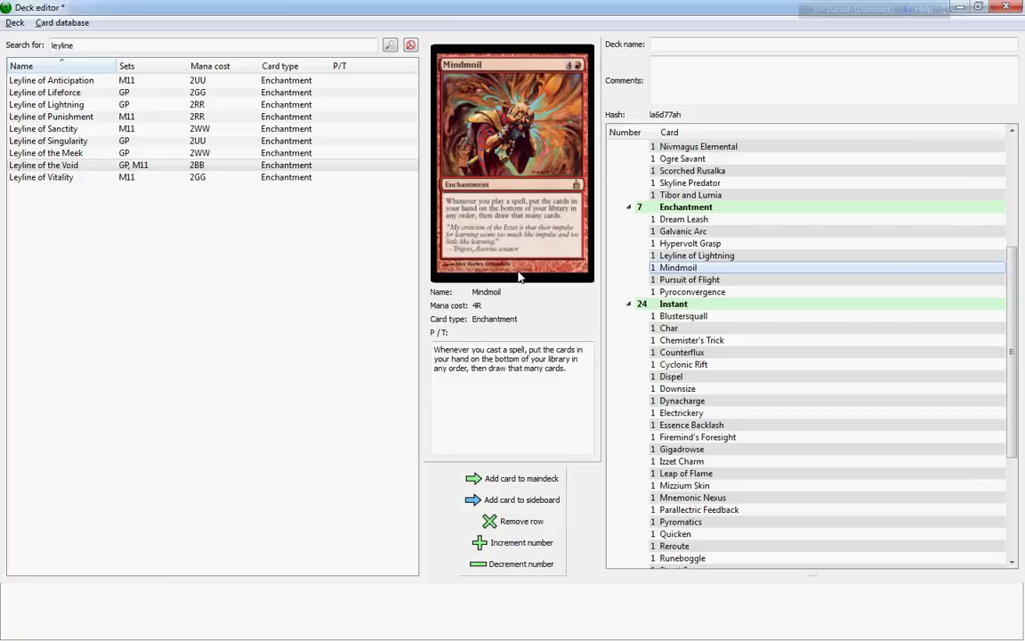
click(712, 279)
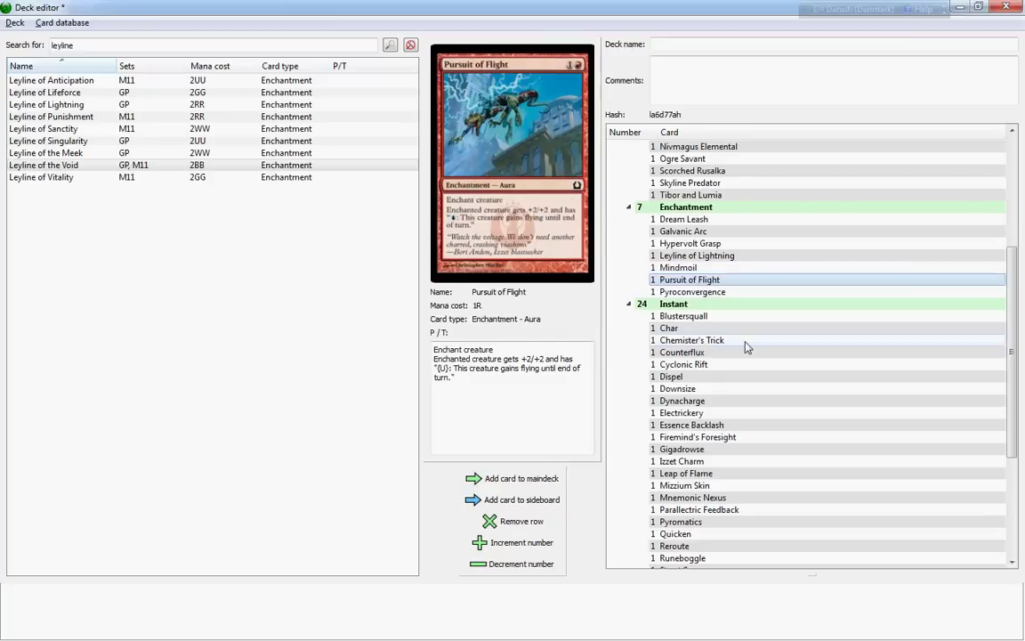
click(703, 294)
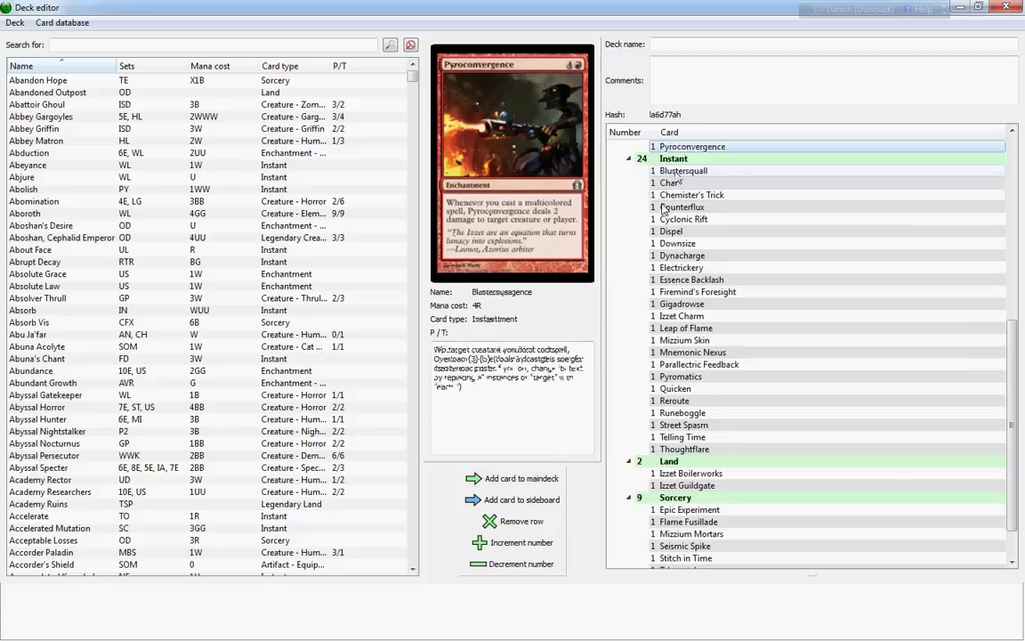
Read the first instants in the maindeck: Blustersquall, Char and Chemister's Trick
click(676, 172)
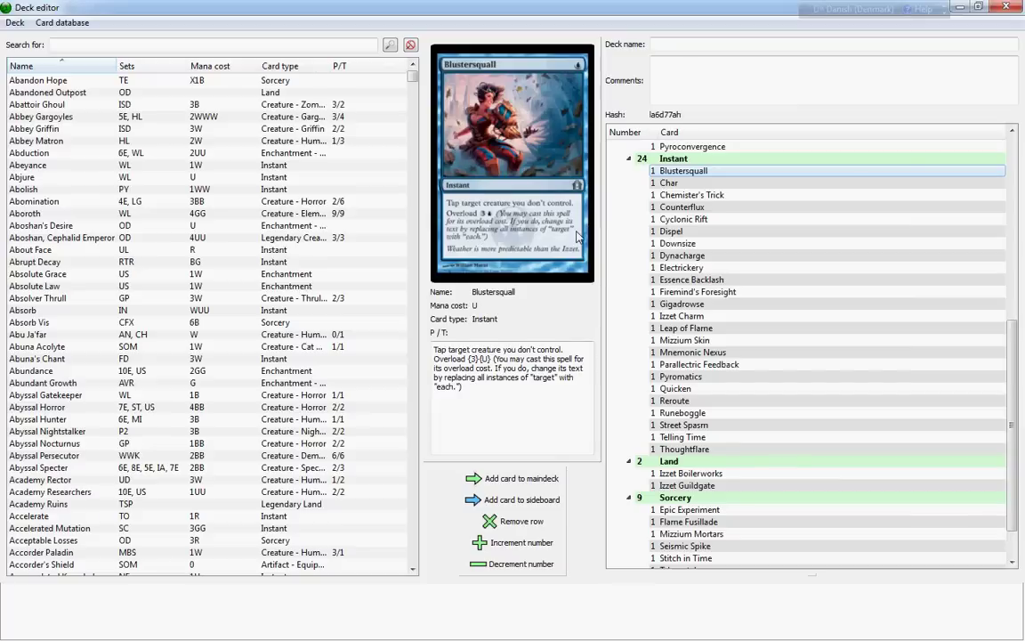
click(670, 184)
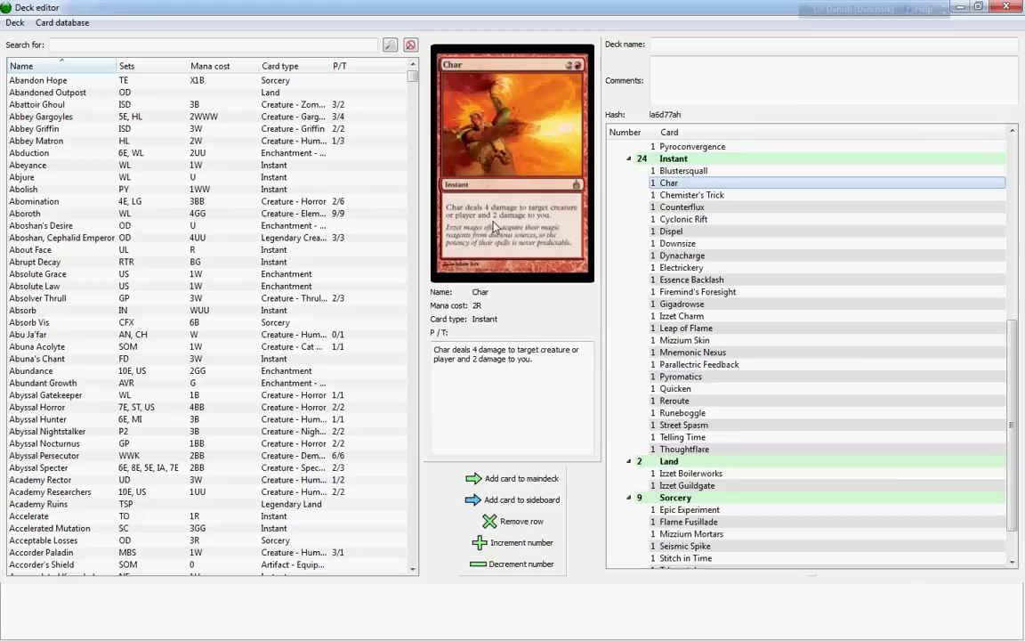
click(698, 195)
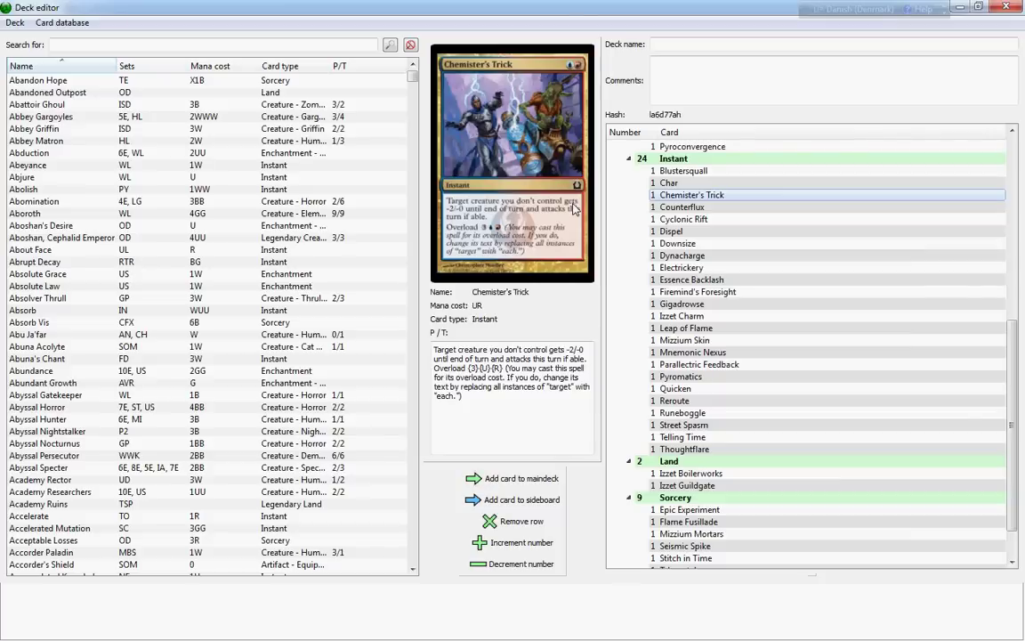
Read the instants Counterflux and Cyclonic Rift, comparing Cyclonic Rift with Into the Roil through a card database search for "into the roil"
key(Down)
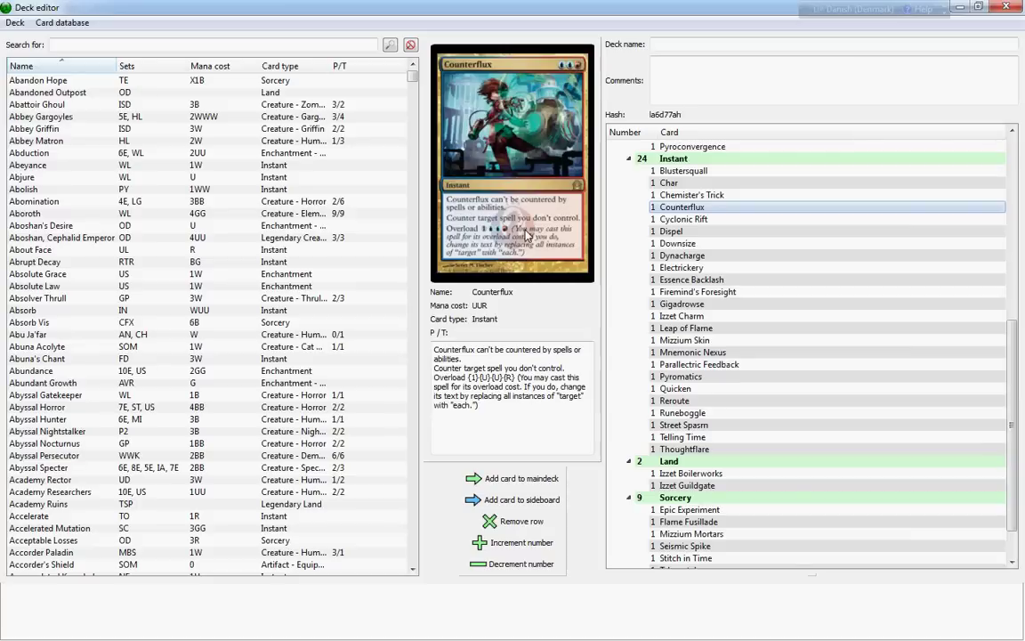
key(Down)
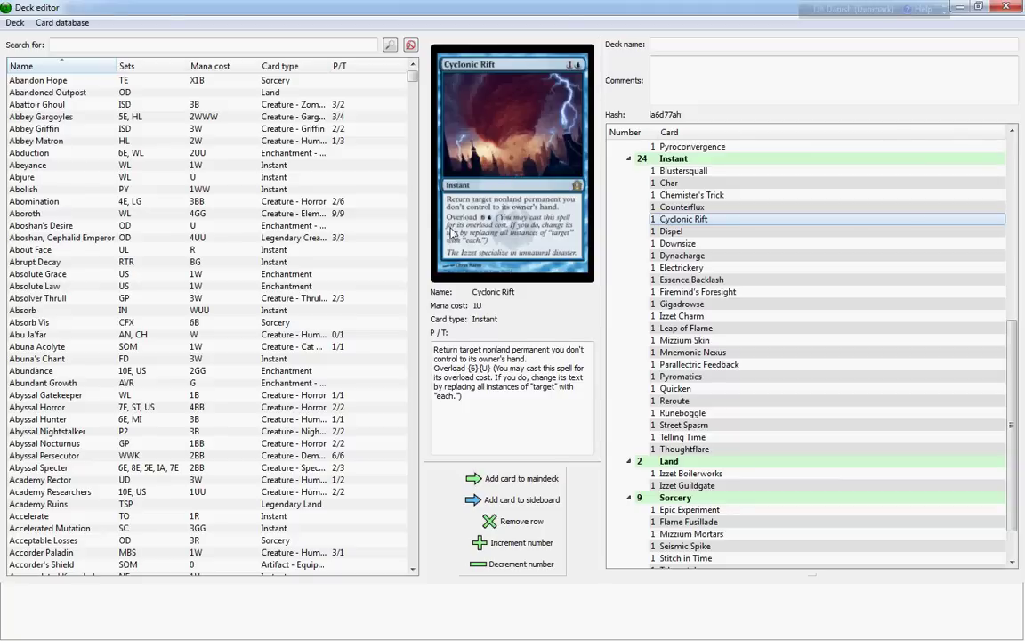
click(205, 45)
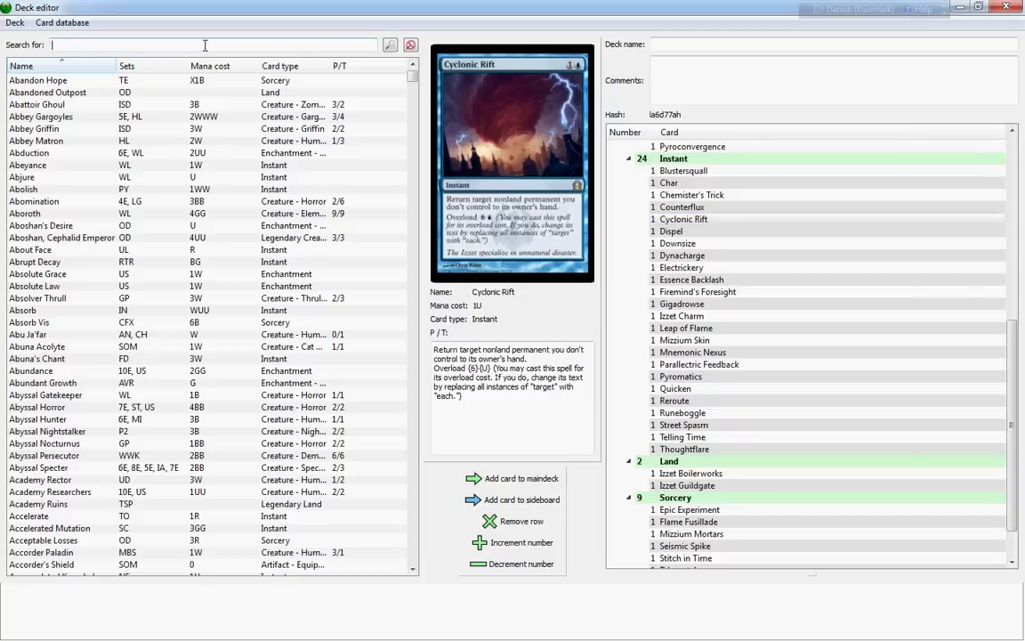
text(into the )
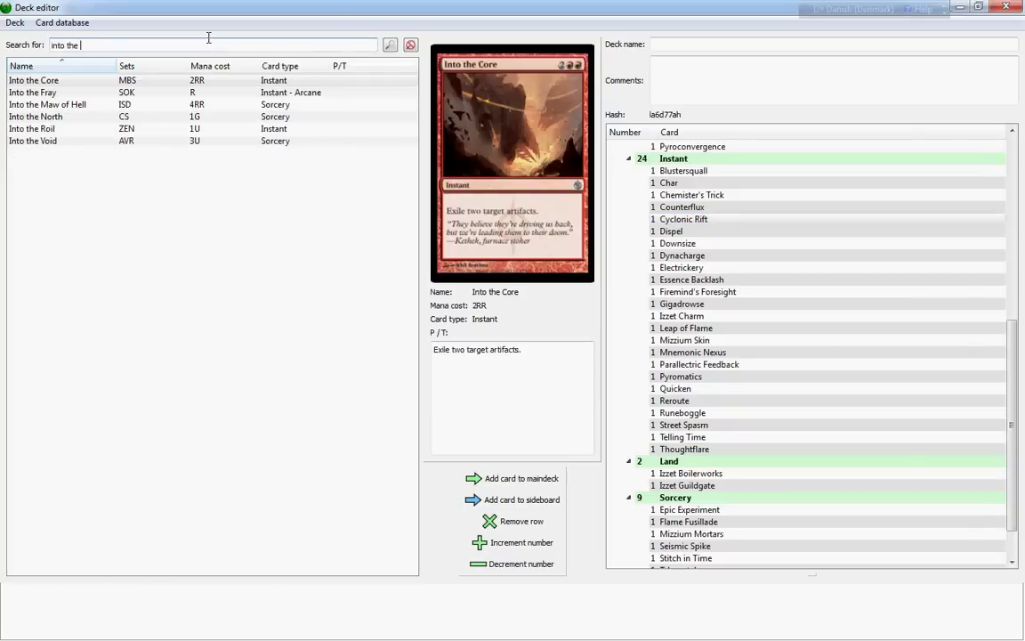
text(roil)
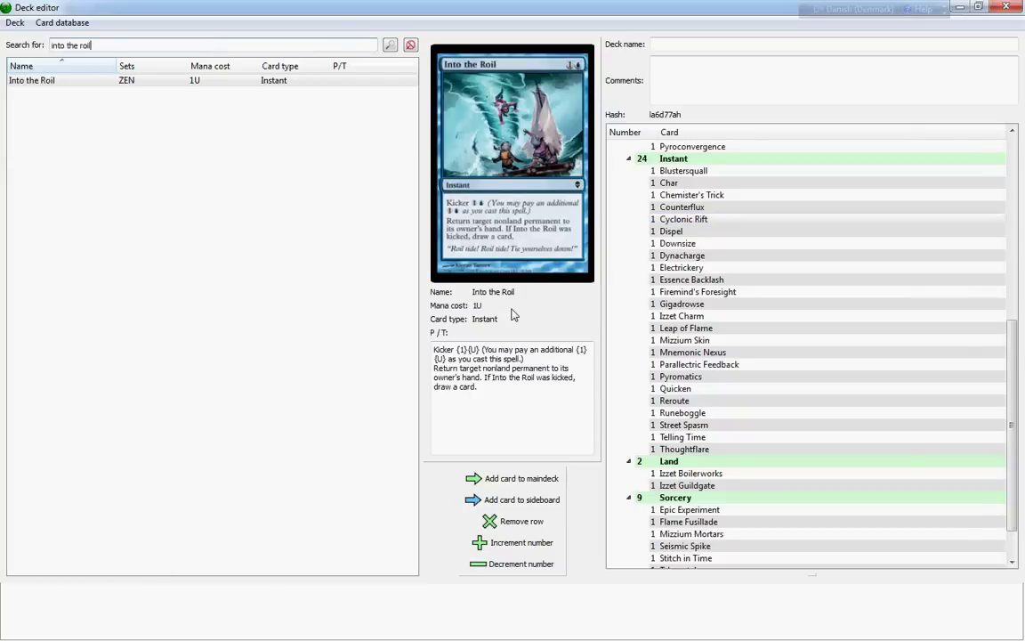
click(687, 220)
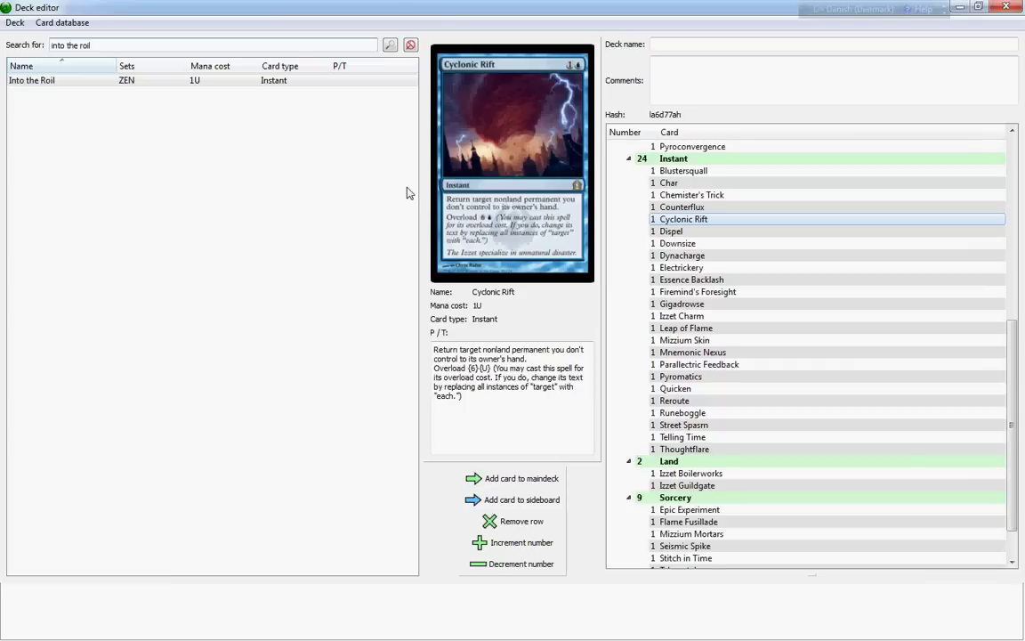
Read the maindeck instants Dispel, Downsize, Dynacharge, Electrickery and Essence Backlash
click(673, 233)
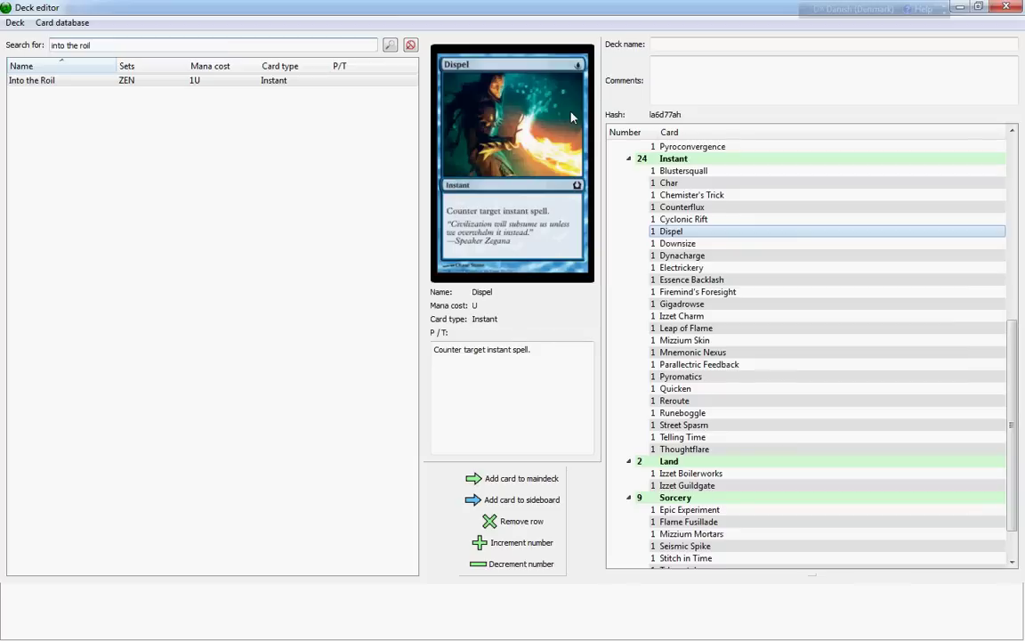
key(Down)
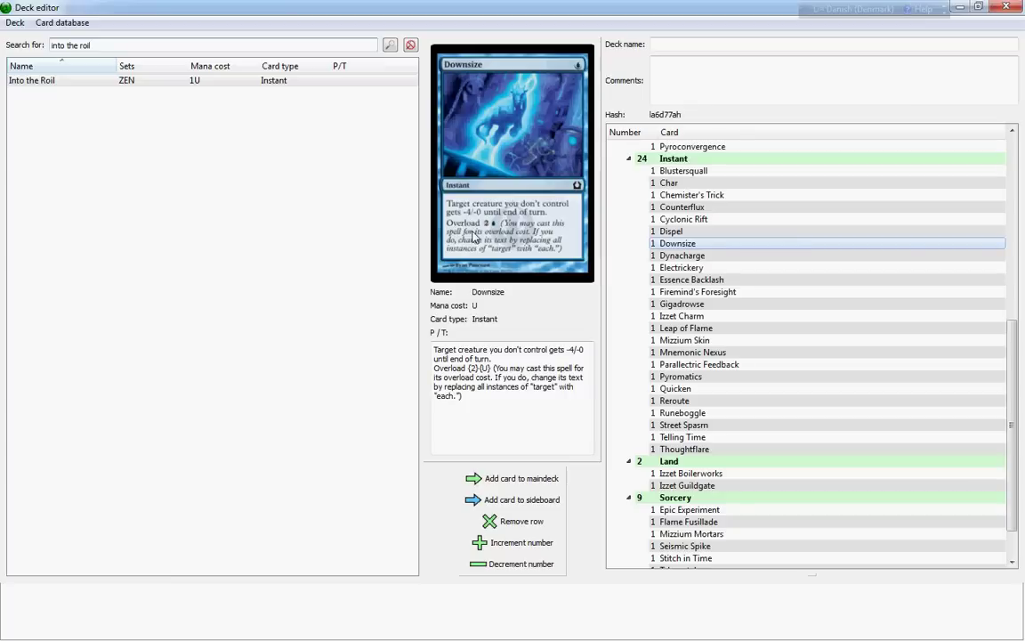
click(684, 257)
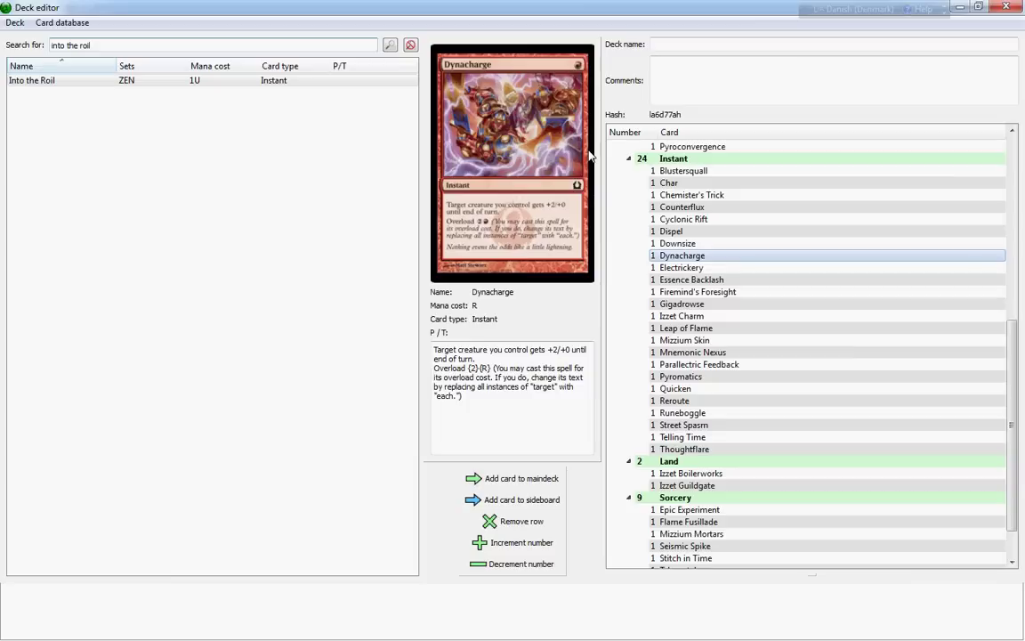
click(680, 268)
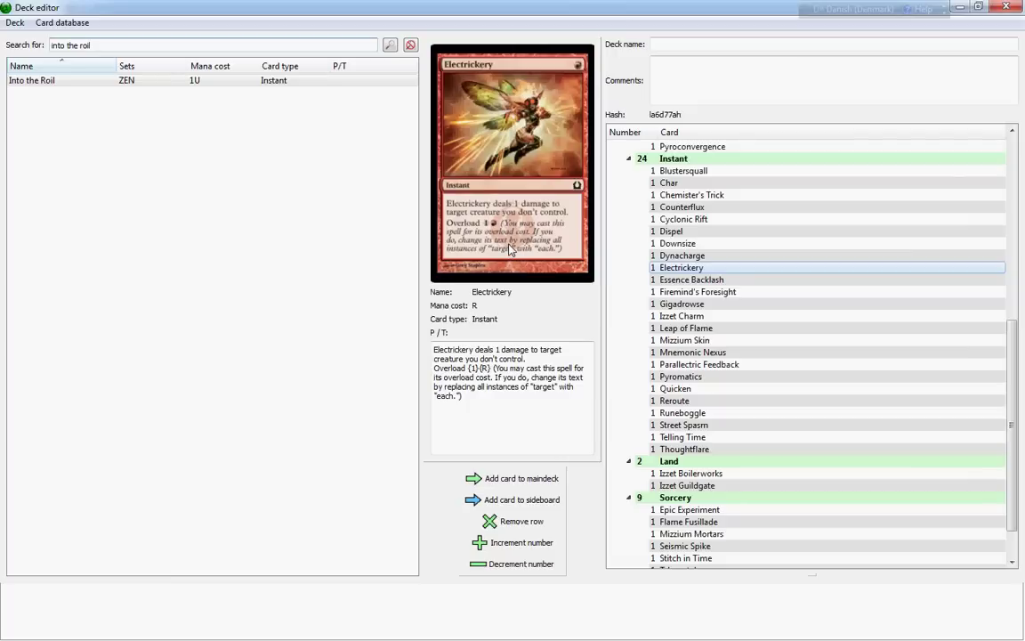
key(Down)
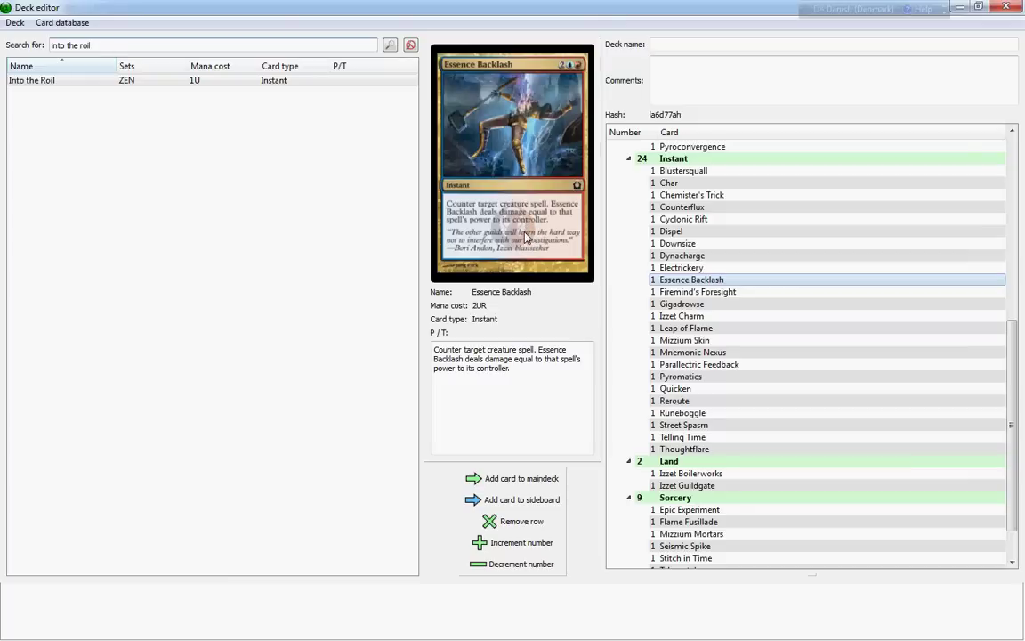
Read the instants Firemind's Foresight and Gigadrowse, going back to Firemind's Foresight in between
key(Down)
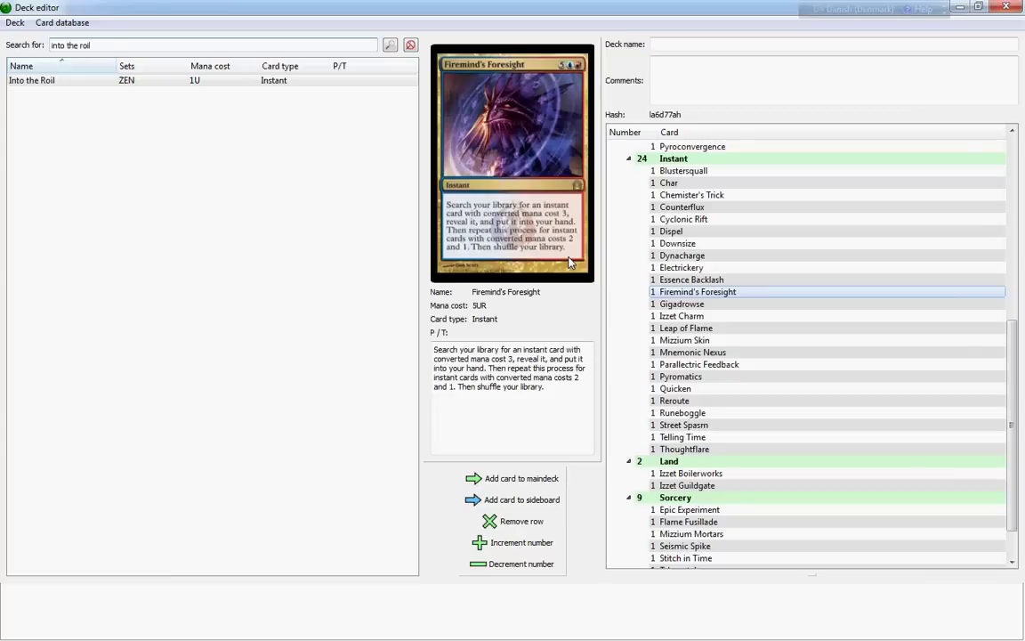
click(671, 308)
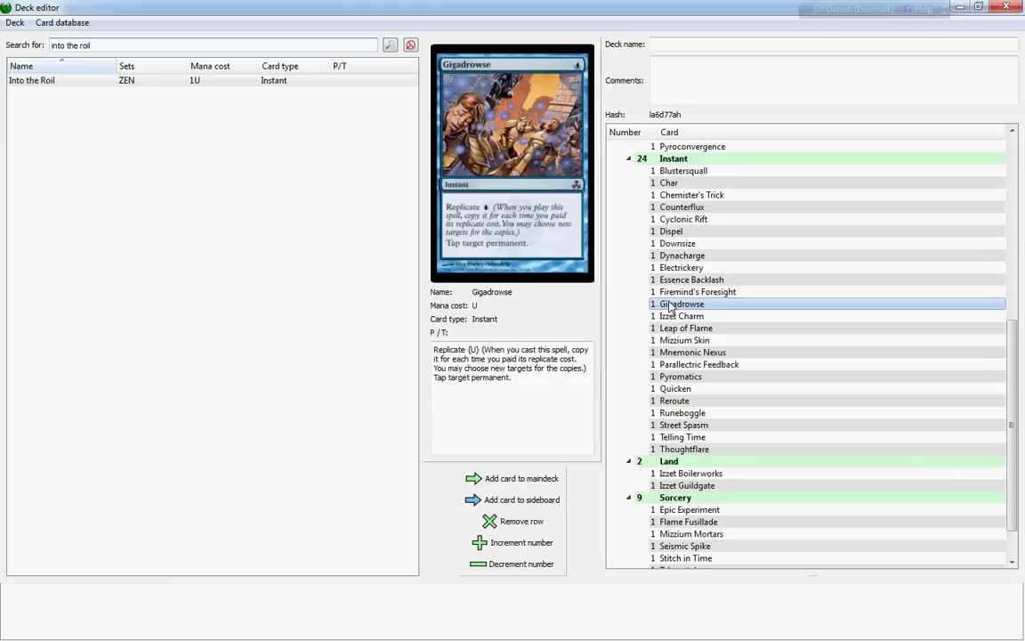
click(676, 292)
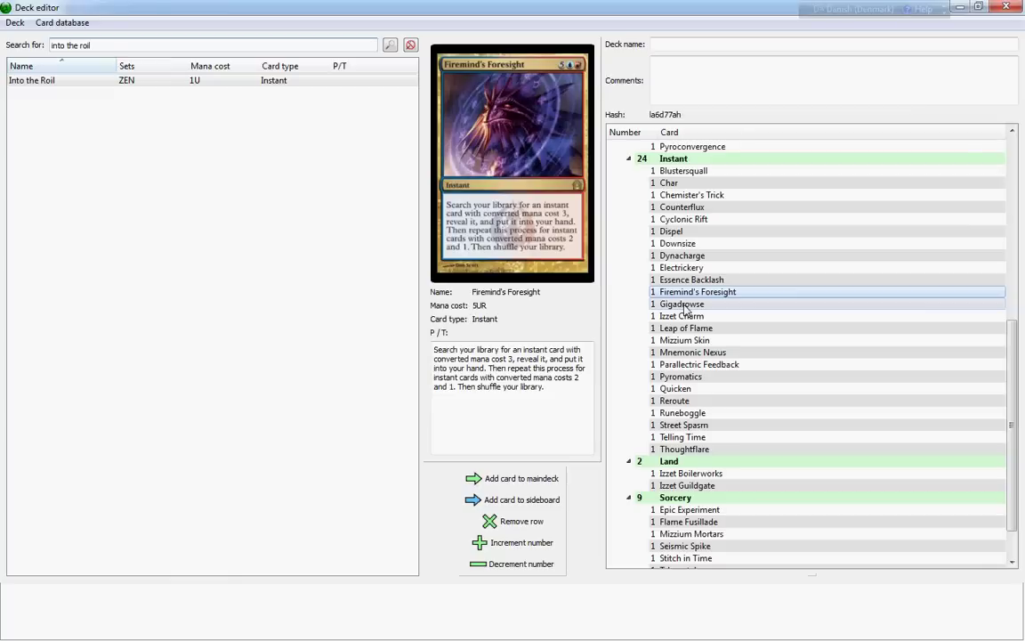
click(684, 307)
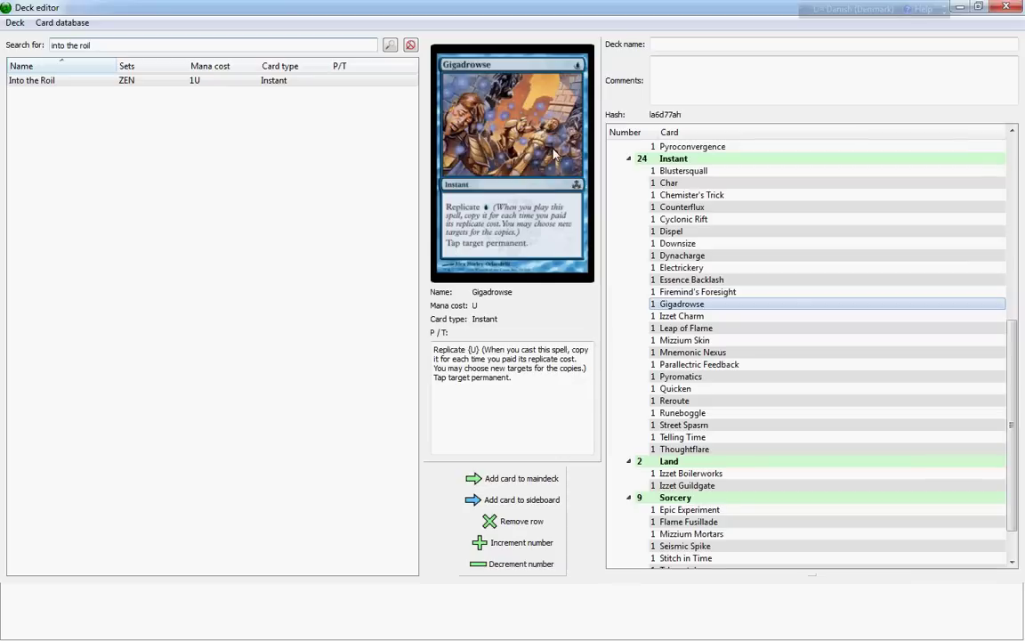
Read the maindeck instants Izzet Charm, Leap of Flame, Mizzium Skin and Mnemonic Nexus
click(682, 321)
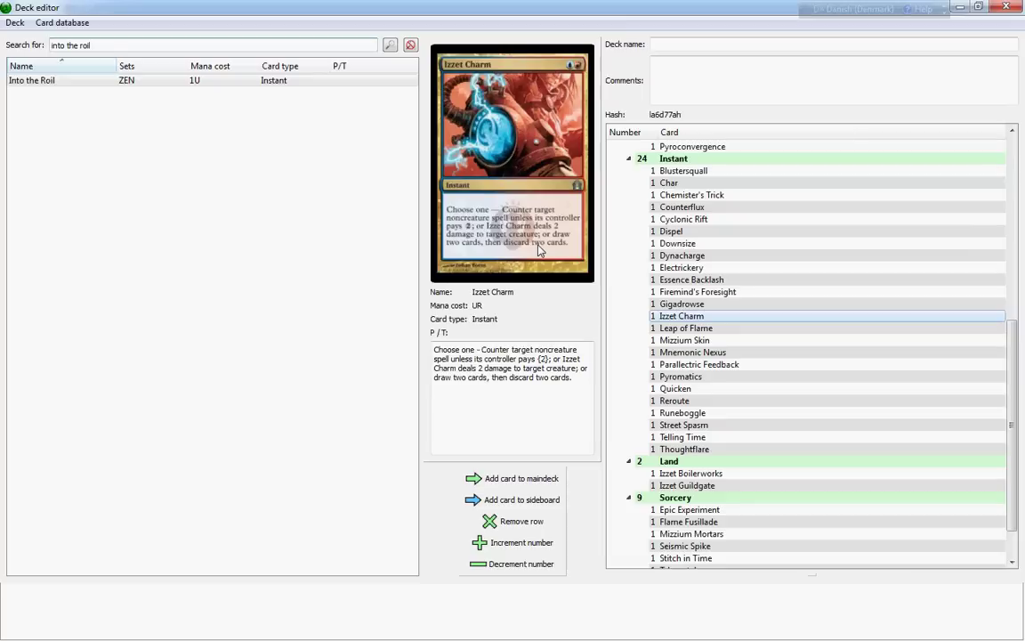
key(Down)
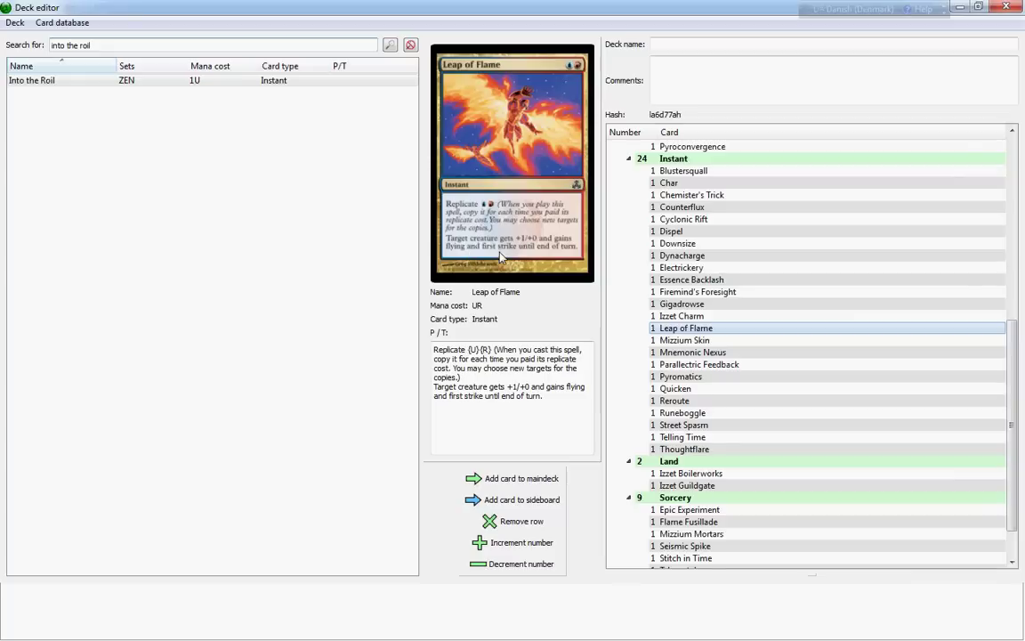
click(693, 340)
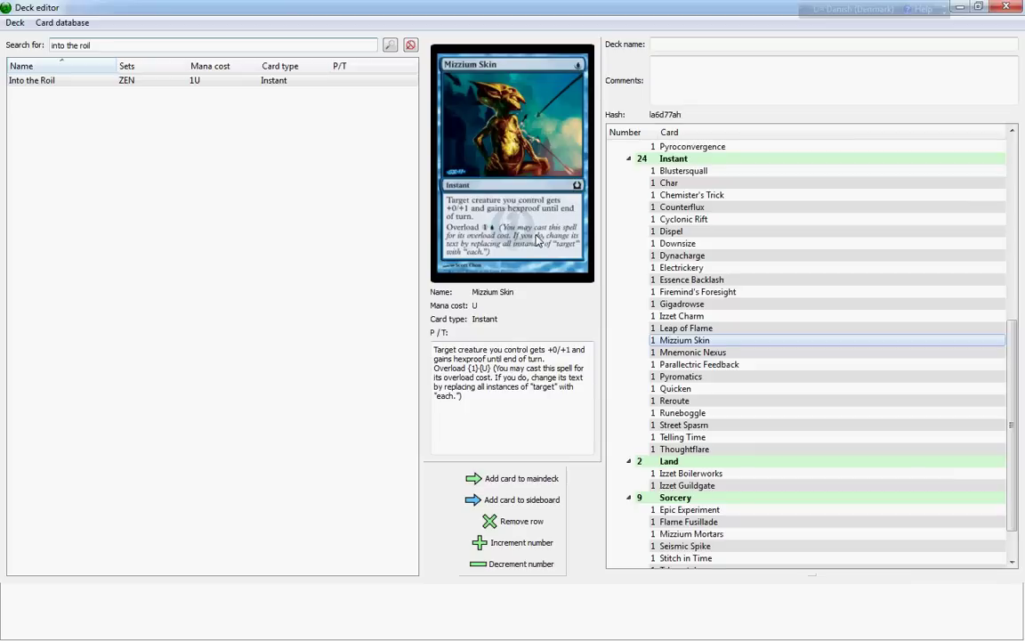
key(Down)
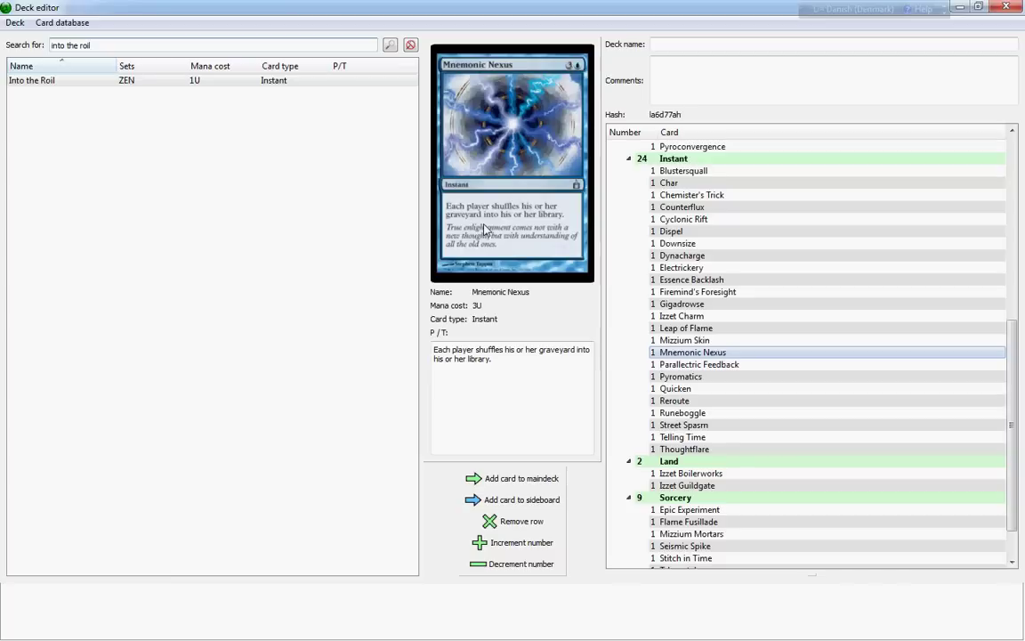
click(212, 45)
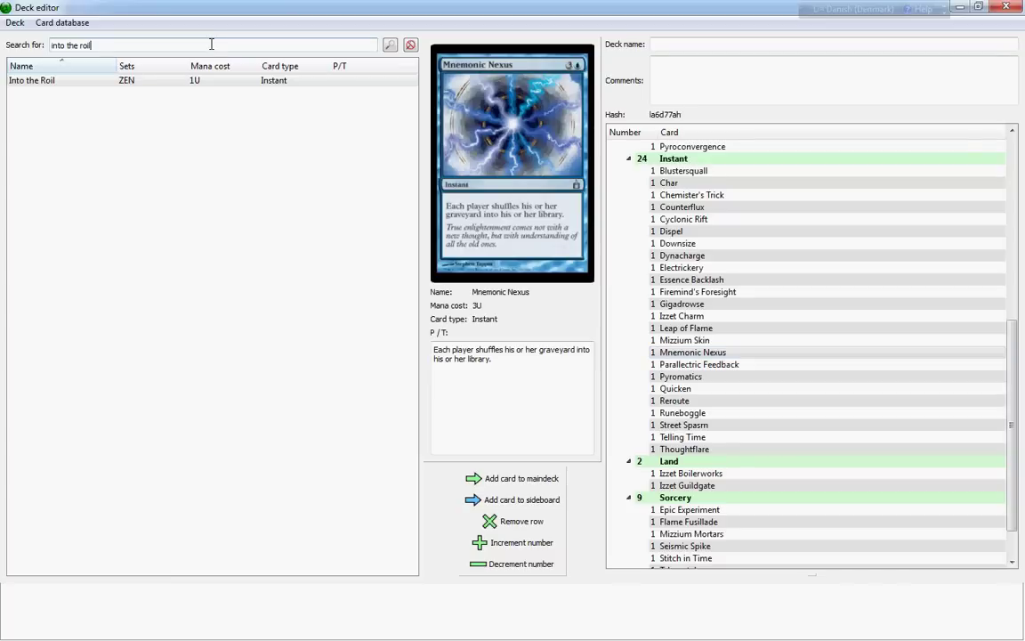
drag(212, 45, 8, 44)
text(e)
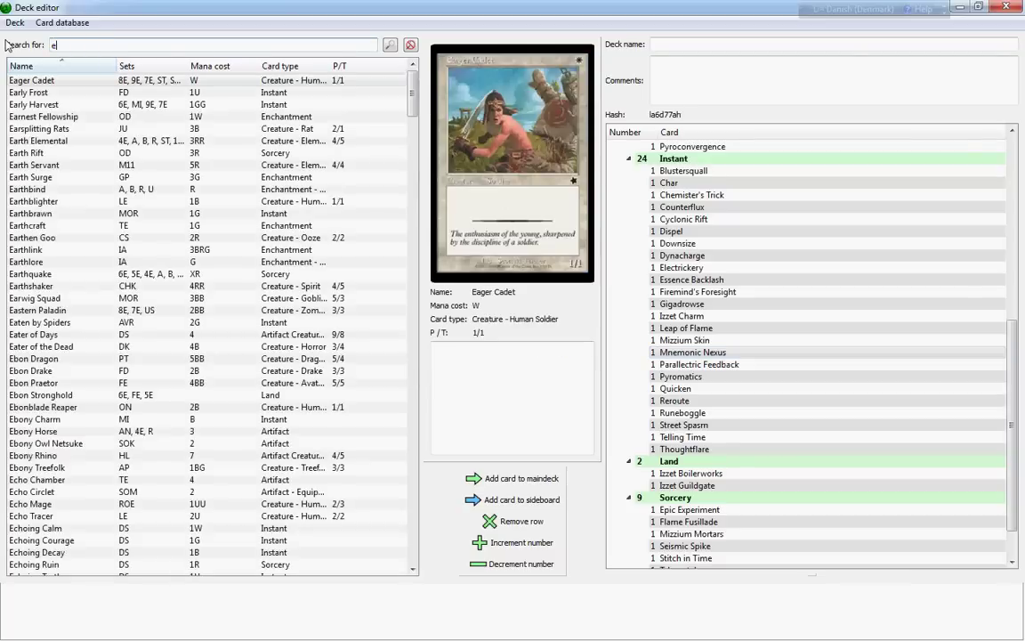
text(xilir of i)
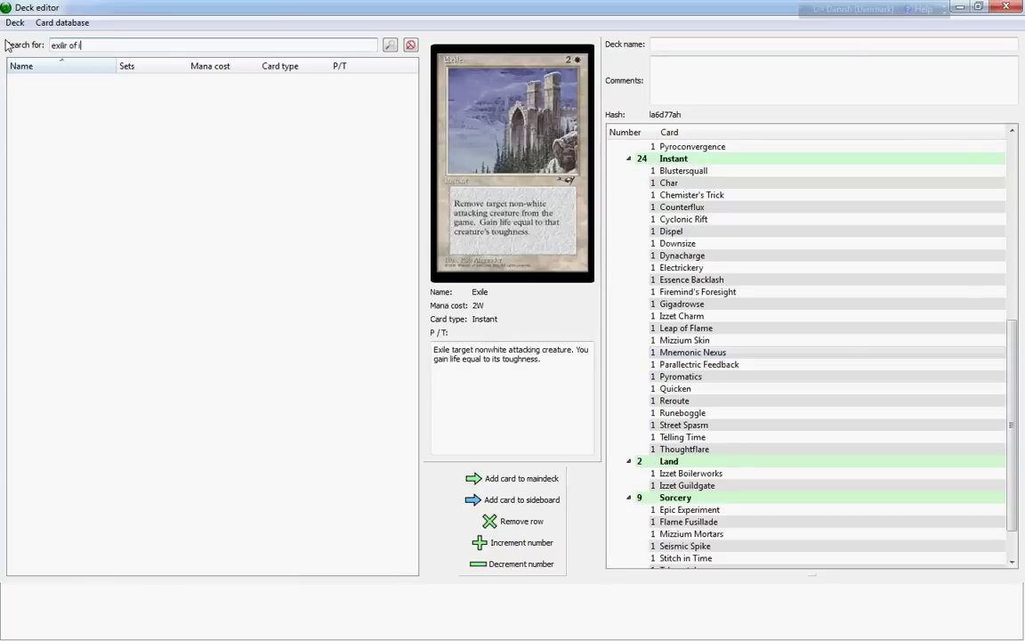
text(mmortality)
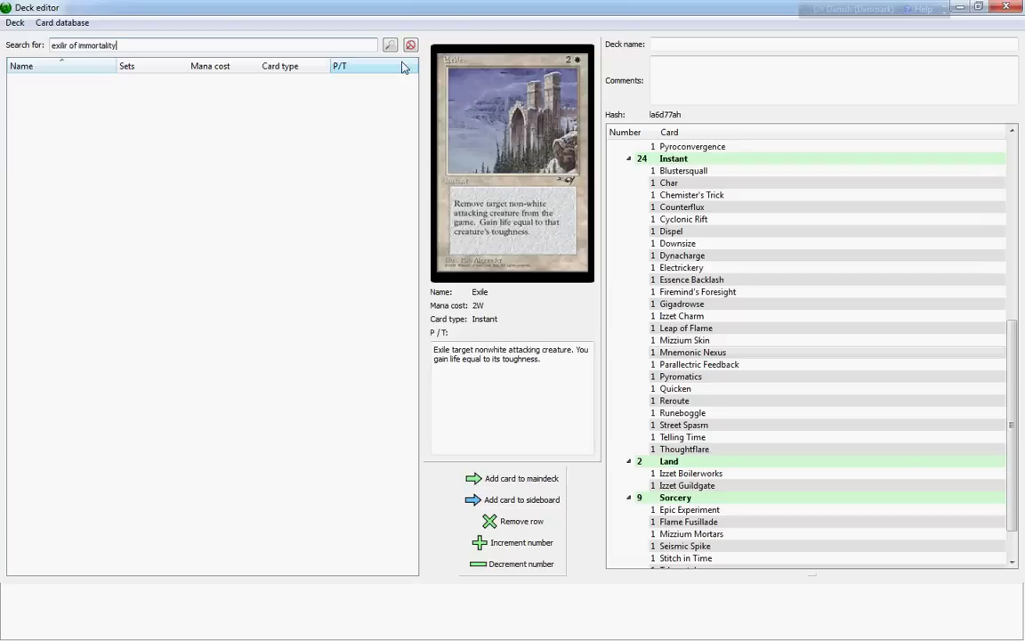
Search the card database for "elixir" and compare Elixir of Immortality with Mnemonic Nexus in the maindeck
key(ctrl+a)
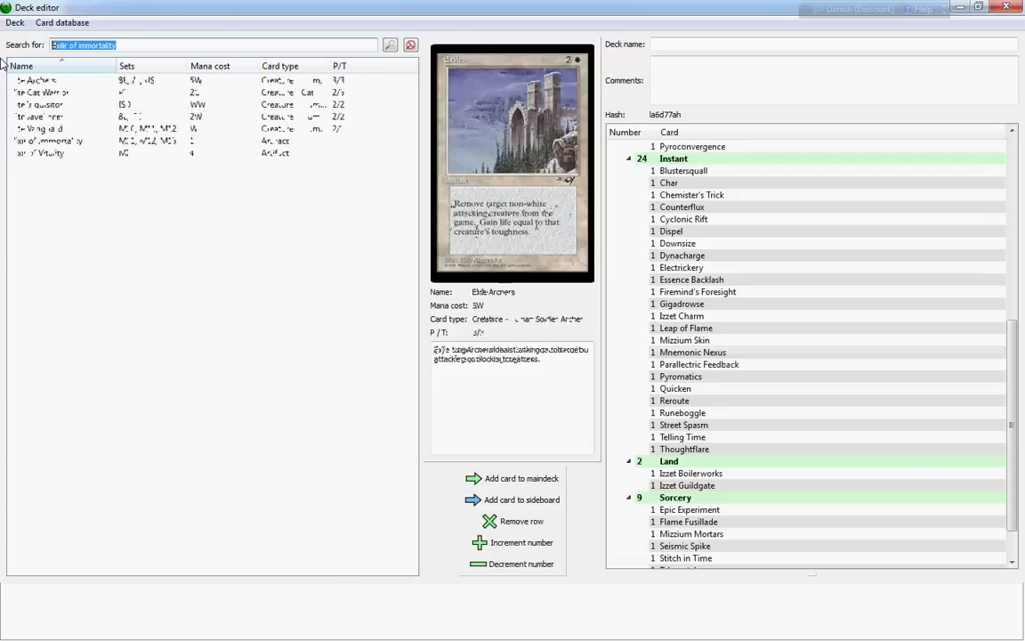
text(elixir)
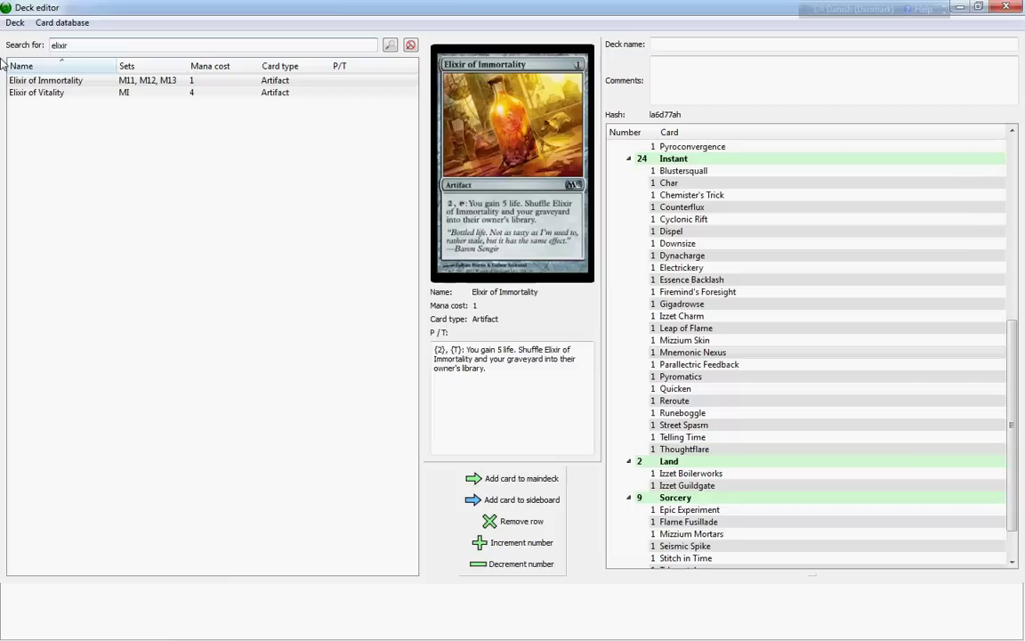
click(73, 82)
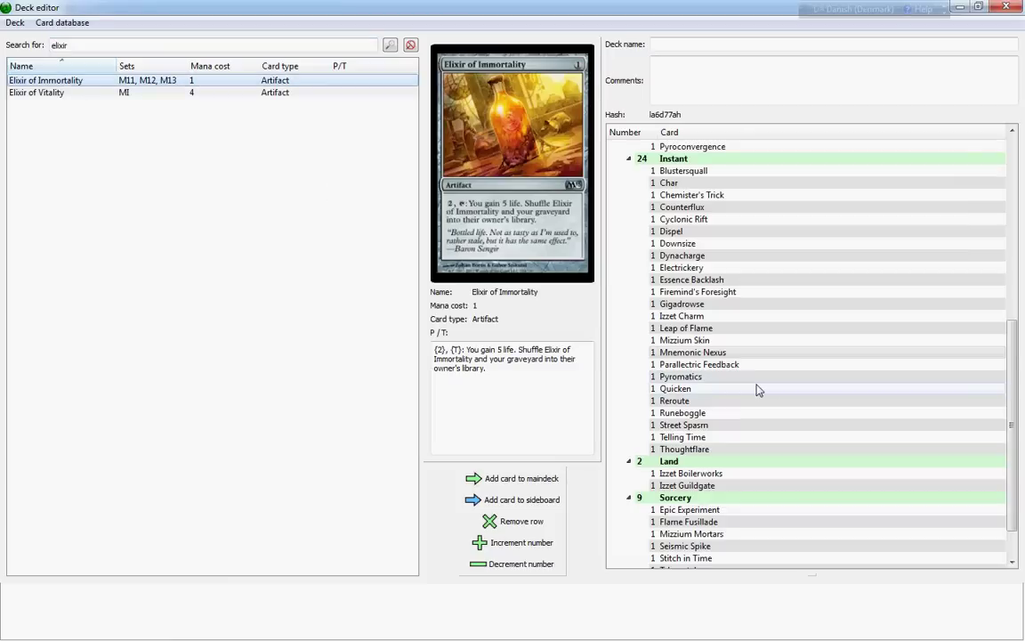
click(709, 353)
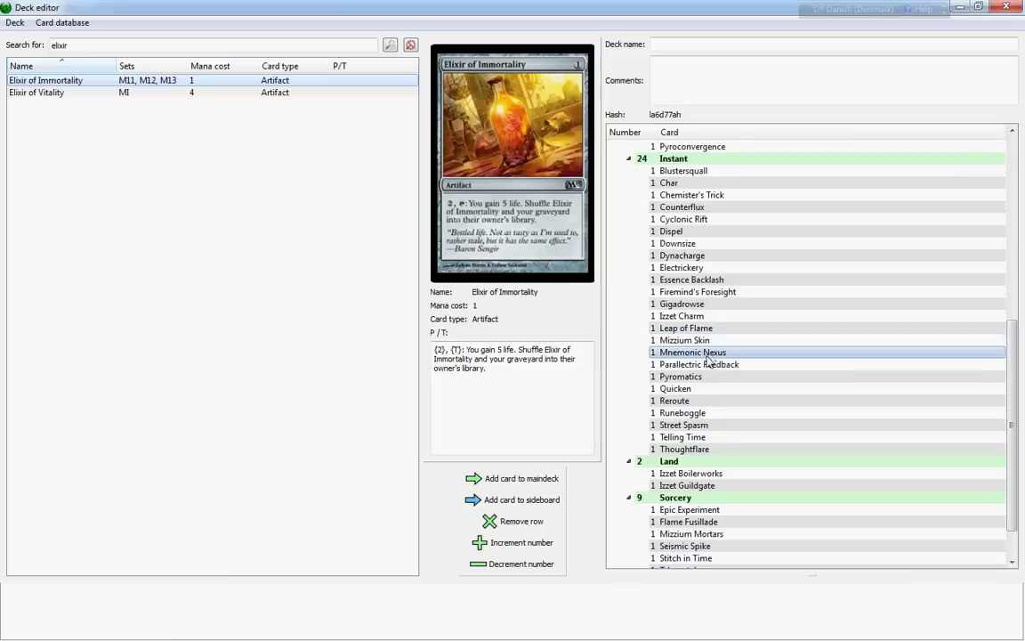
click(730, 353)
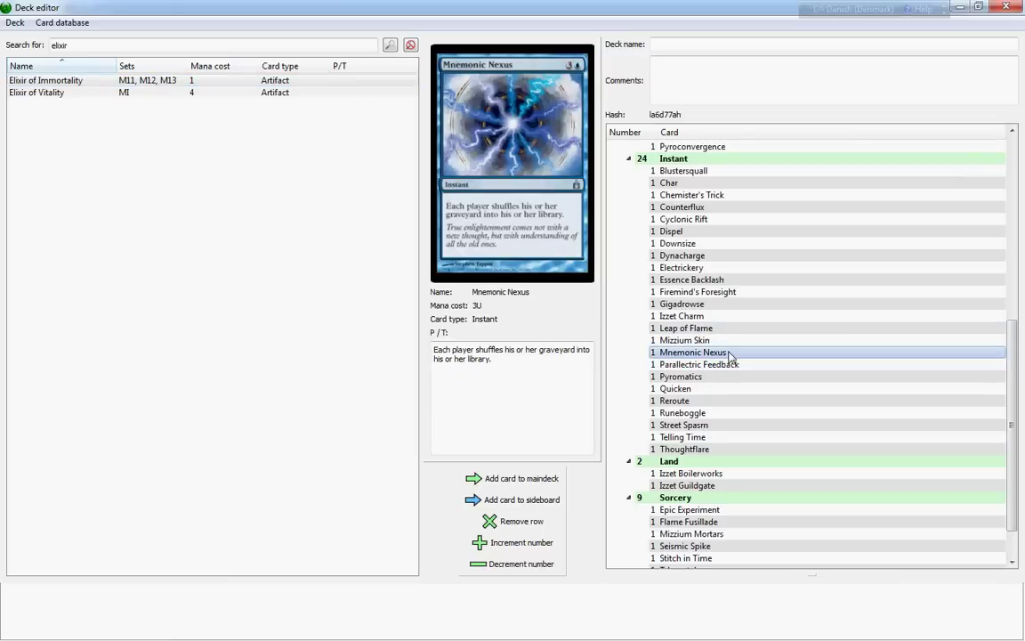
Read the instant Parallectric Feedback and compare it with Essence Backlash
click(732, 365)
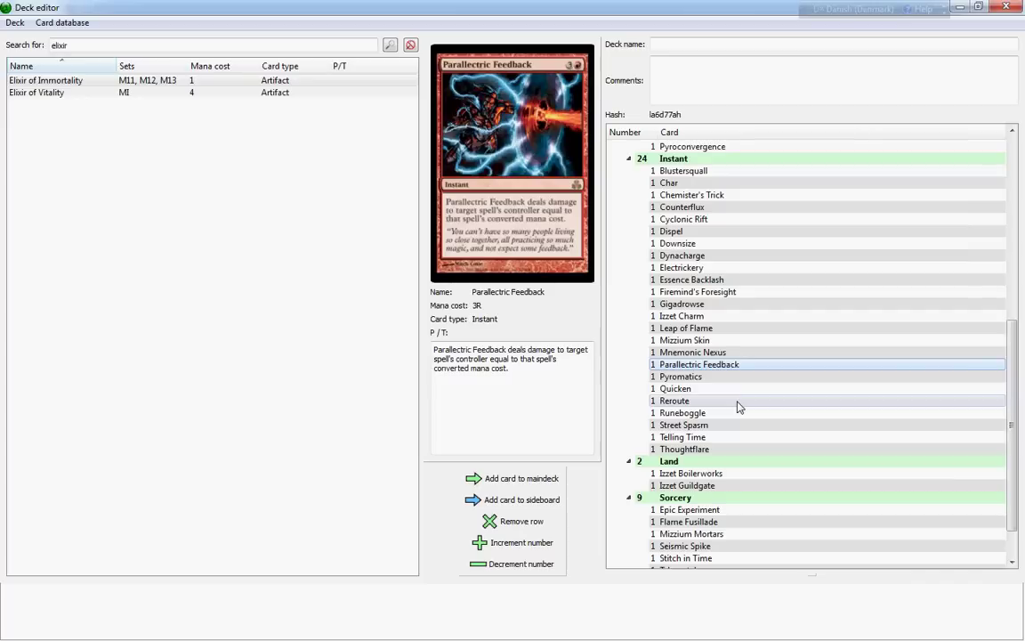
click(690, 280)
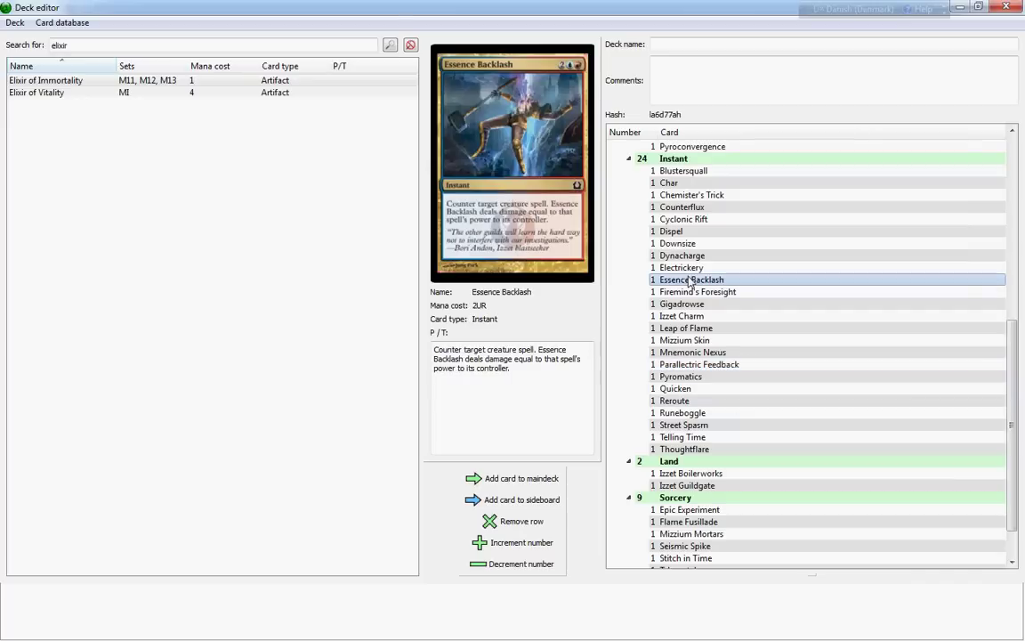
click(731, 365)
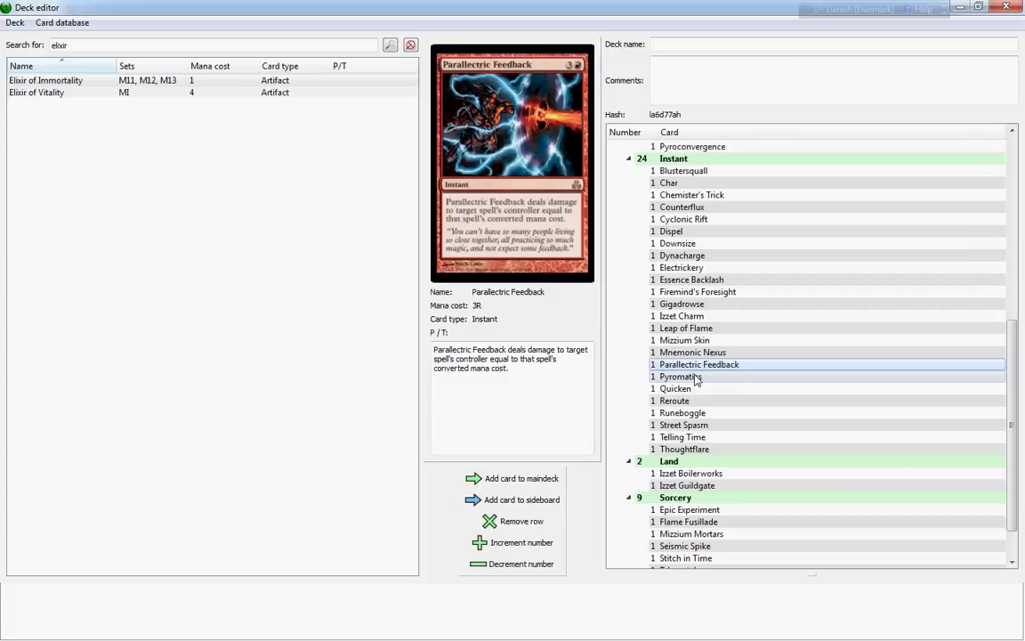
Read the instants Pyromatics, Quicken and Reroute, and look over the deck's creature list alongside Reroute
click(696, 377)
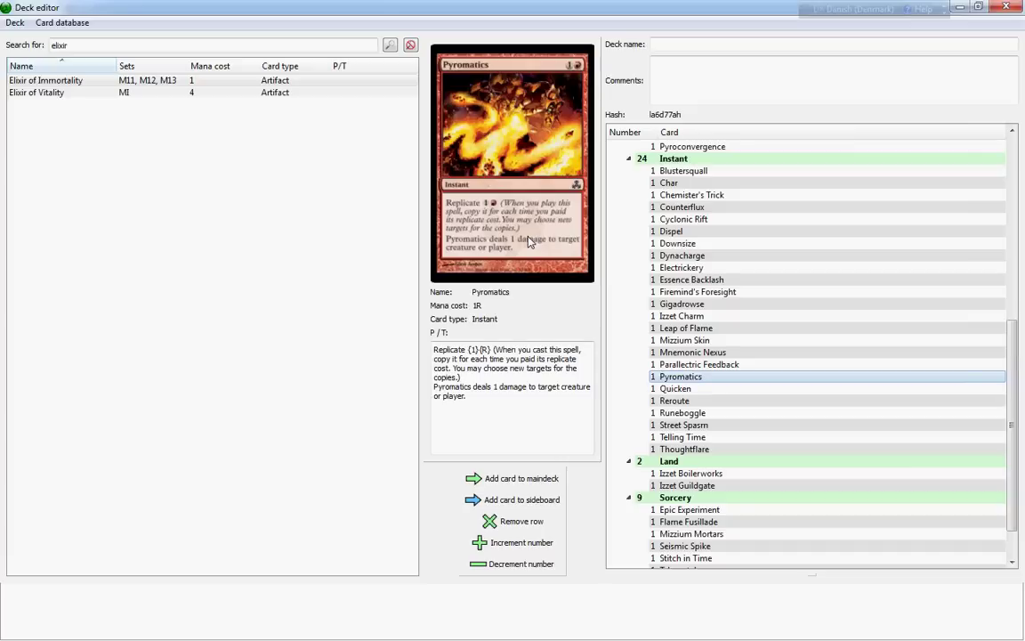
key(Down)
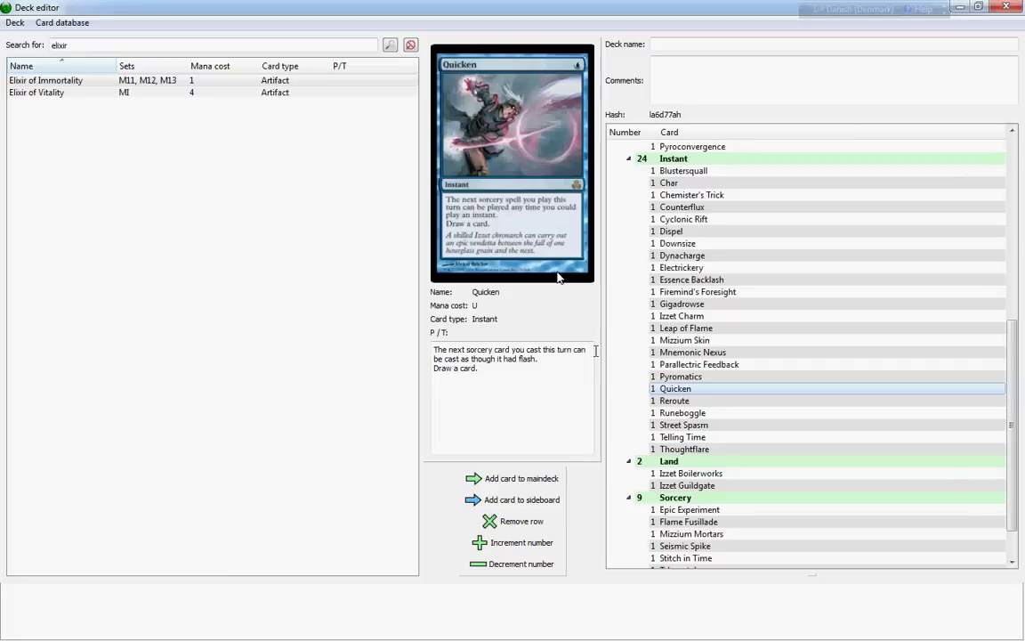
click(662, 401)
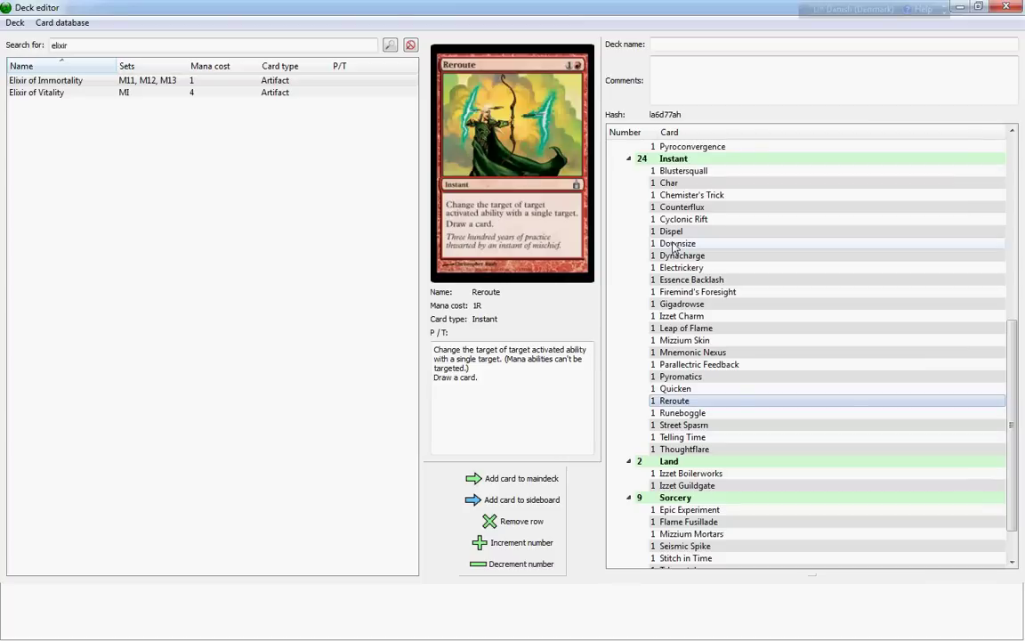
scroll(675, 247, up, 10)
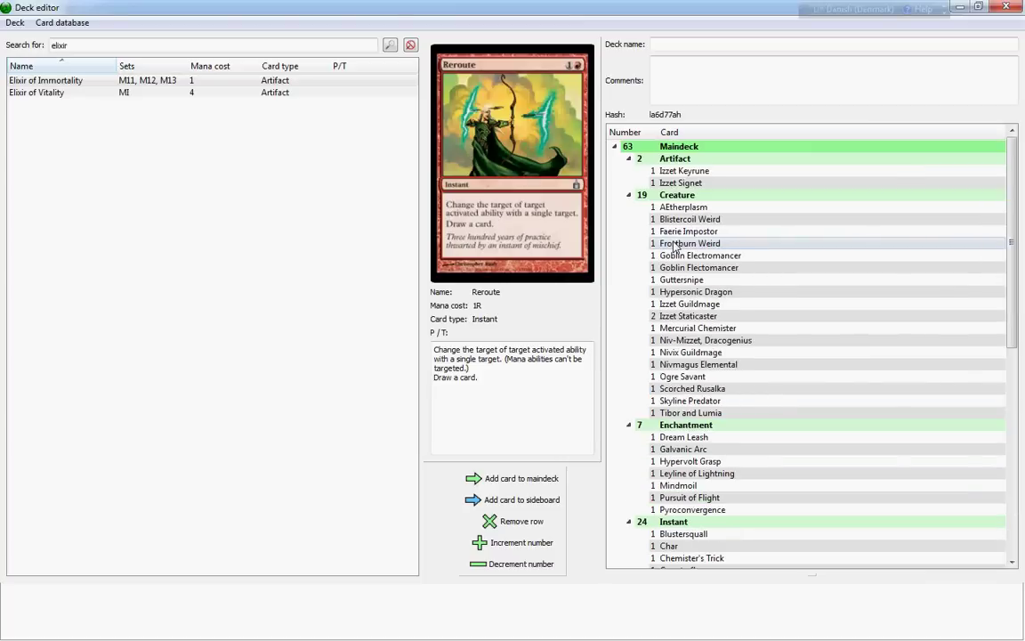
Compare the creature Goblin Flectomancer with the instant Reroute in the maindeck
scroll(674, 248, down, 1)
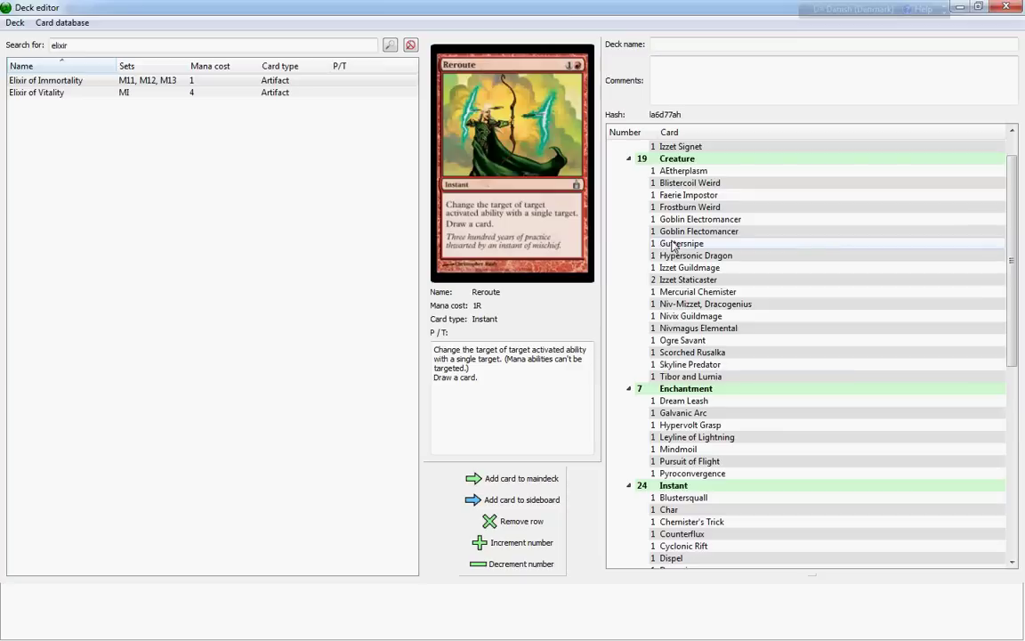
scroll(673, 247, down, 3)
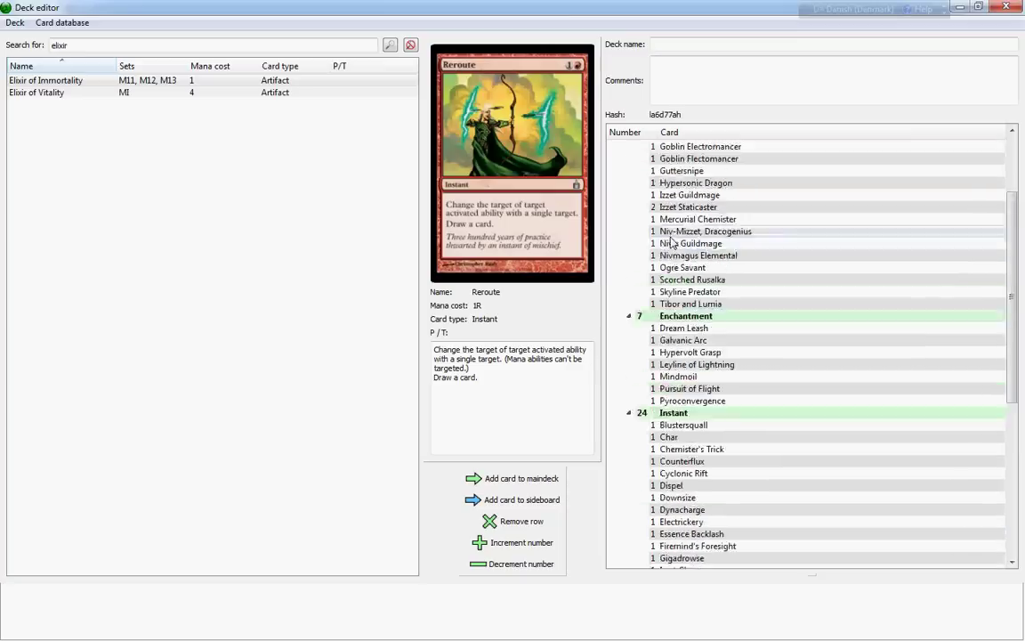
scroll(672, 240, up, 3)
click(676, 233)
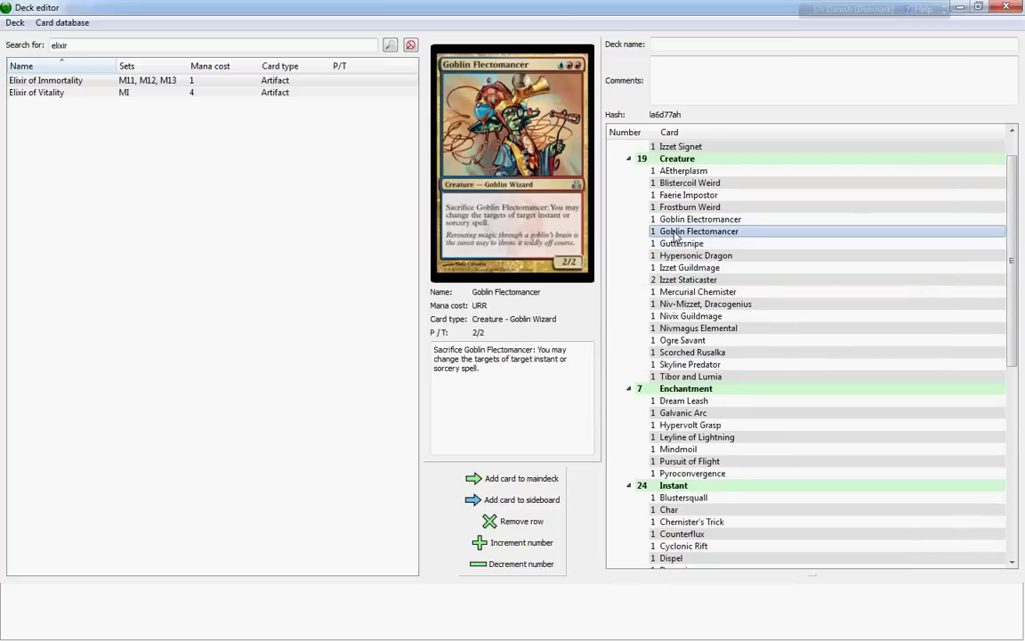
scroll(695, 419, down, 8)
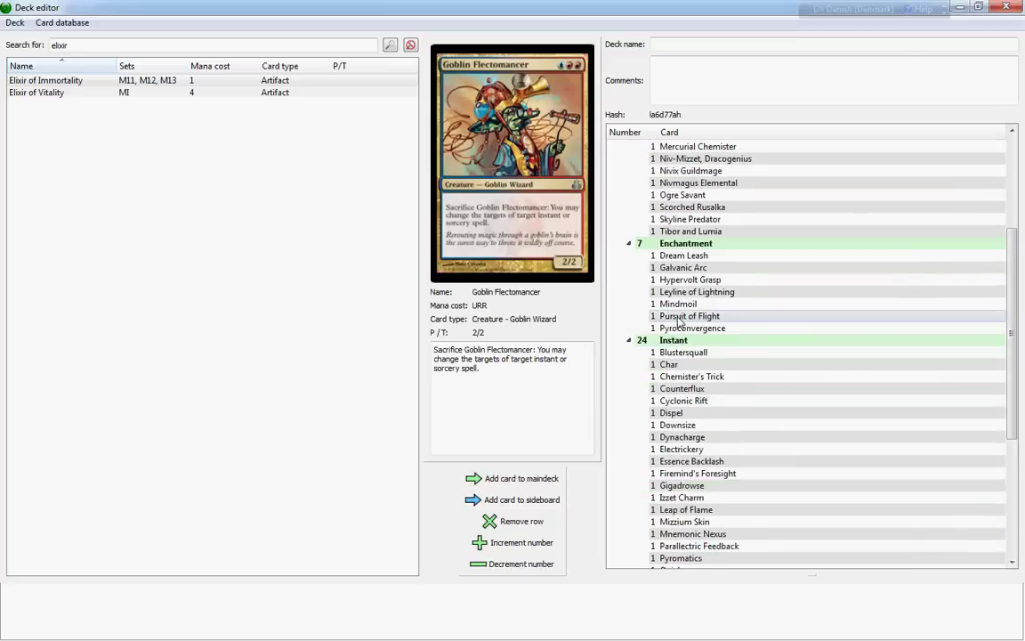
click(678, 437)
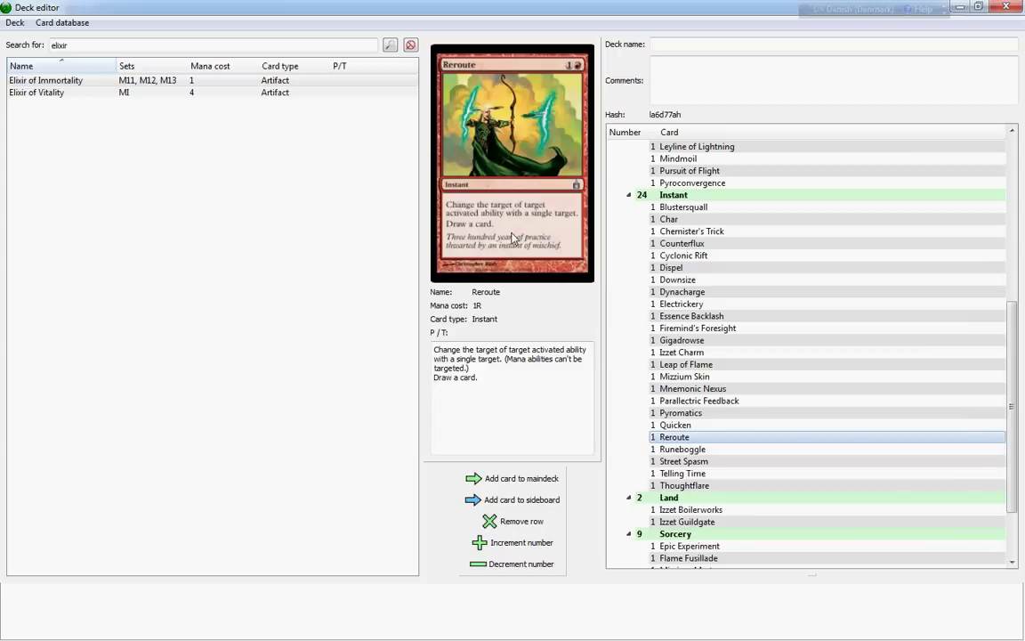
Read the remaining maindeck instants Runeboggle, Street Spasm, Telling Time and Thoughtflare
click(682, 450)
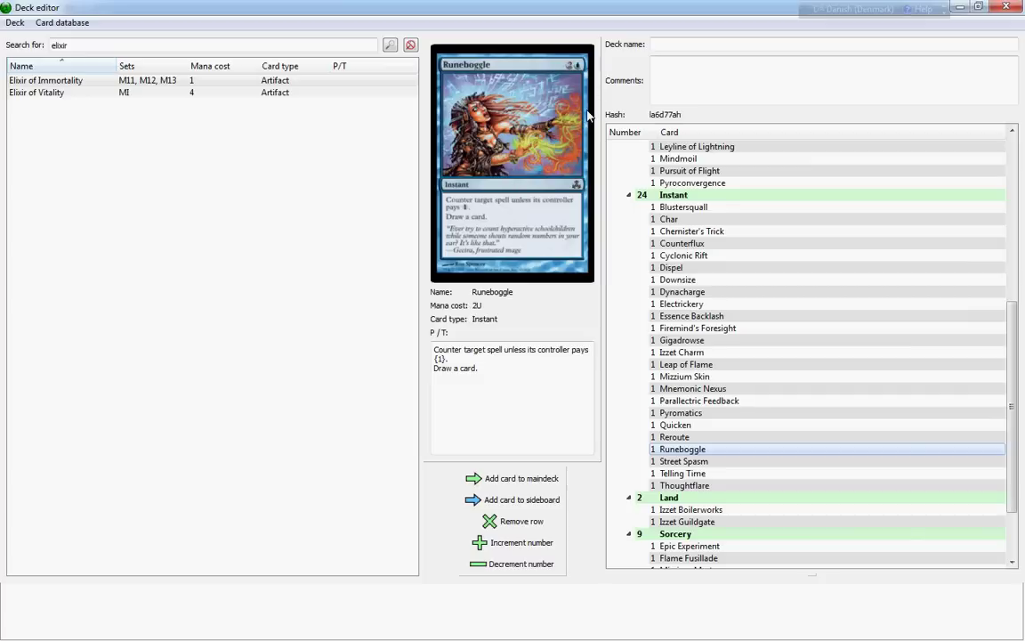
scroll(659, 401, down, 2)
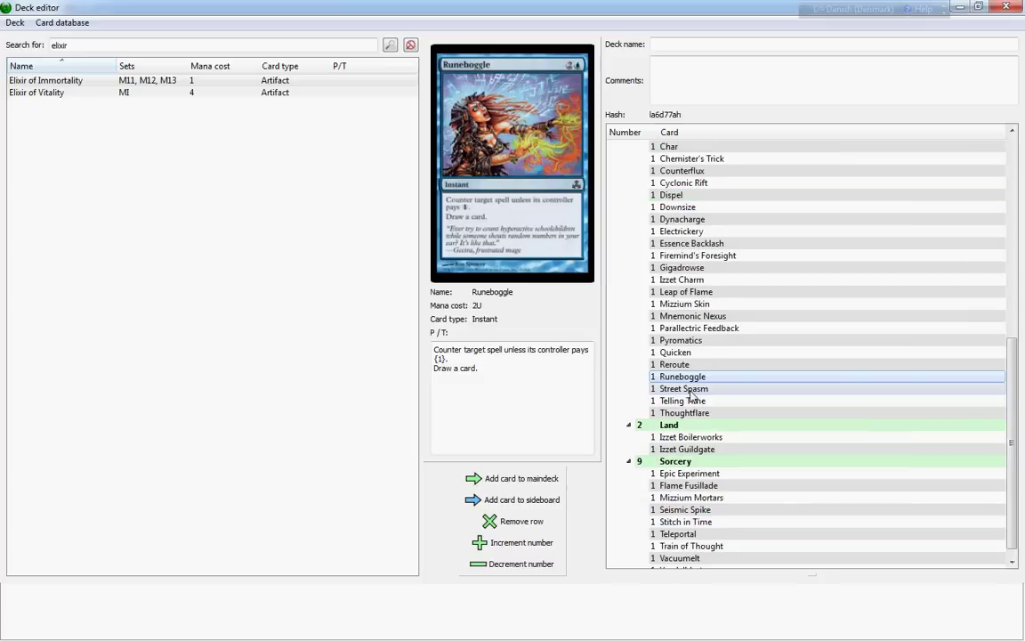
scroll(690, 395, down, 1)
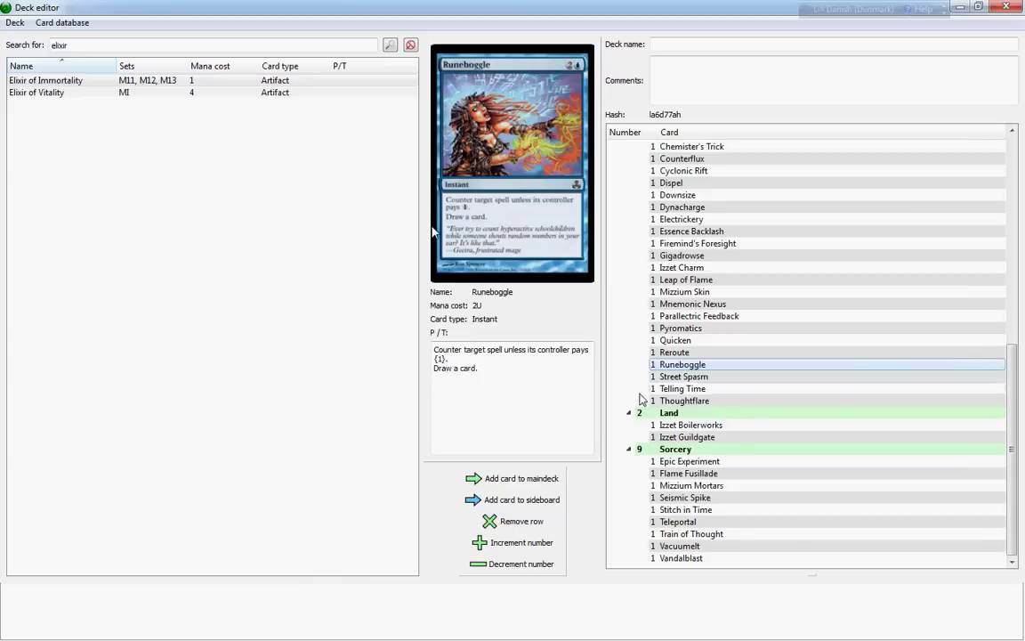
click(683, 377)
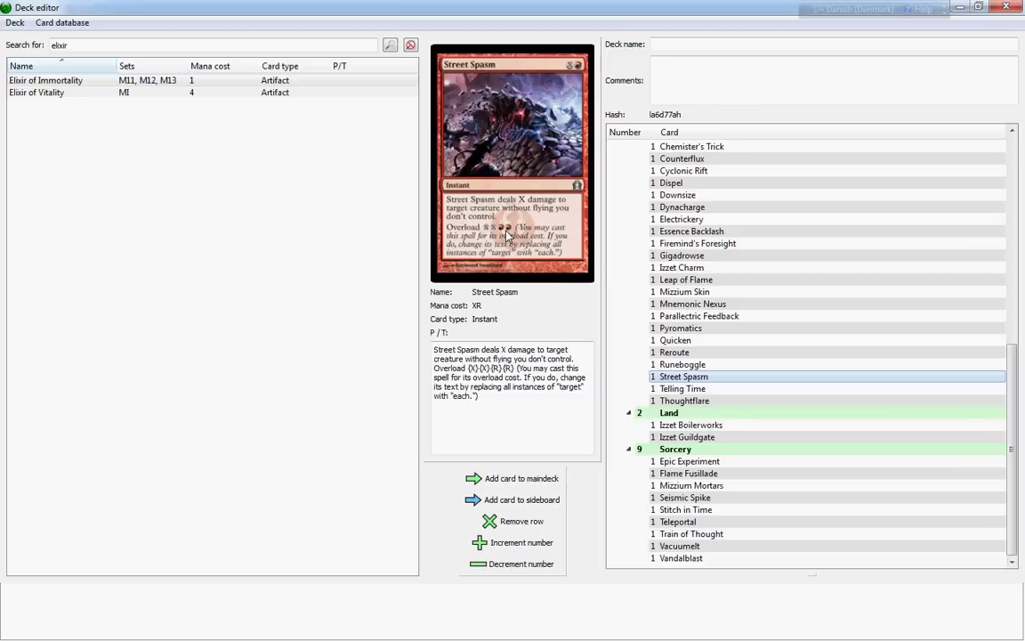
click(715, 393)
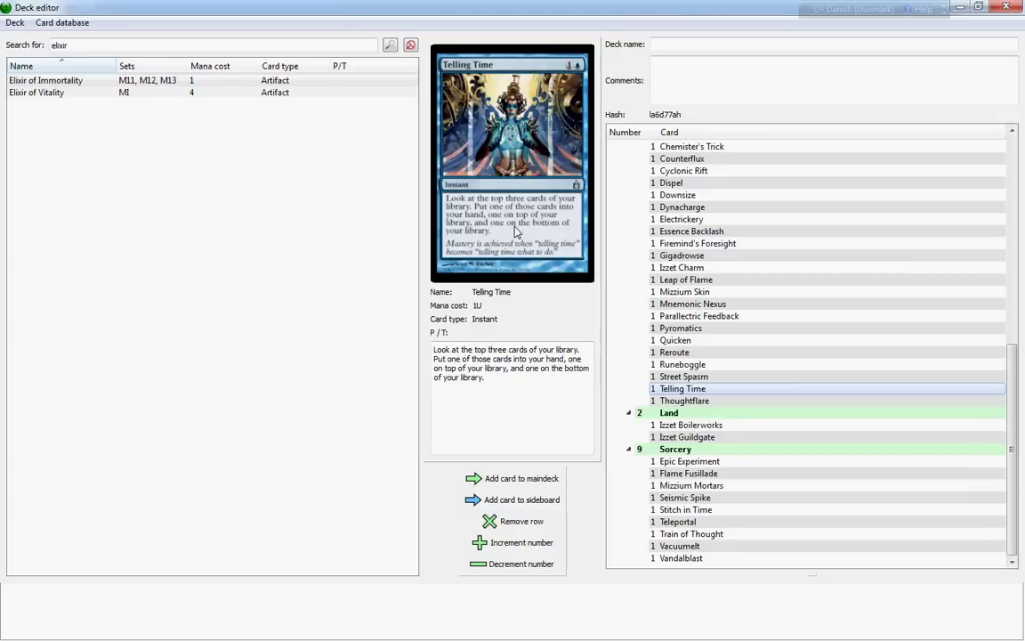
click(696, 402)
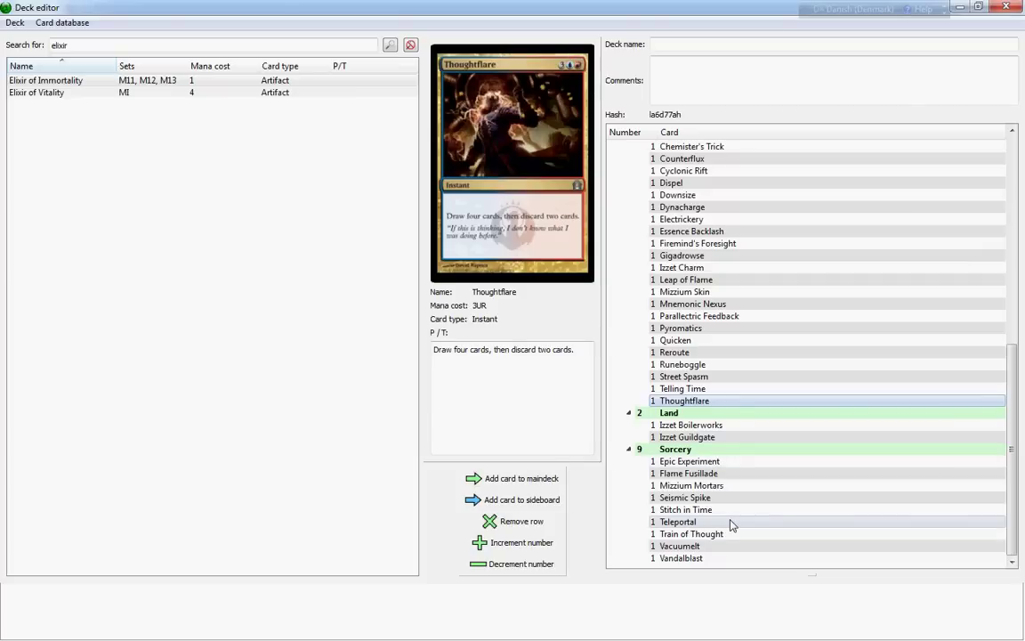
Read the maindeck sorceries Epic Experiment, Flame Fusillade, Mizzium Mortars, Seismic Spike and Stitch in Time
click(674, 463)
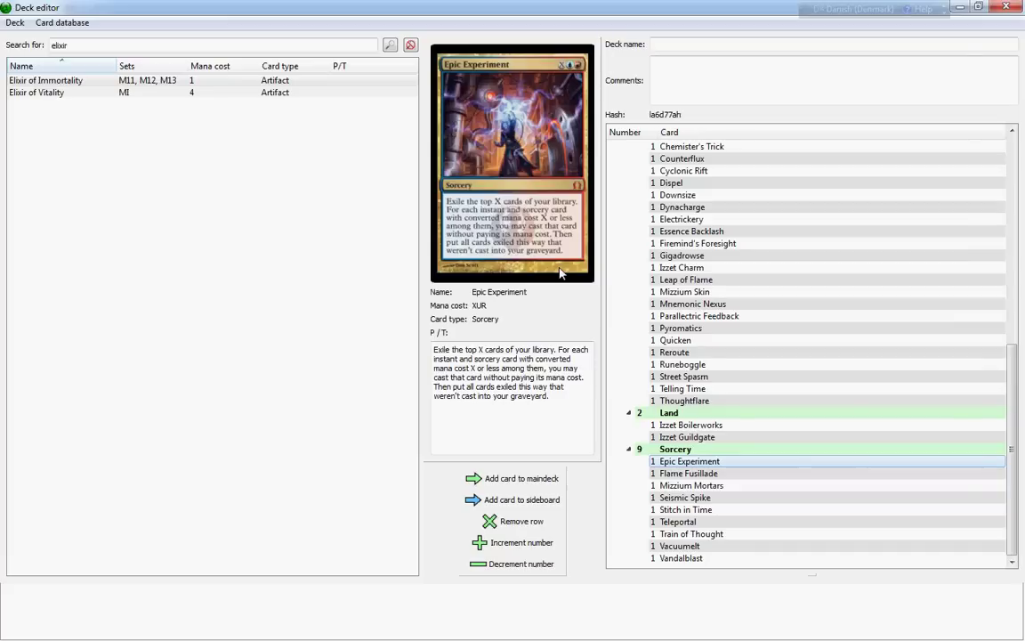
key(Down)
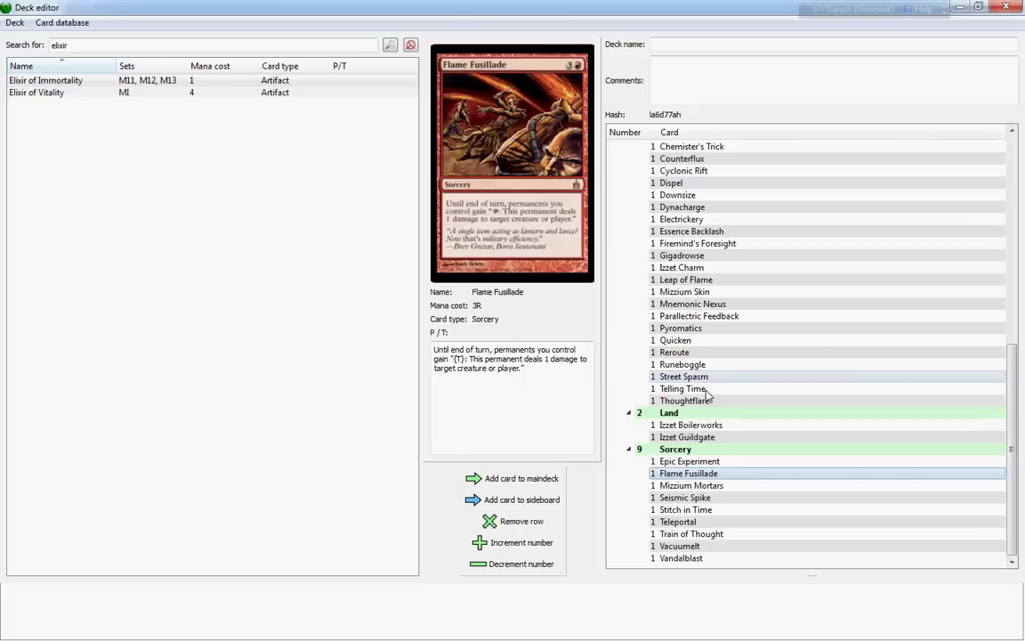
click(717, 486)
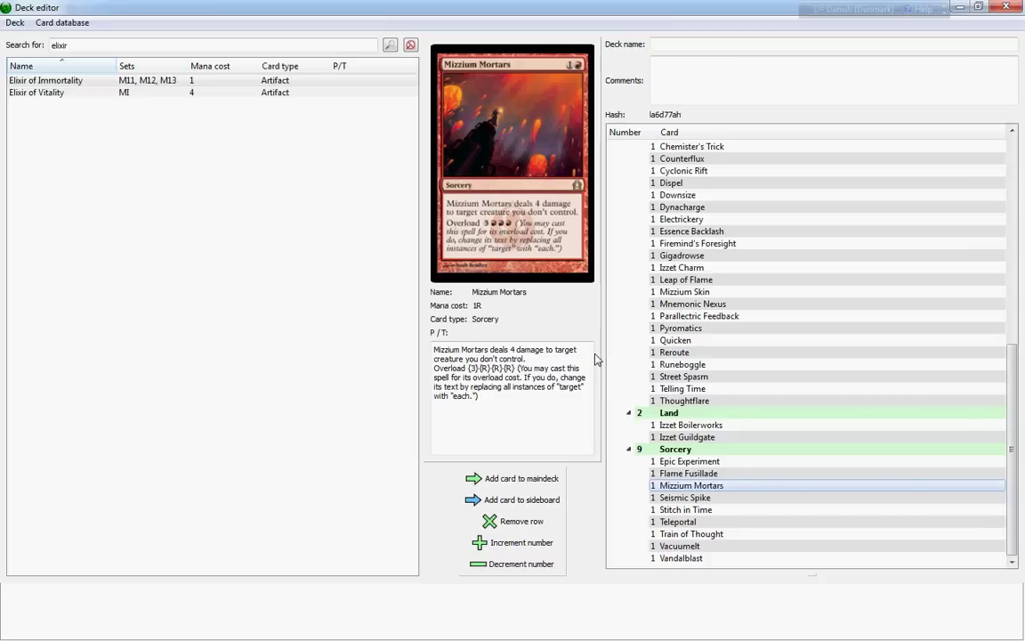
key(Down)
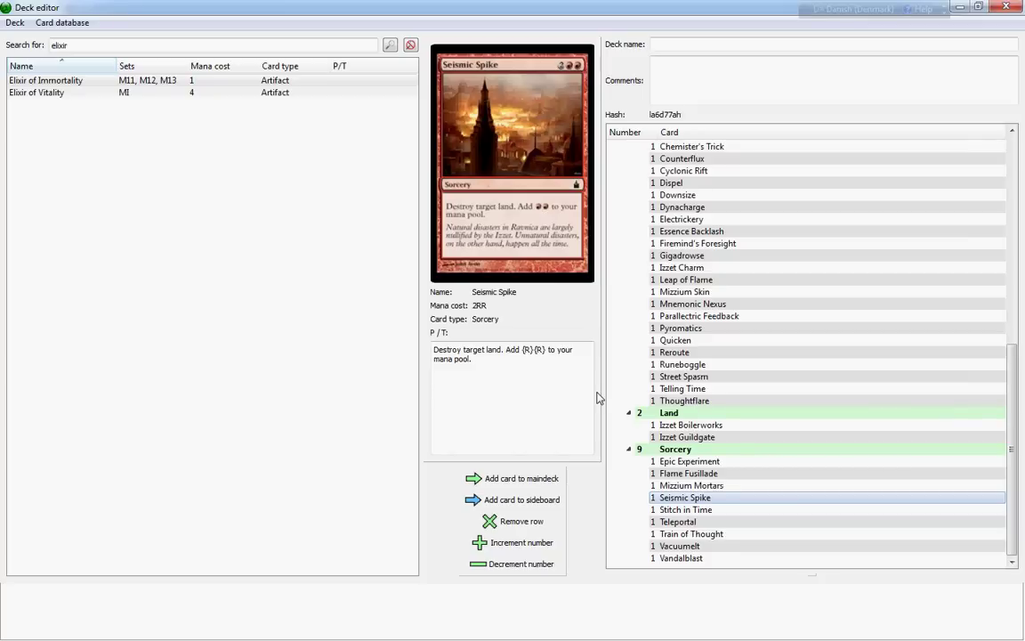
key(Down)
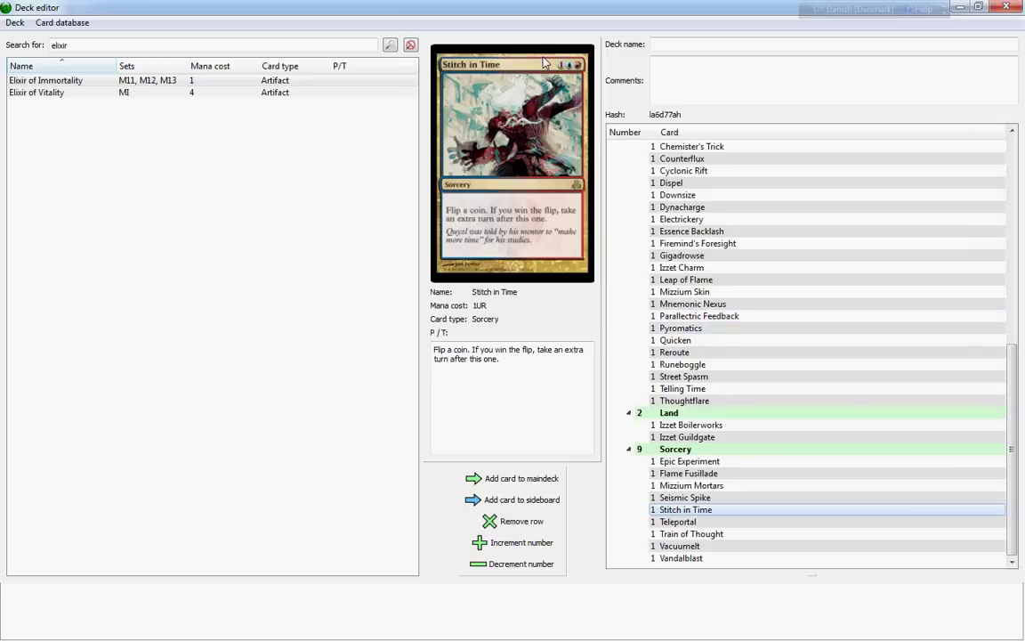
Review Blistercoil Weird, Guttersnipe and Pyroconvergence for their spell-cast triggers, and return to Stitch in Time
scroll(684, 321, up, 11)
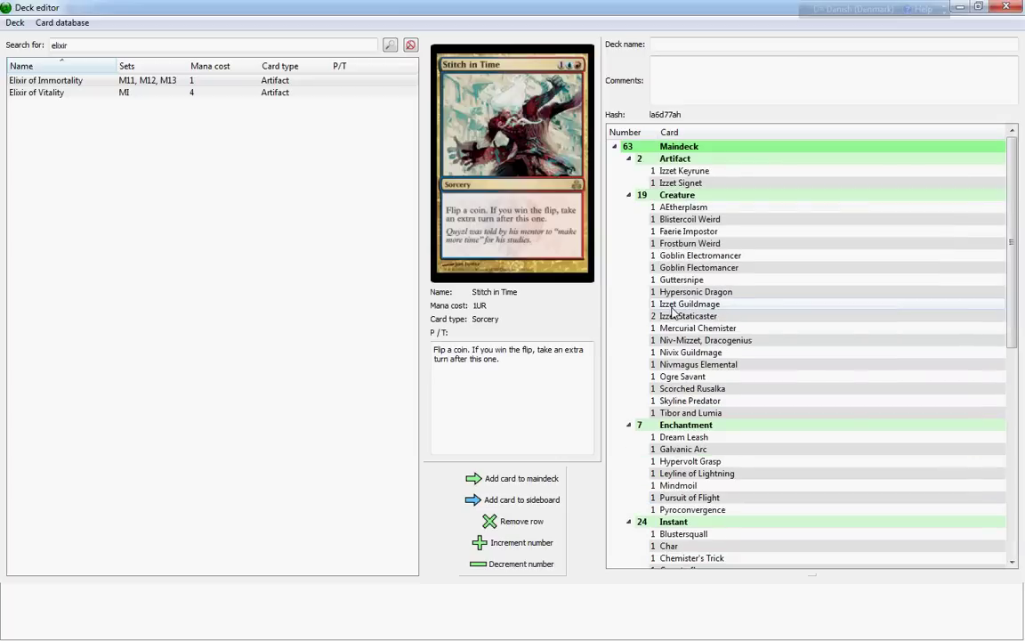
click(690, 221)
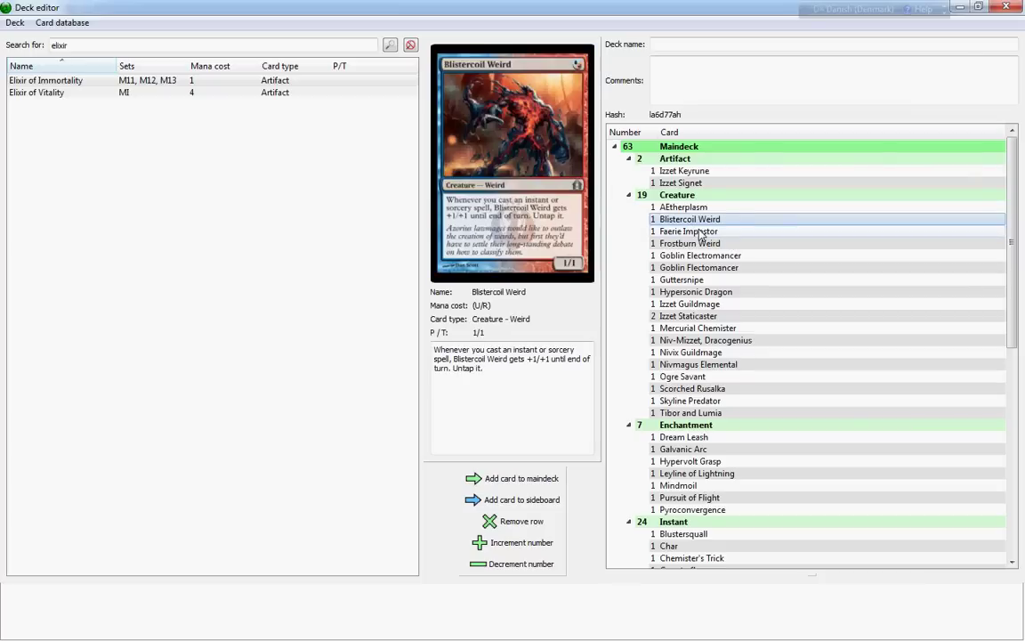
click(690, 281)
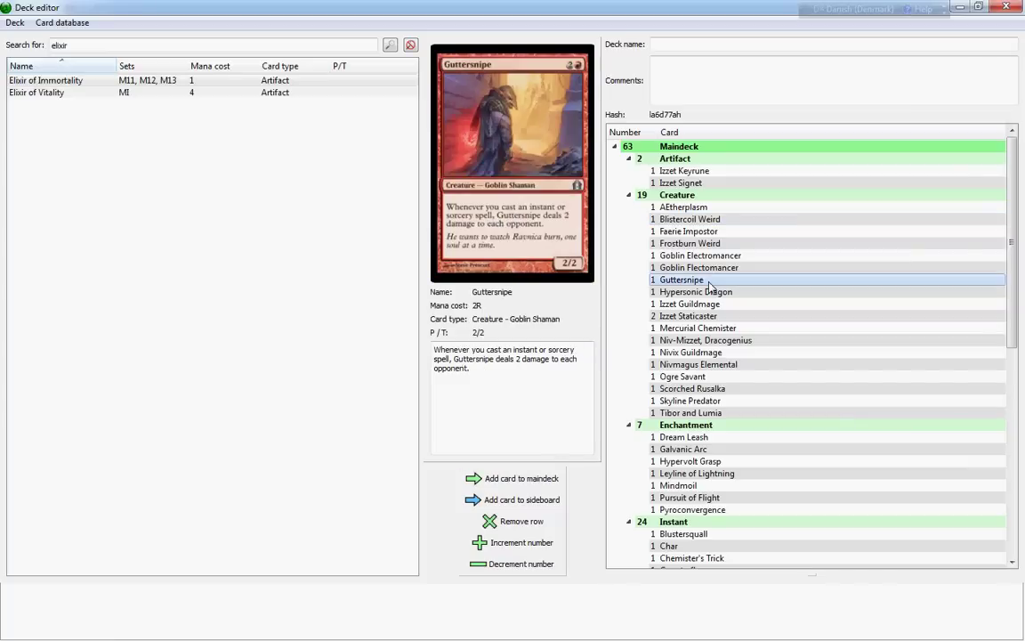
scroll(749, 303, down, 4)
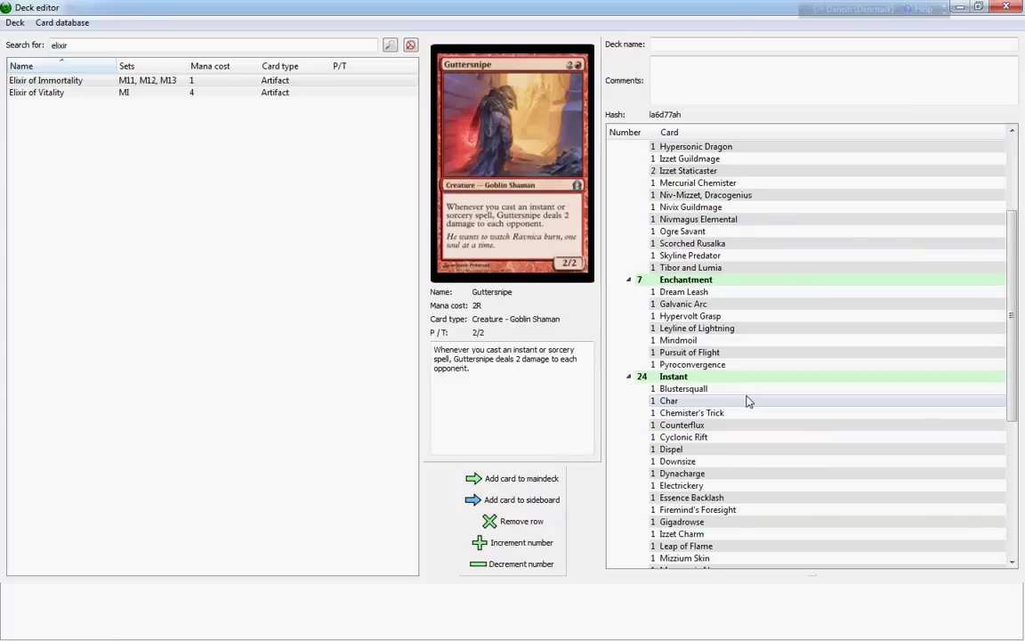
click(712, 365)
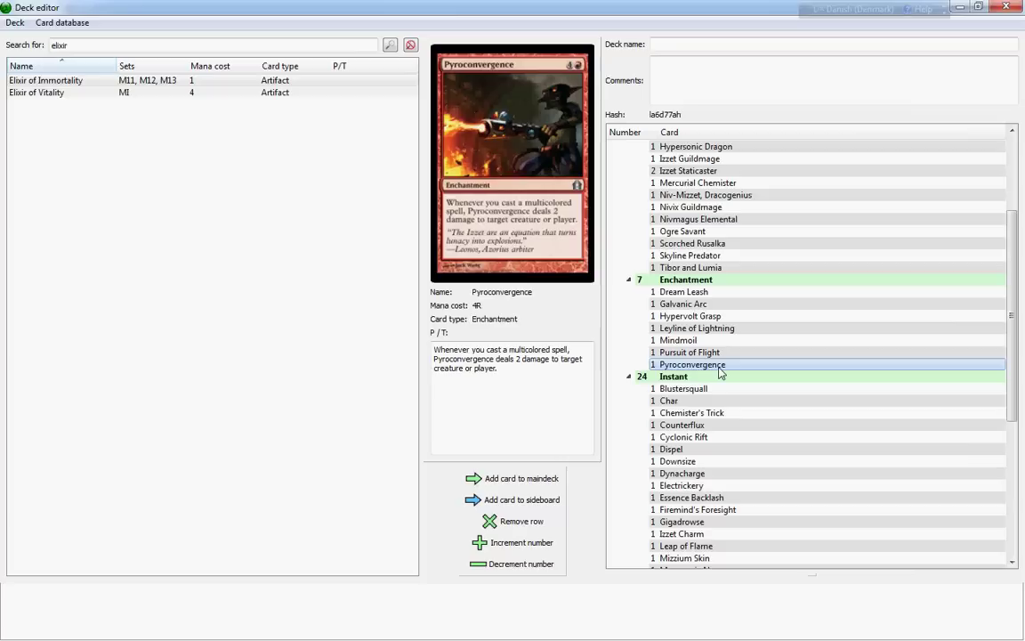
scroll(719, 367, down, 7)
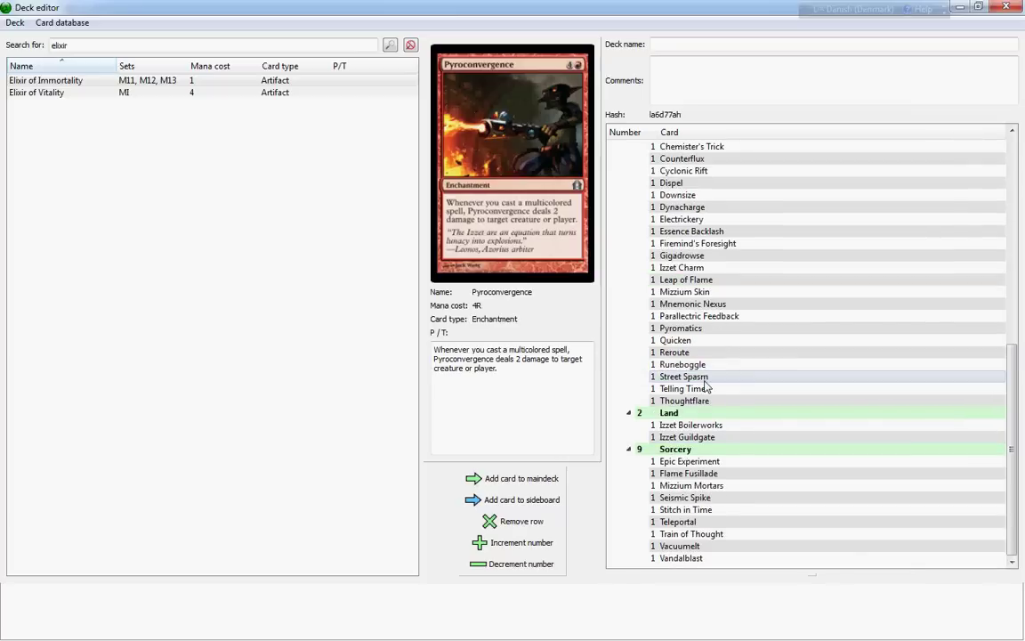
click(694, 510)
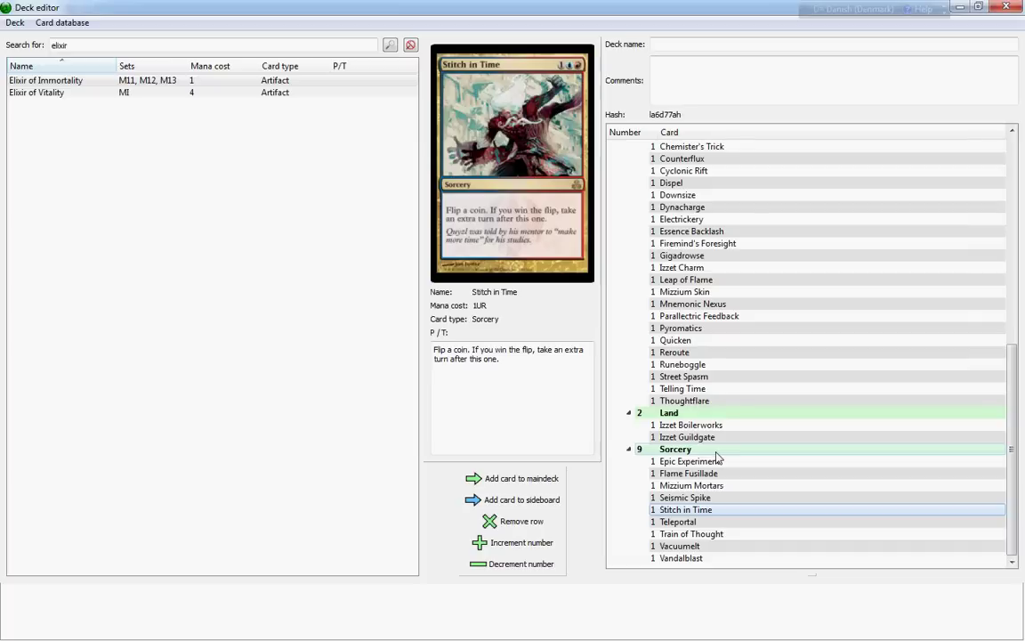
Read the sorcery Teleportal, and search the card database for "fog ba" to view Fog Bank
click(698, 525)
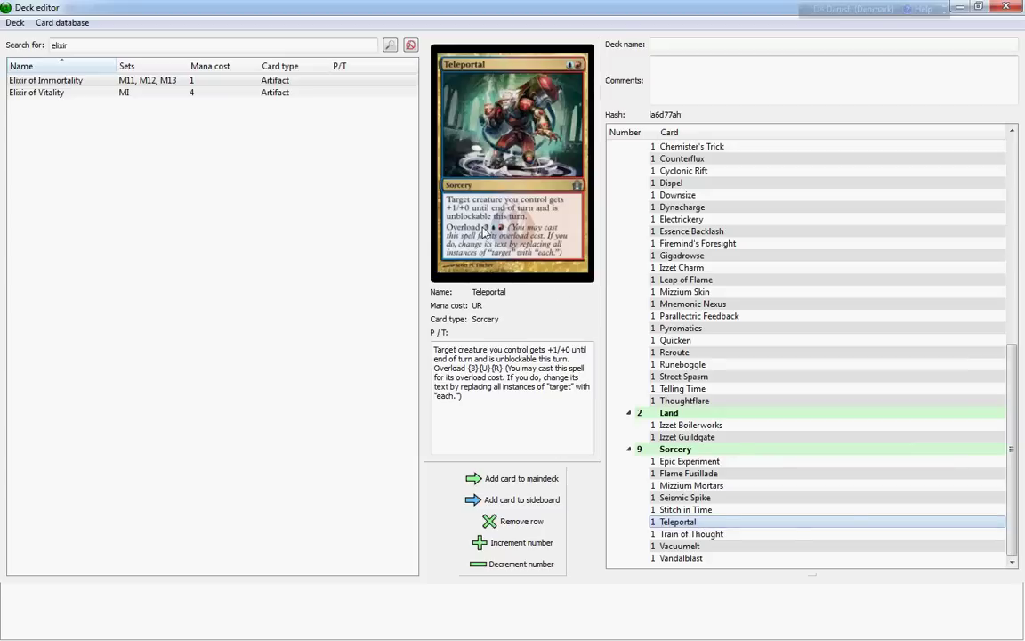
scroll(714, 276, up, 6)
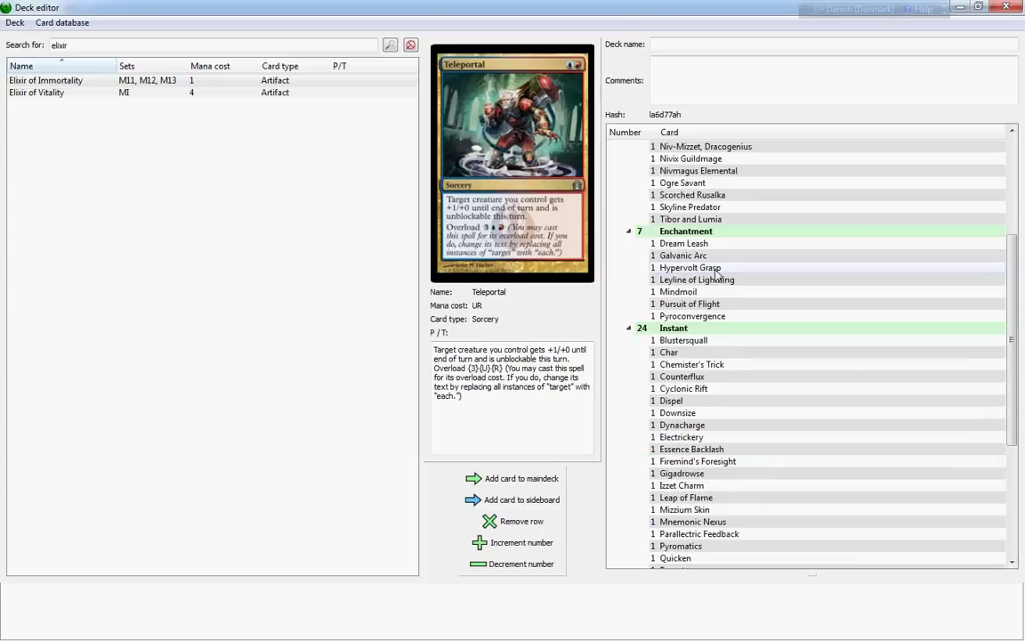
scroll(718, 274, up, 5)
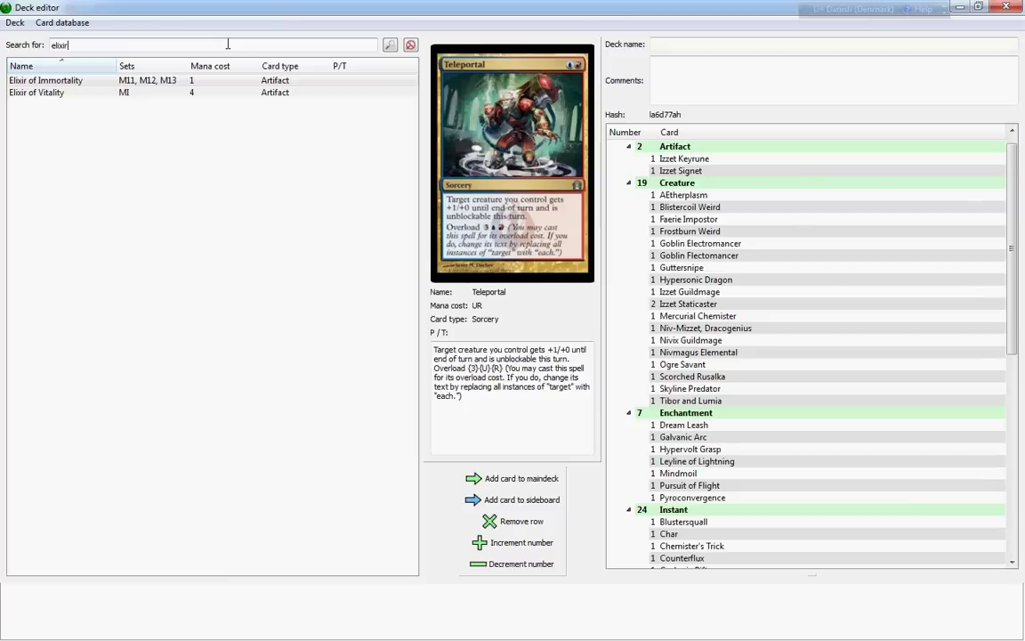
drag(224, 44, 3, 34)
text(fog ba)
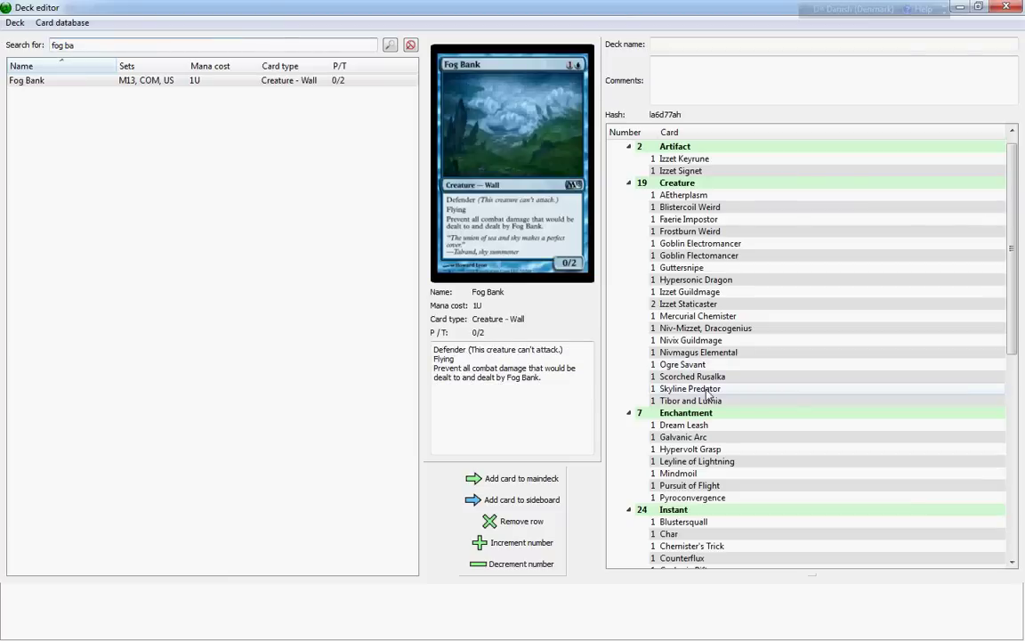
scroll(711, 365, up, 1)
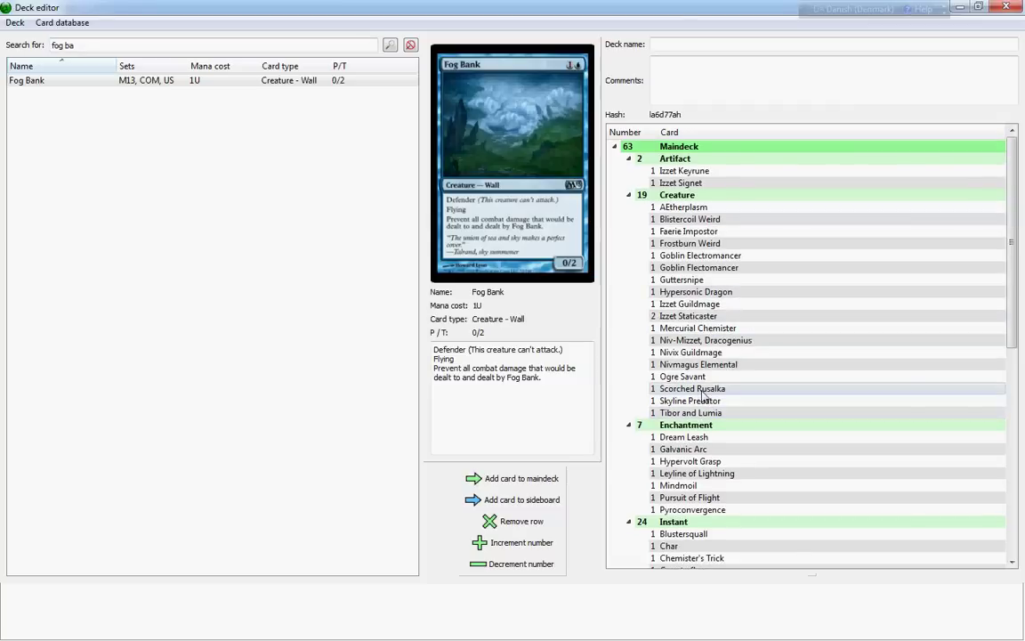
Search the card database for "spell" and read Spellbound Dragon
click(19, 45)
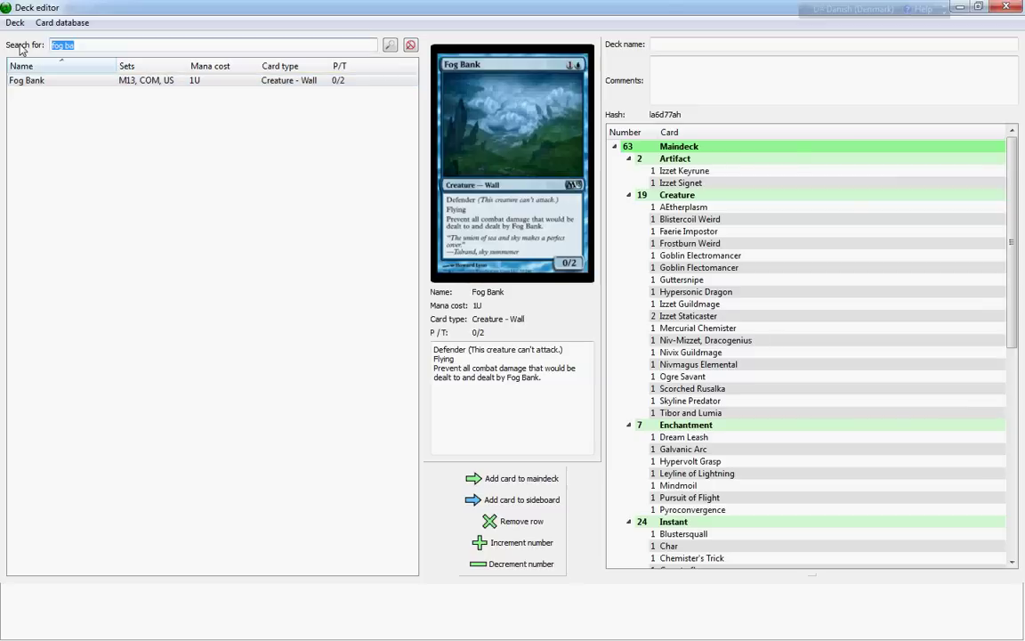
text(spell)
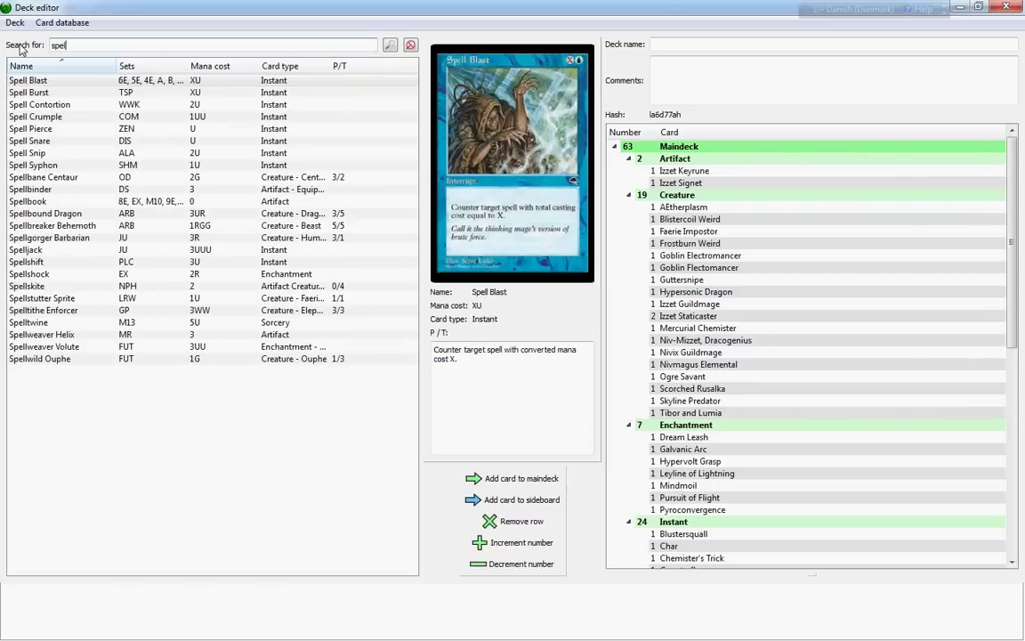
click(54, 213)
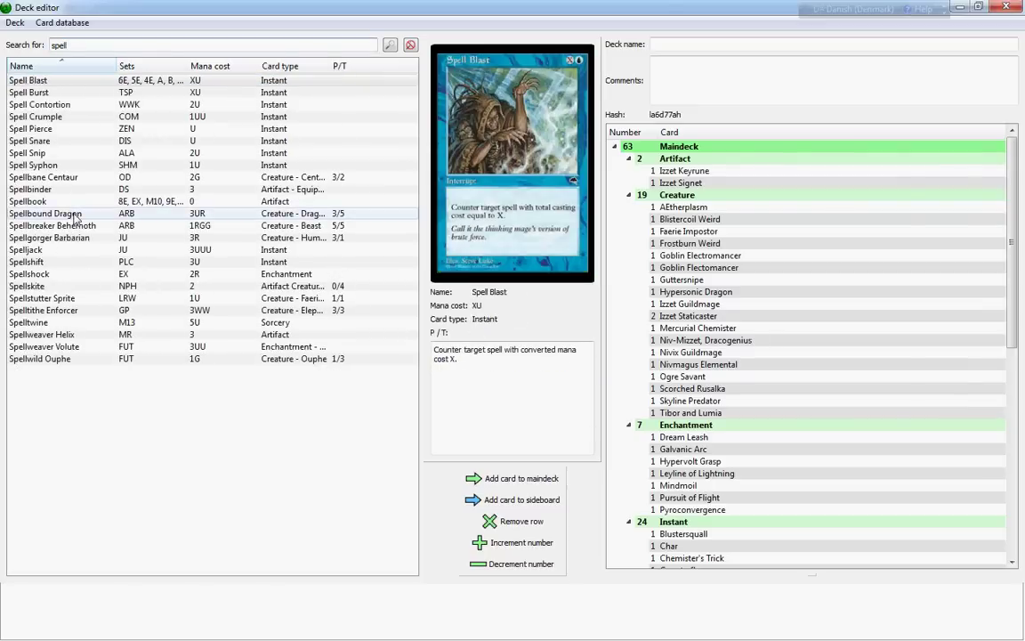
Reread the sorcery Teleportal and read Train of Thought in the maindeck
scroll(787, 525, down, 5)
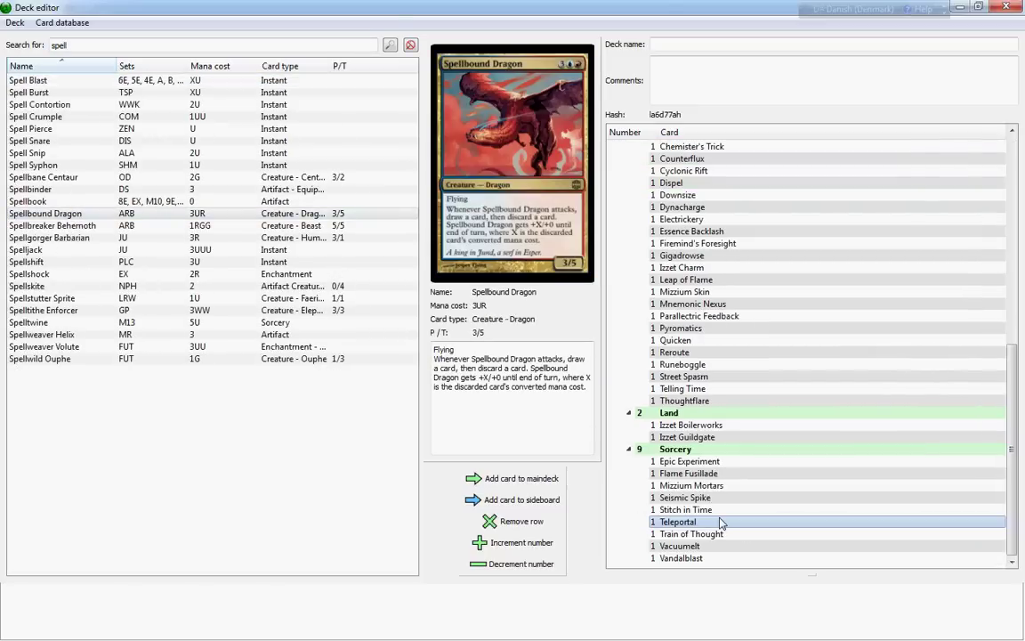
click(717, 522)
click(692, 535)
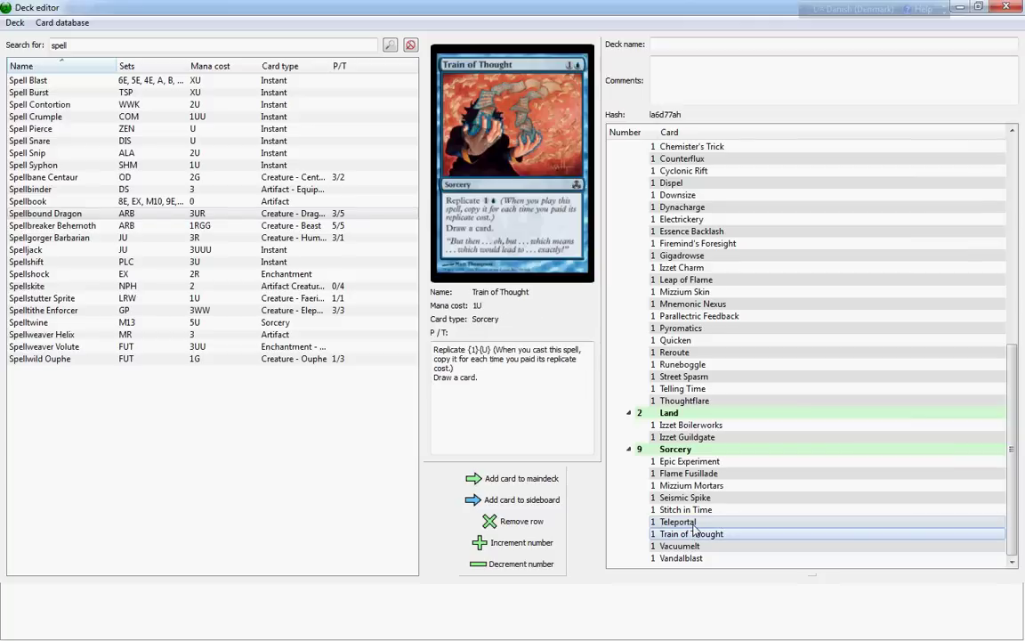
click(693, 523)
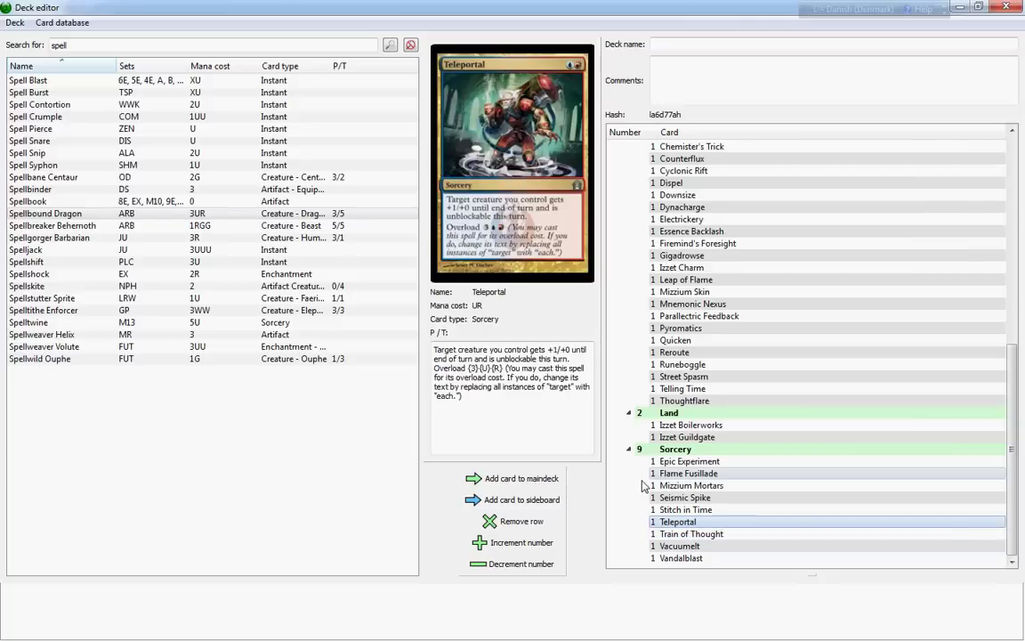
click(691, 535)
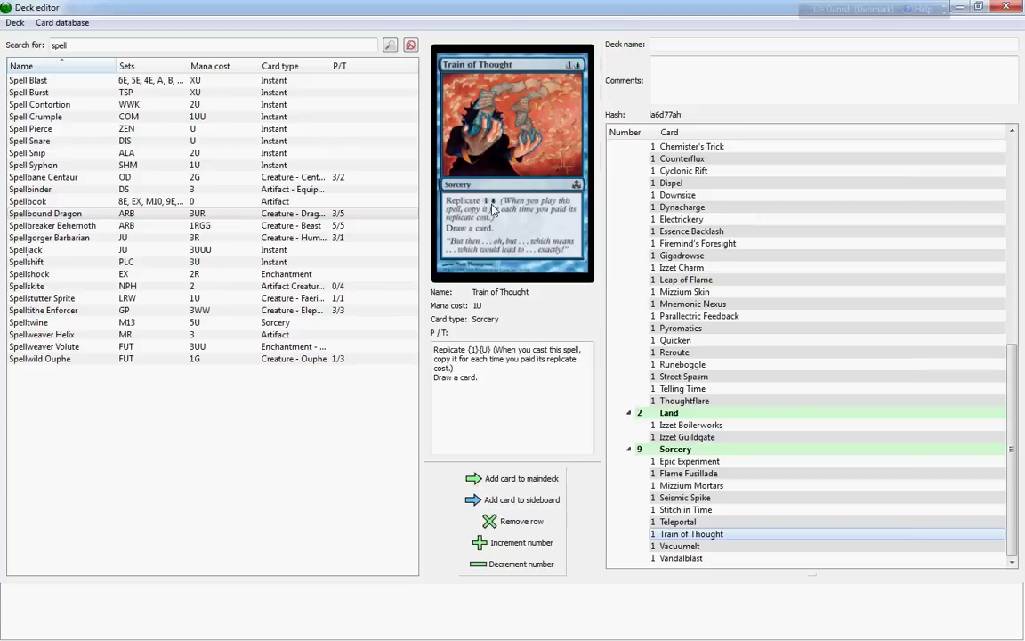
Read the sorcery Vacuumelt, comparing it with Train of Thought and the instant Cyclonic Rift
key(Down)
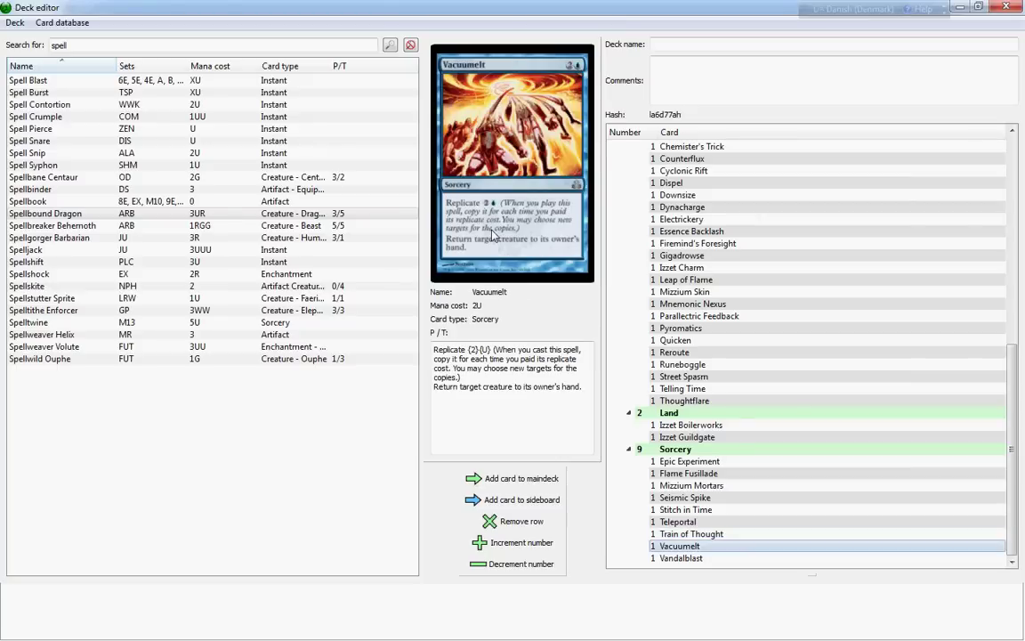
key(Up)
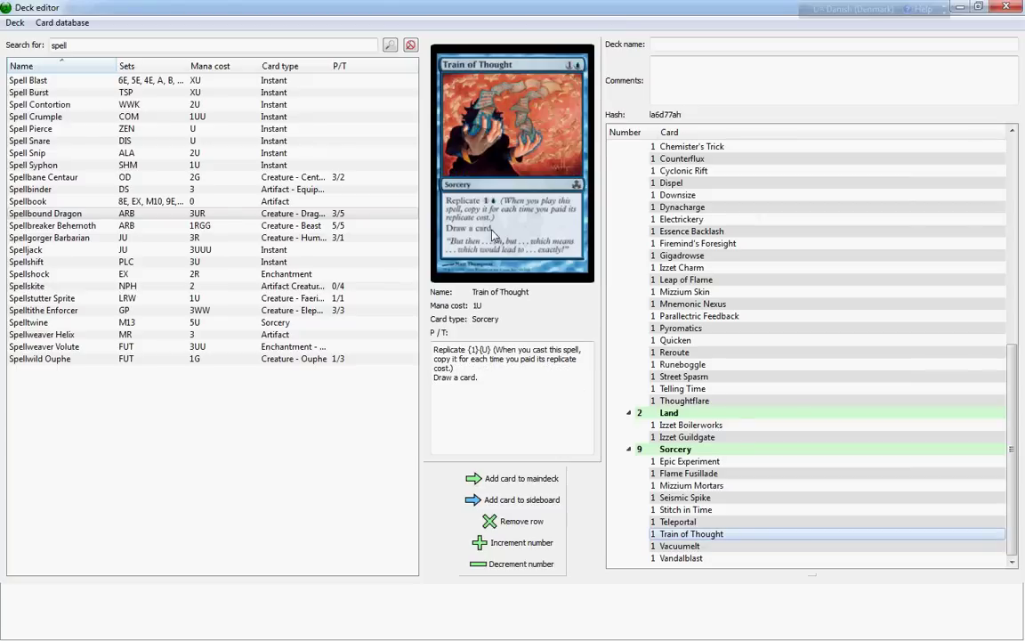
key(Down)
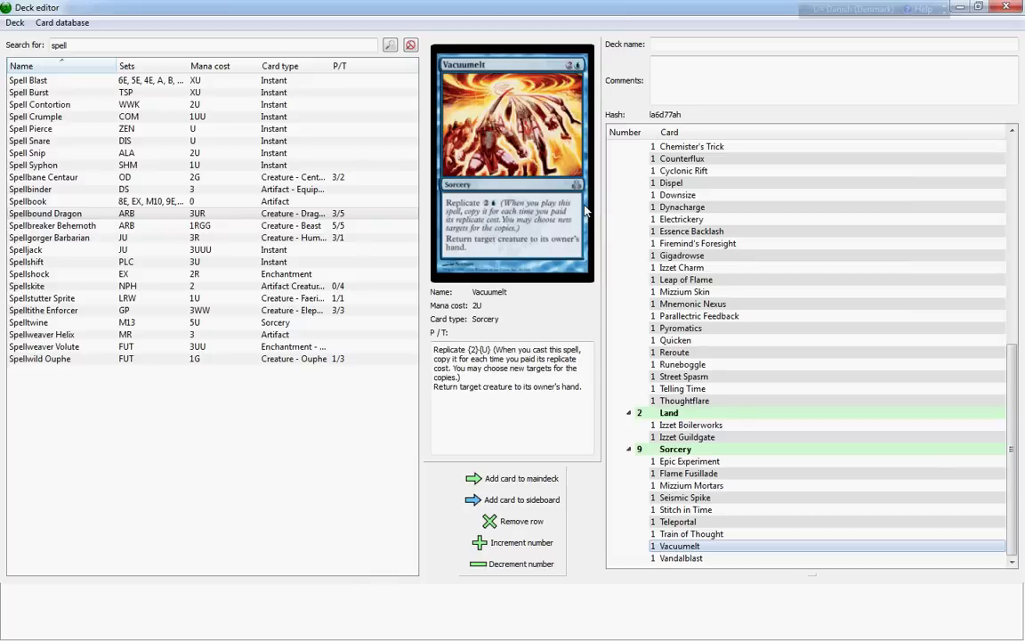
click(702, 172)
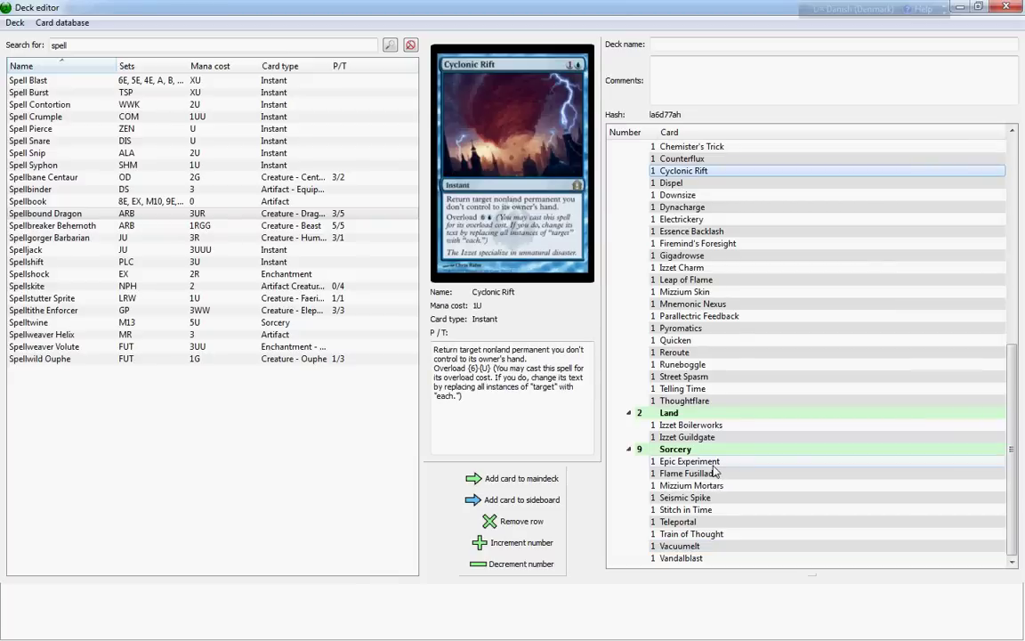
click(710, 546)
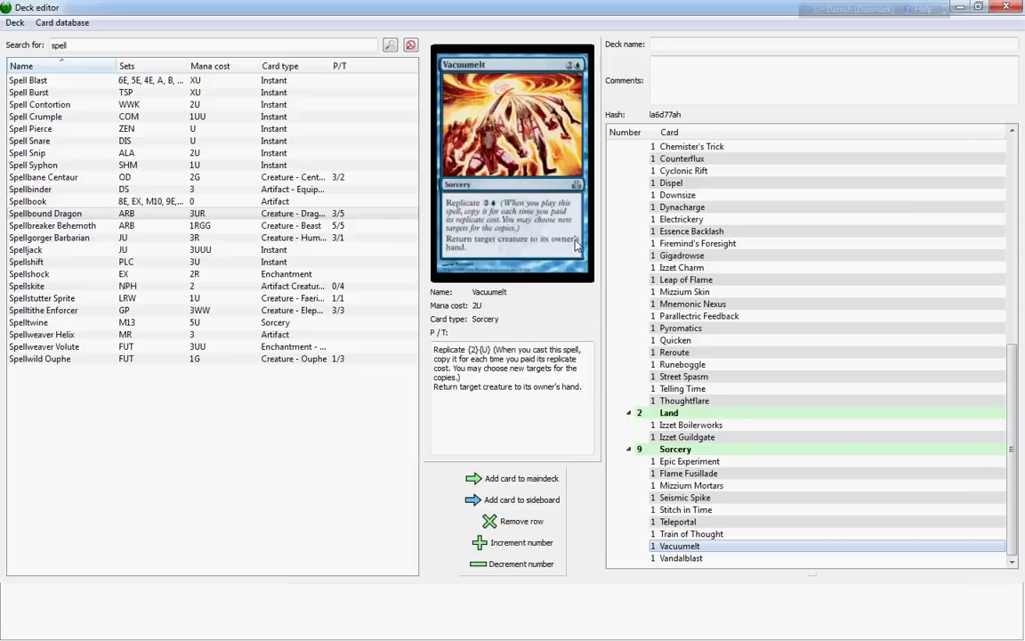
Read the sorcery Vandalblast and the lands Izzet Boilerworks and Izzet Guildgate in the maindeck
click(703, 559)
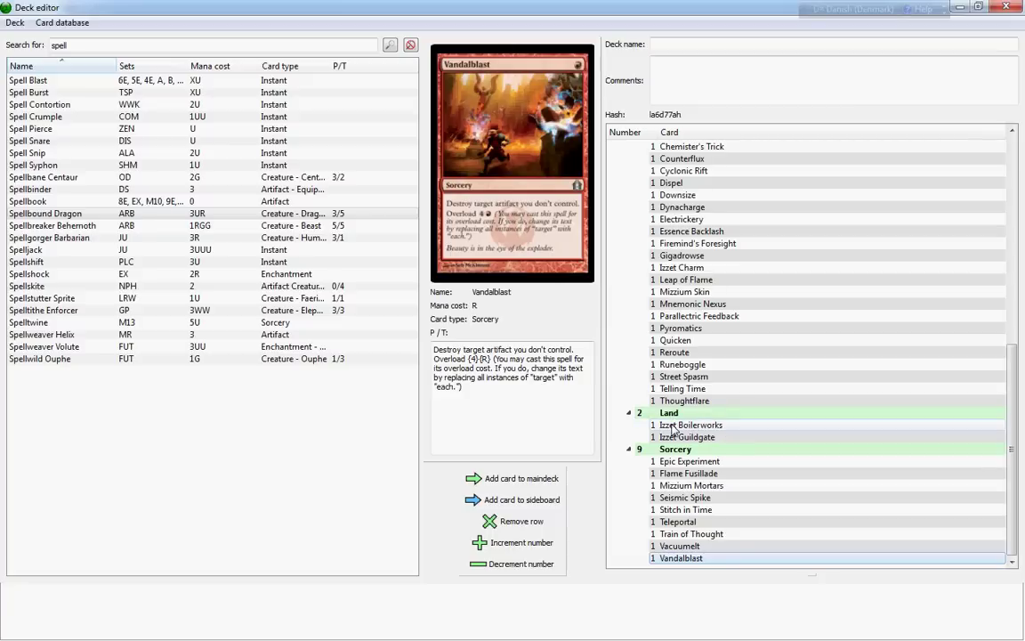
click(704, 428)
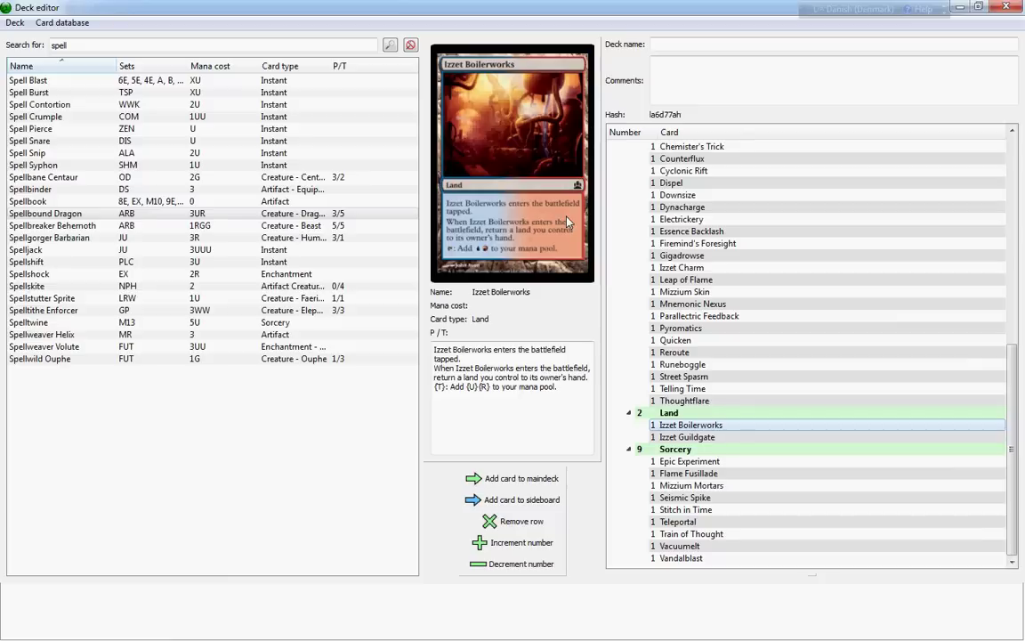
click(687, 437)
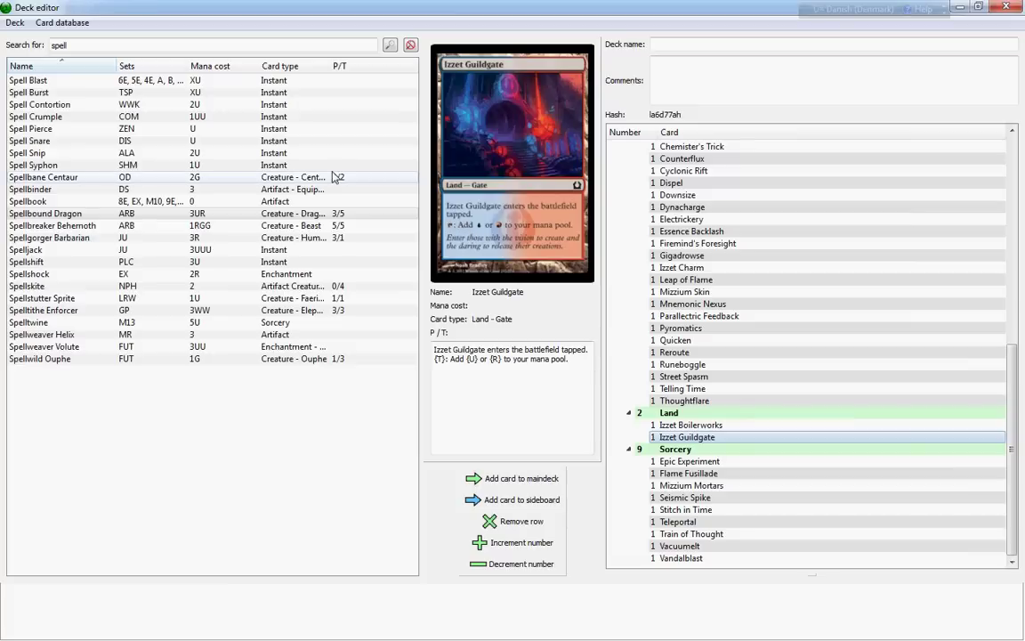
Search the card database for "volcanic island" and compare Volcanic Island with Izzet Guildgate
key(ctrl+f)
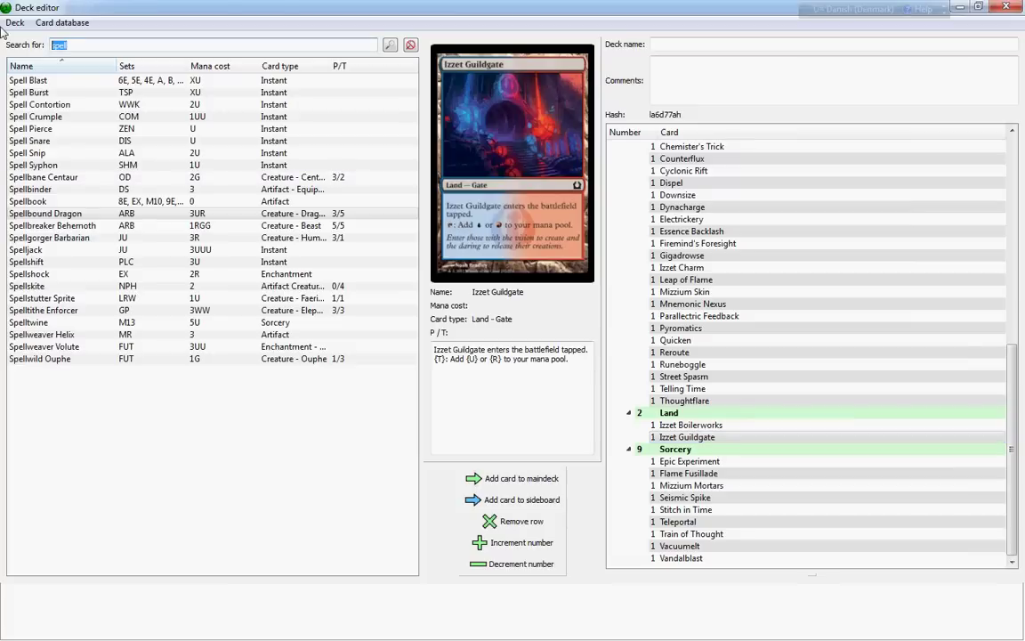
text(volcani)
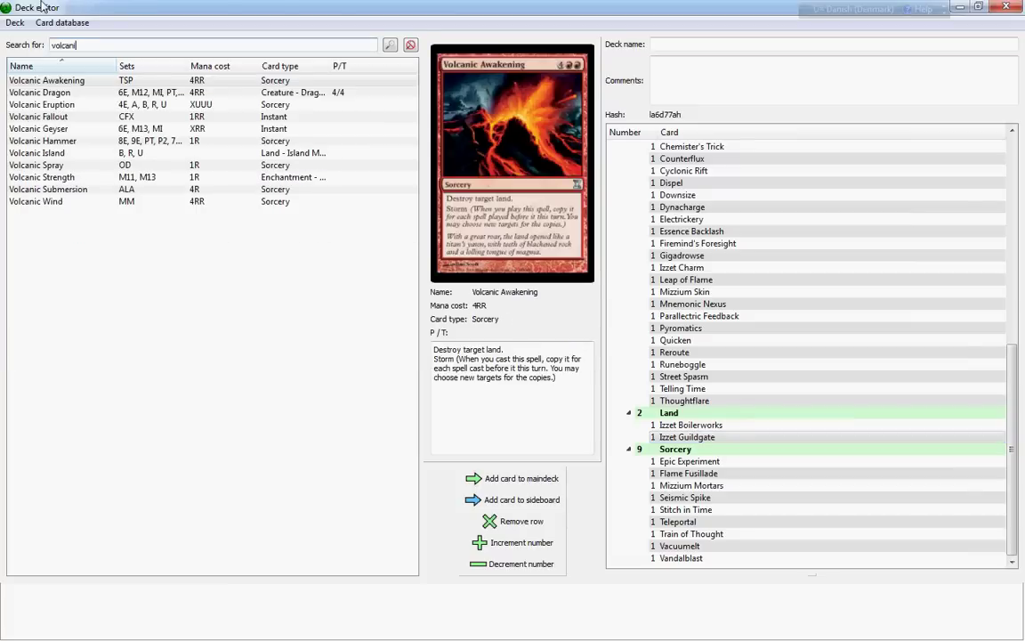
text(c island)
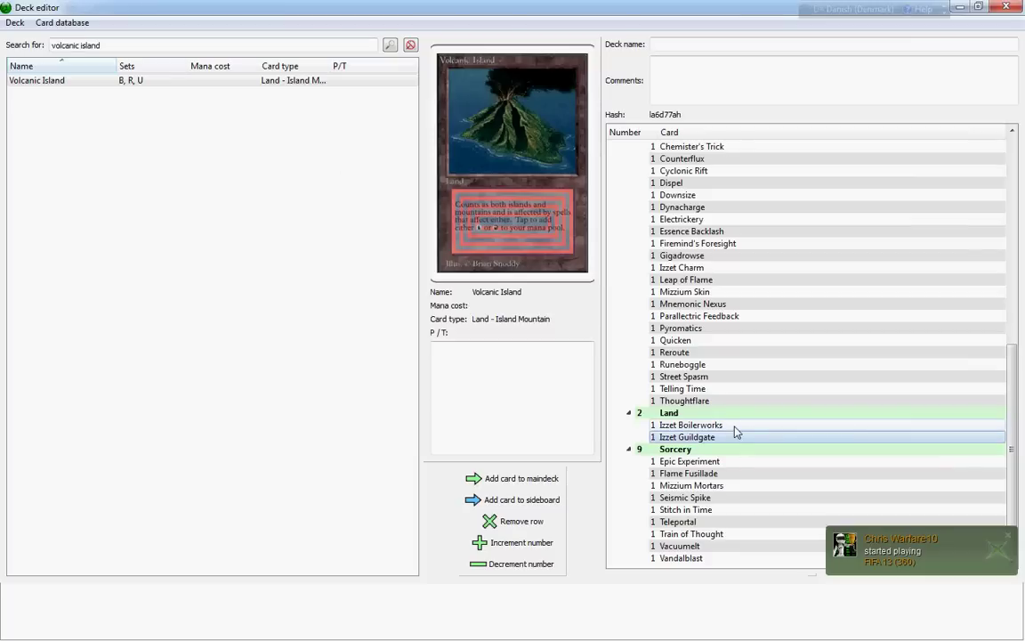
click(712, 437)
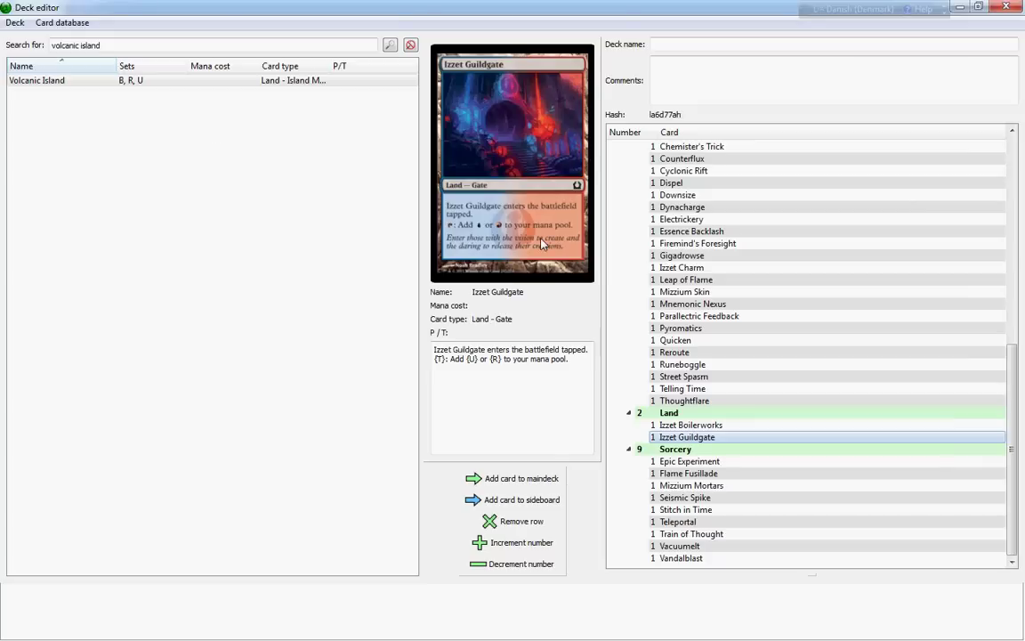
click(71, 81)
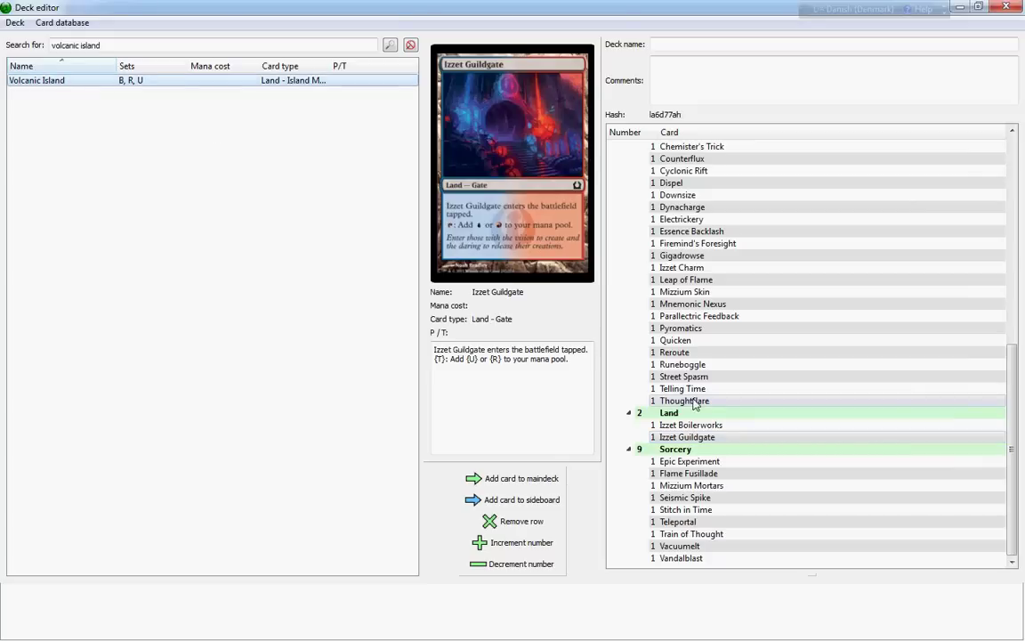
Search the card database for "volcanic" and select Volcanic Island among the matches
click(112, 48)
key(BackSpace)
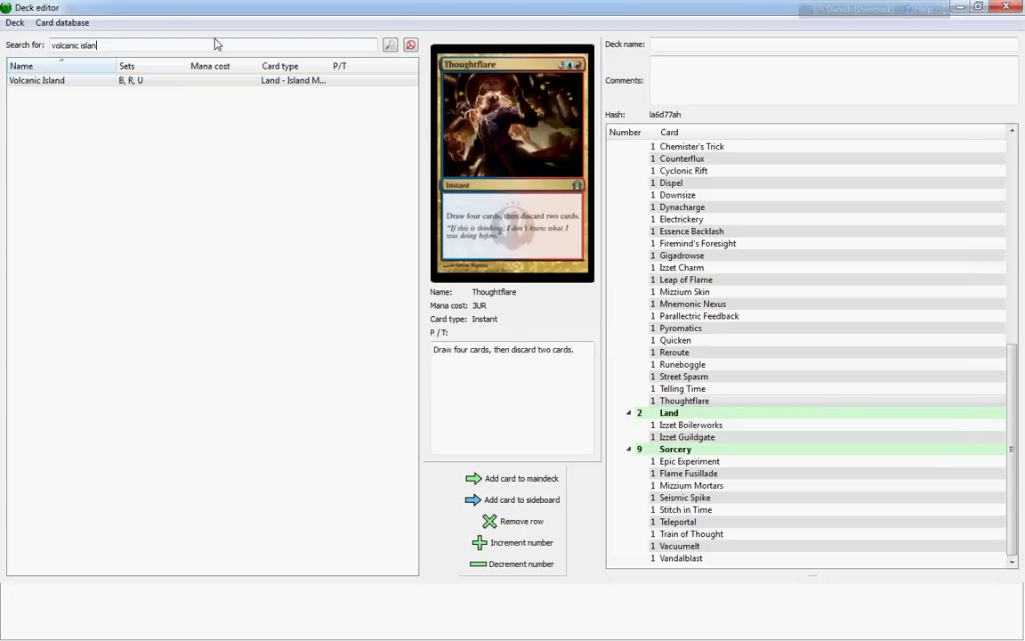
key(BackSpace)
key(BackSpace)
key(BackSpace)
key(BackSpace)
key(BackSpace)
key(BackSpace)
key(BackSpace)
key(BackSpace)
key(BackSpace)
key(BackSpace)
key(BackSpace)
key(BackSpace)
key(BackSpace)
key(BackSpace)
text(volca n)
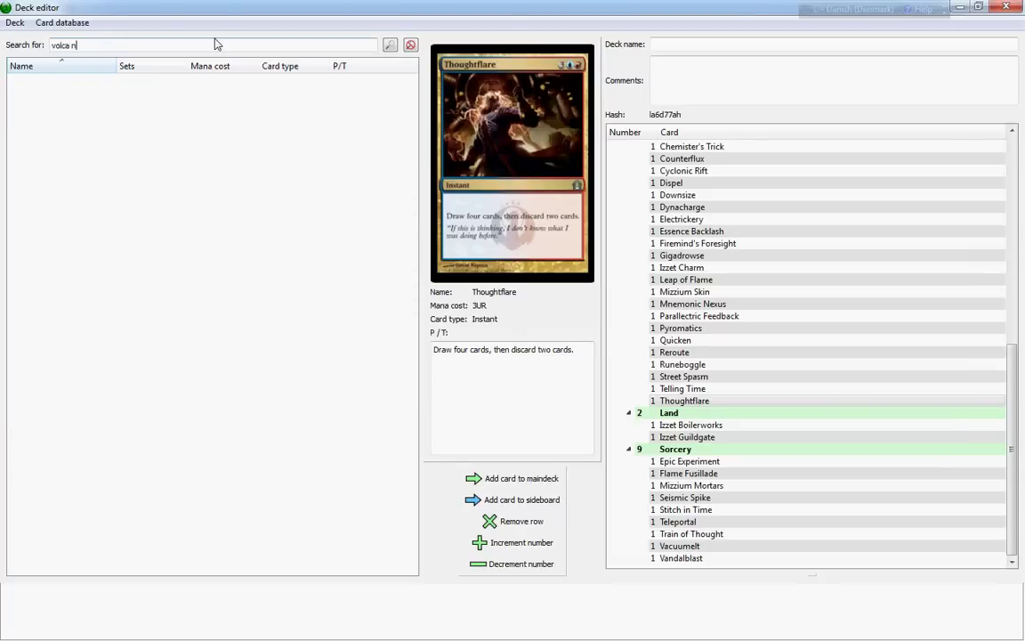
key(BackSpace)
key(BackSpace)
text(nic)
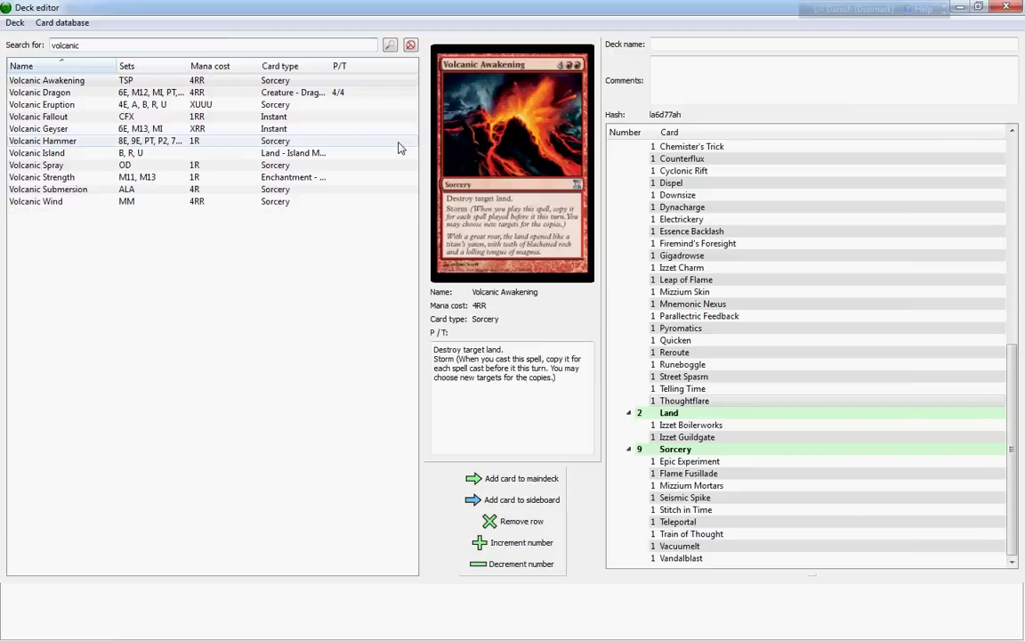
click(90, 154)
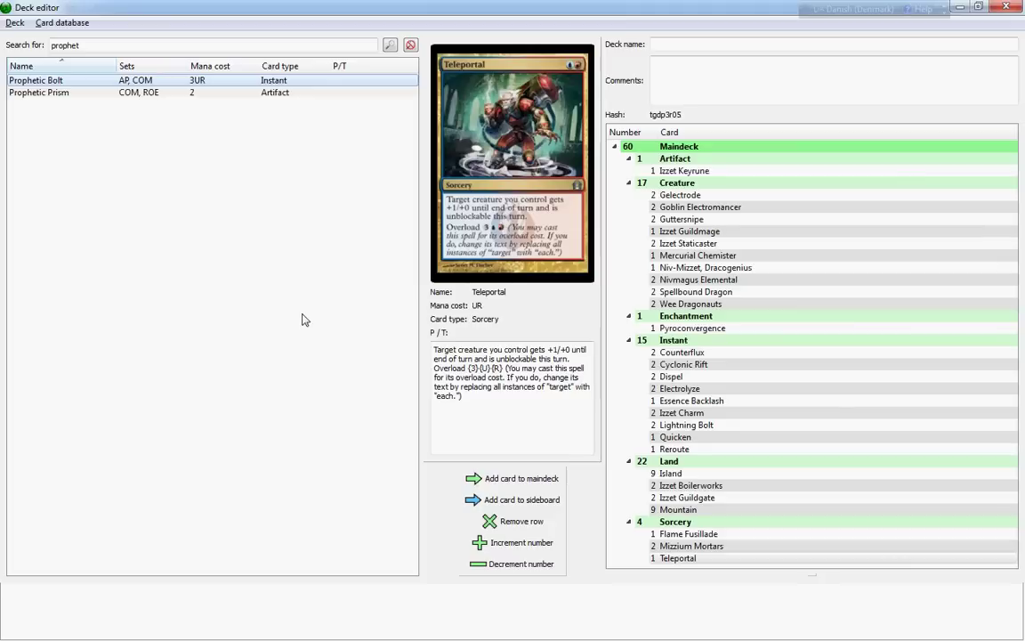
Review Izzet Keyrune, Gelectrode, Goblin Electromancer and Guttersnipe in the 60-card maindeck
key(Tab)
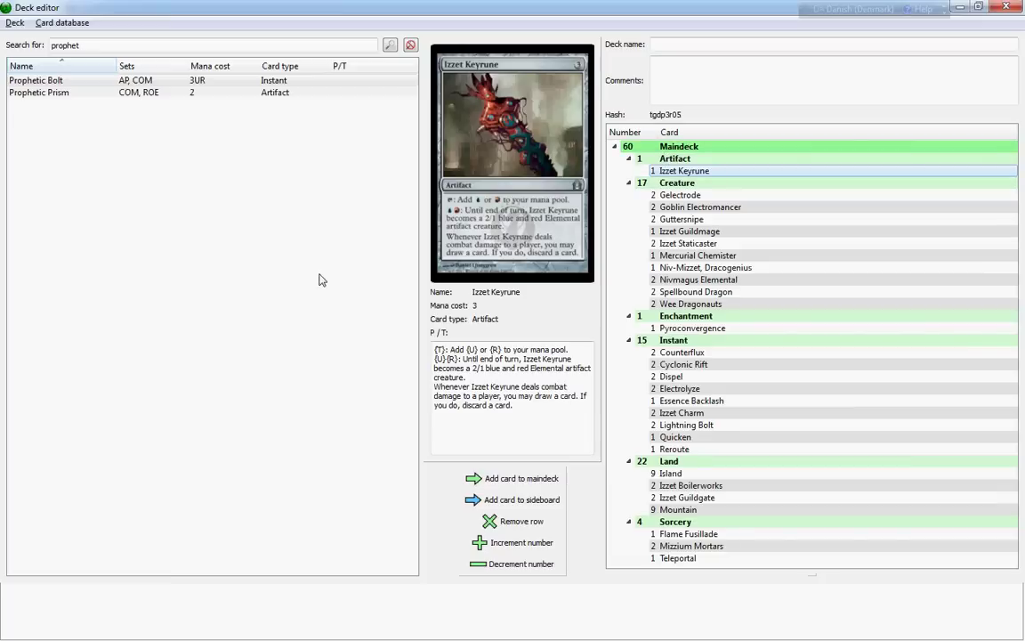
click(701, 194)
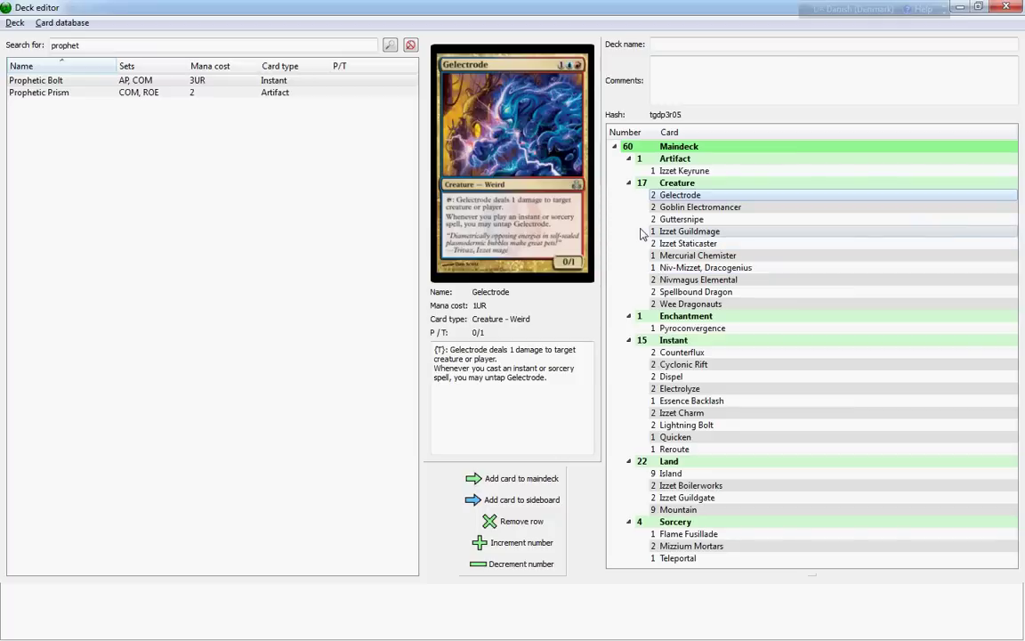
click(675, 207)
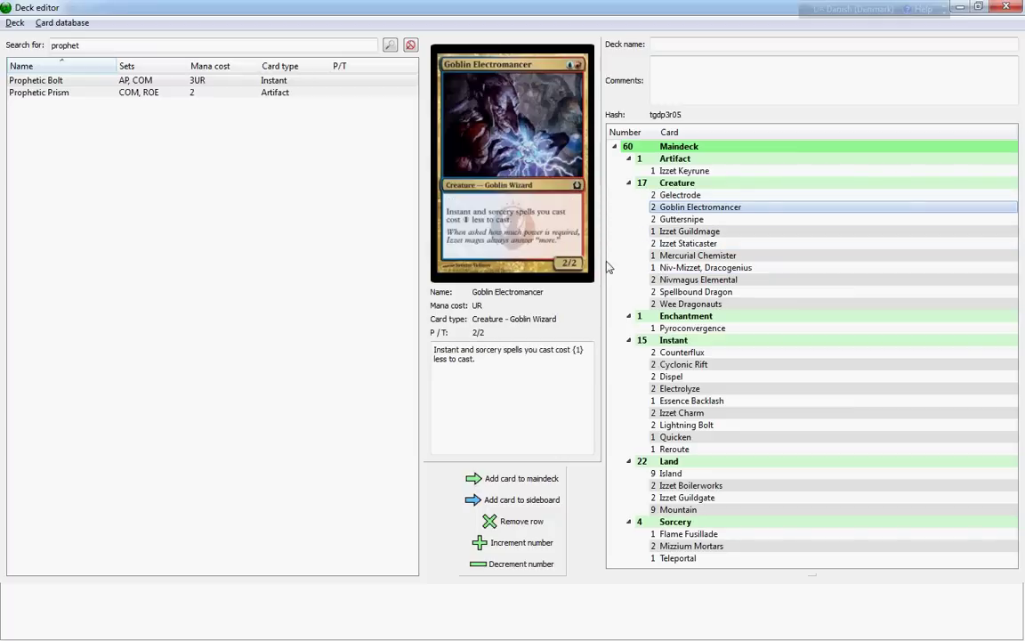
click(683, 220)
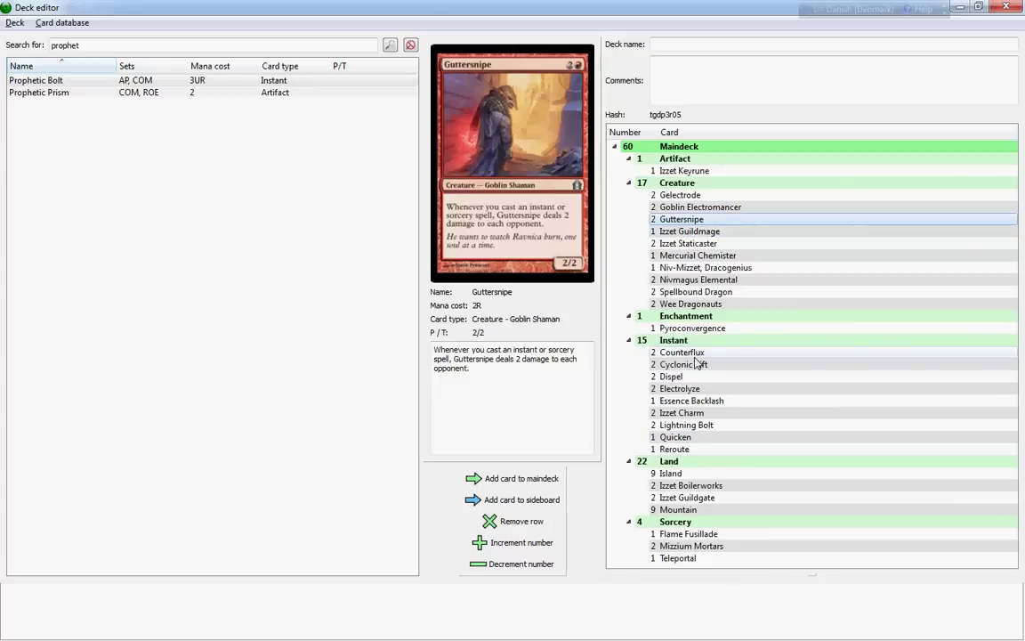
Read Izzet Guildmage, then compare the creatures Izzet Staticaster and Mercurial Chemister
click(699, 232)
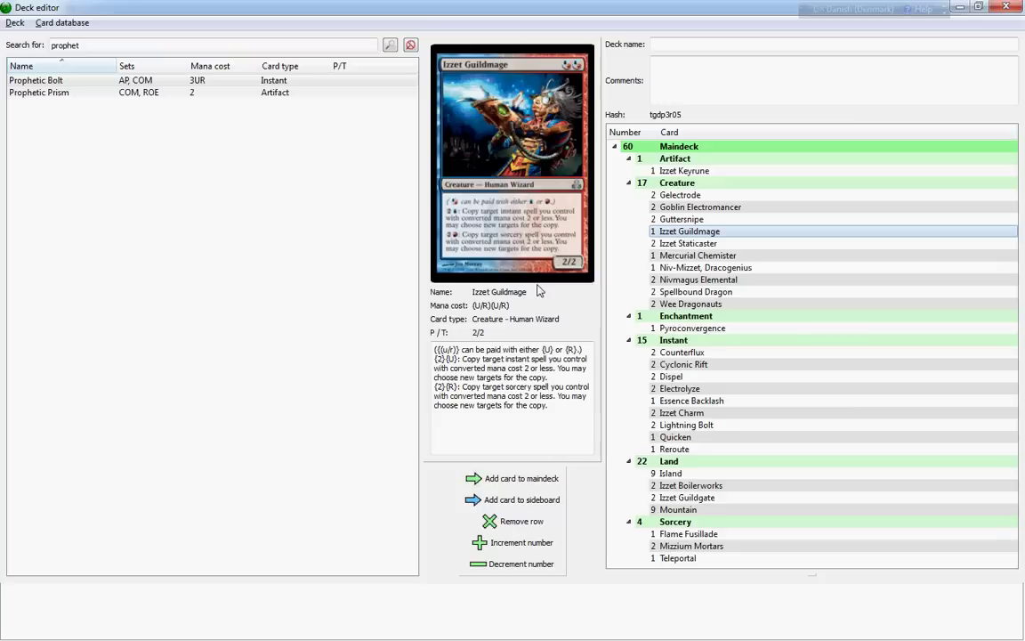
click(703, 243)
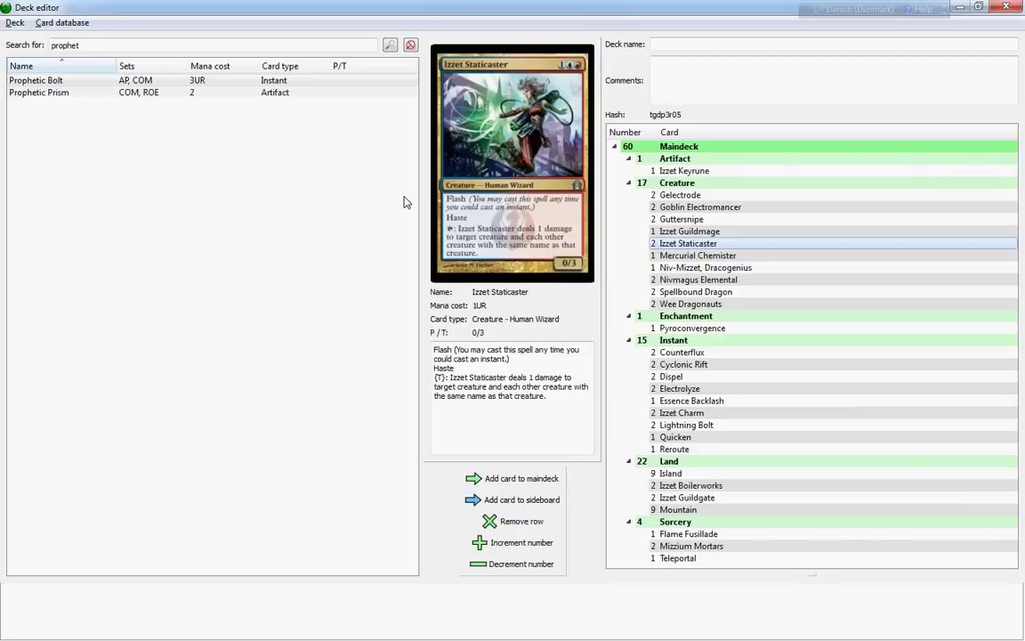
click(703, 257)
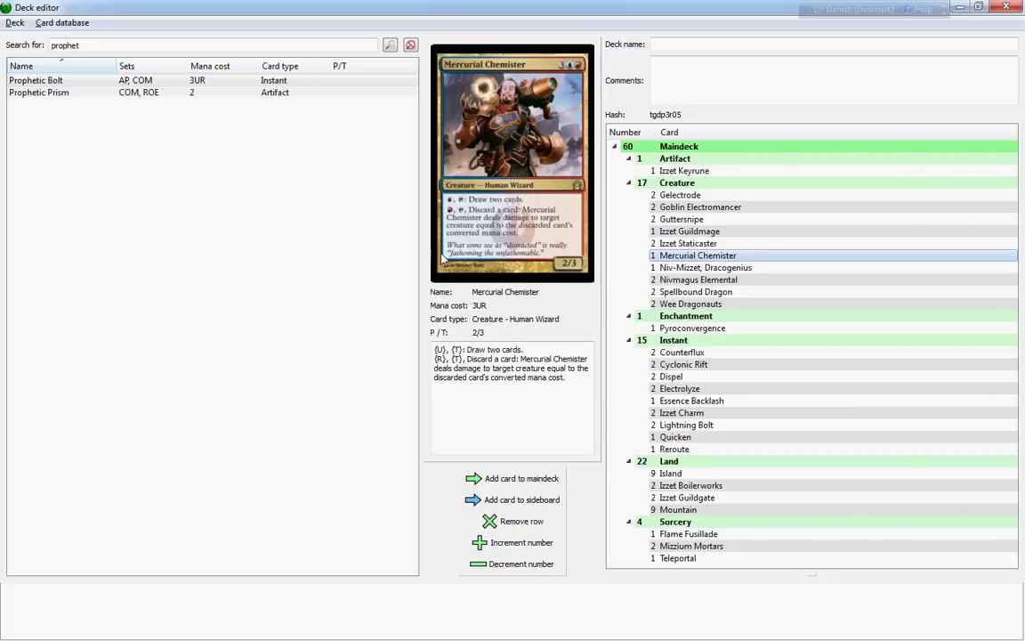
key(Up)
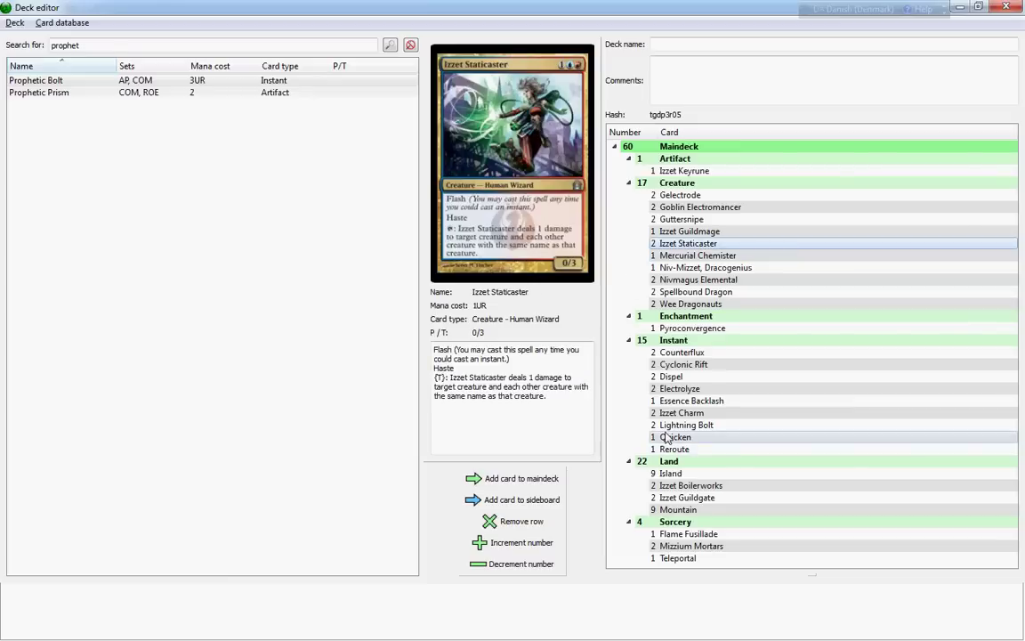
click(714, 257)
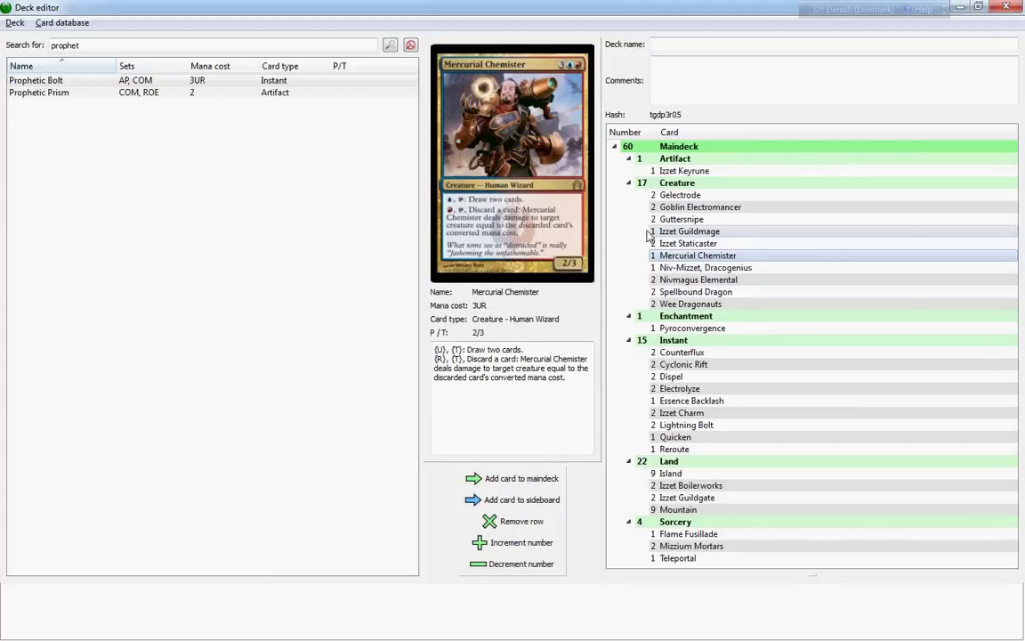
Read the creatures Niv-Mizzet, Dracogenius, Nivmagus Elemental and Spellbound Dragon
click(711, 268)
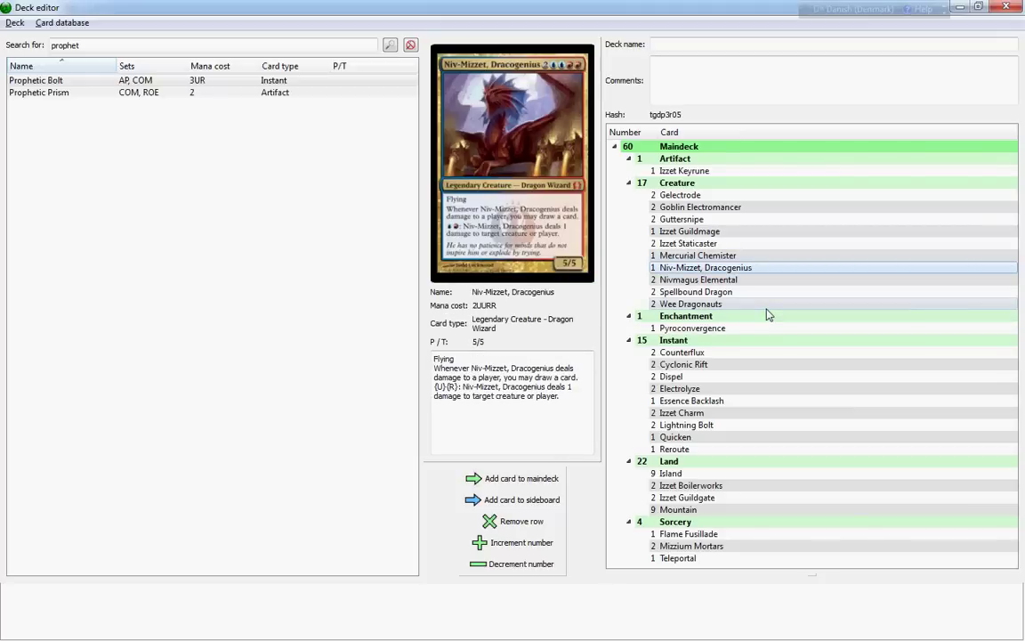
click(735, 281)
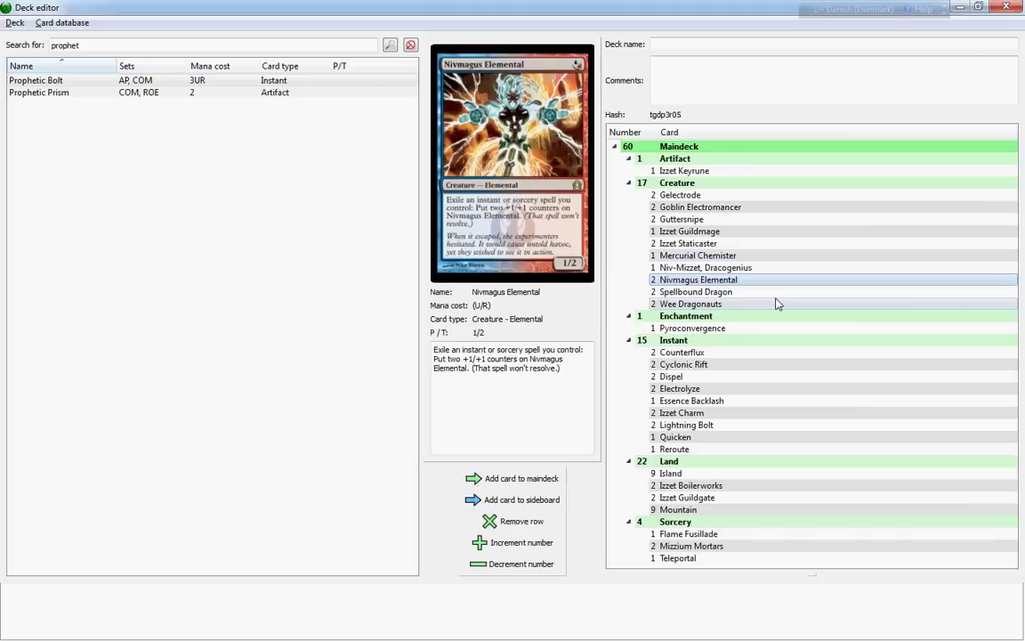
click(697, 291)
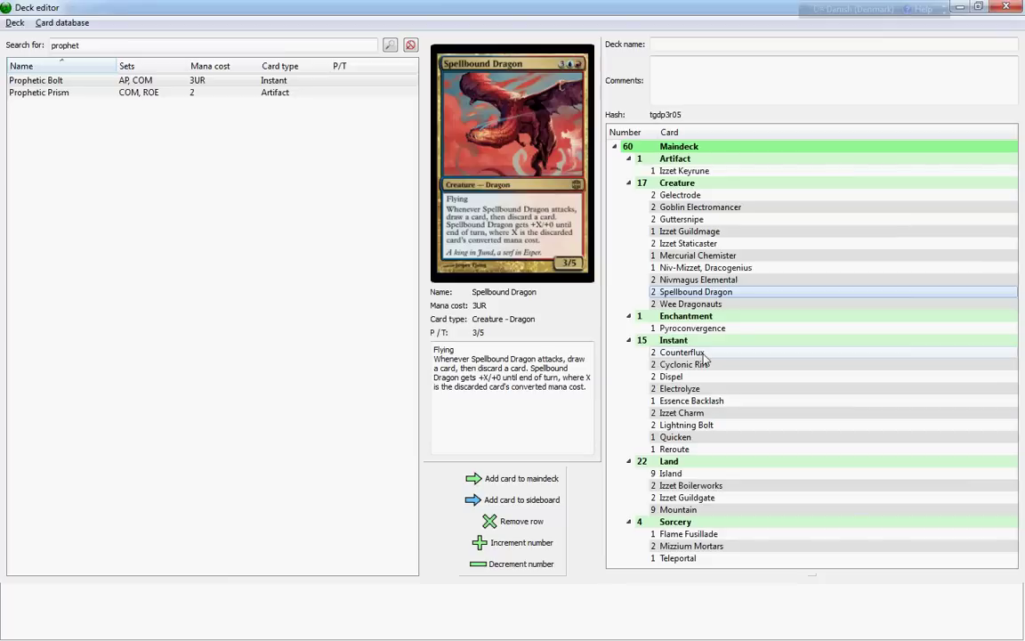
Look over Essence Backlash, Teleportal, Flame Fusillade and the enchantment Pyroconvergence
click(718, 401)
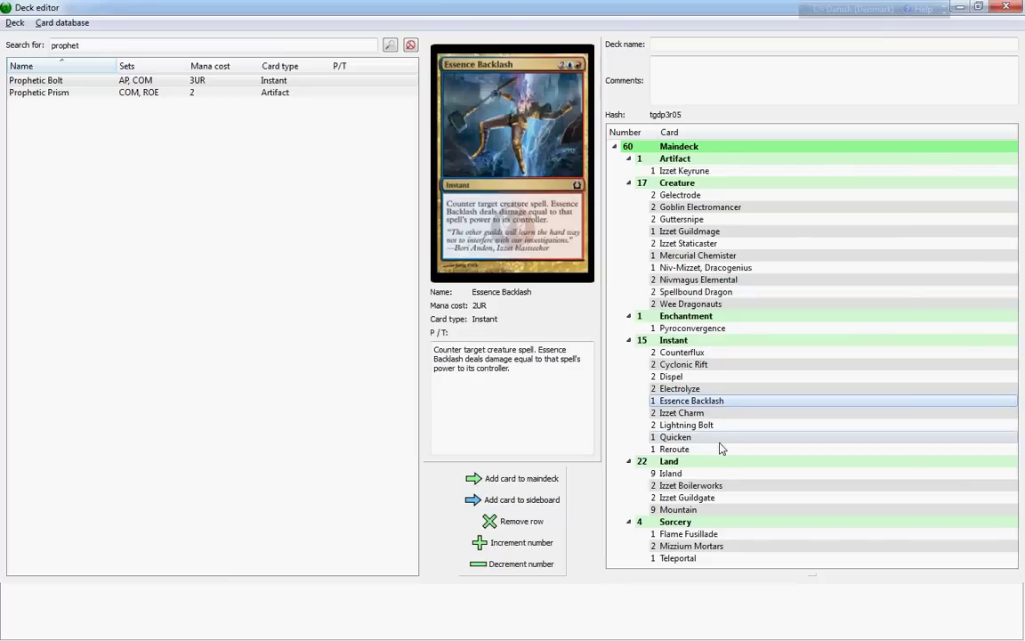
click(712, 559)
click(703, 534)
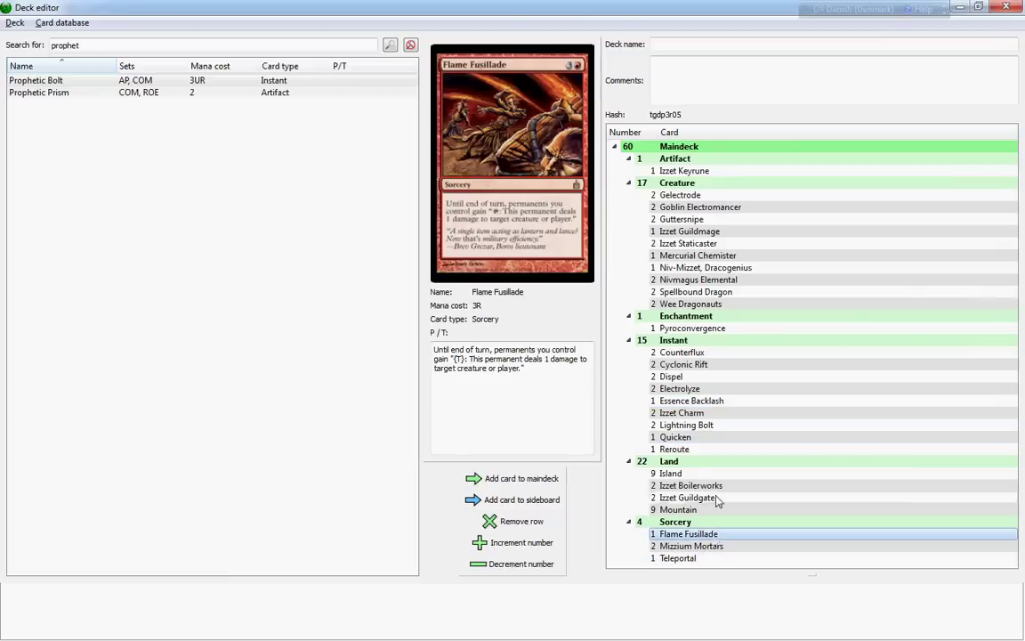
click(685, 331)
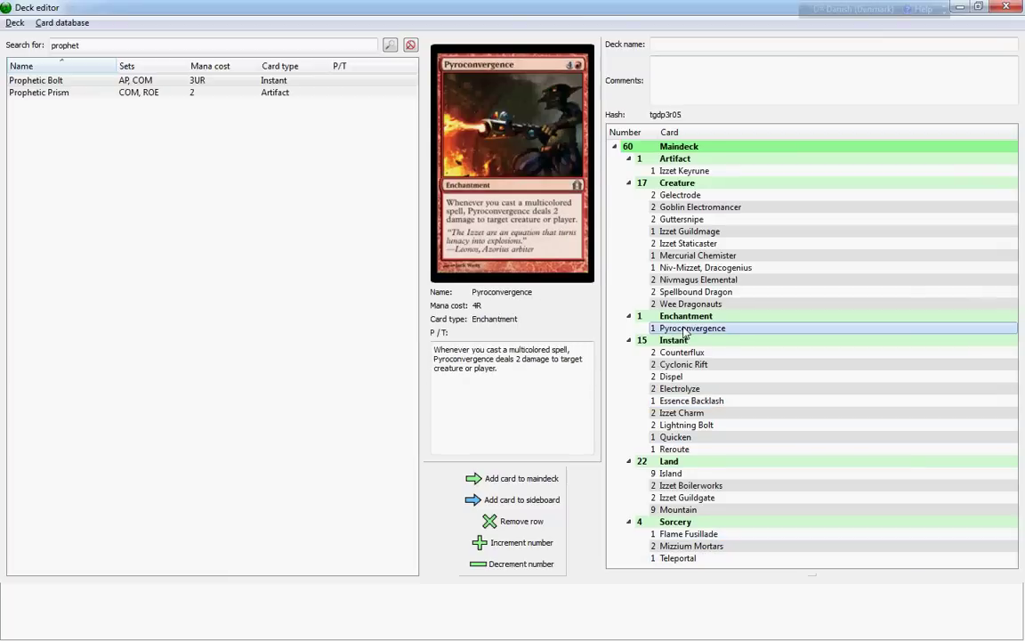
Revisit the creatures from Spellbound Dragon through Nivmagus Elemental and Niv-Mizzet, Dracogenius back to Mercurial Chemister
click(708, 292)
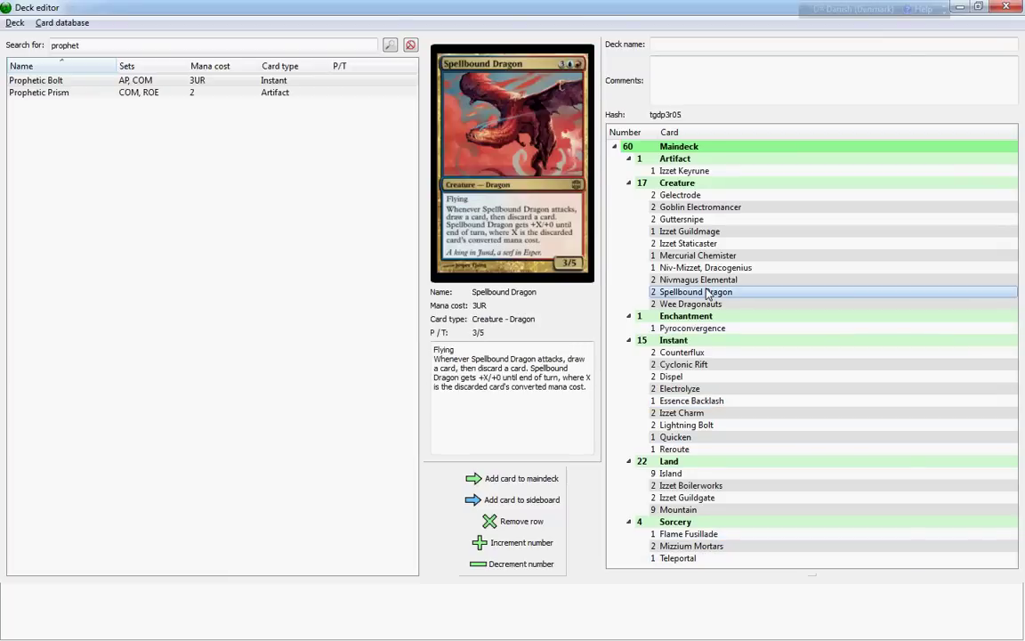
click(712, 279)
click(738, 267)
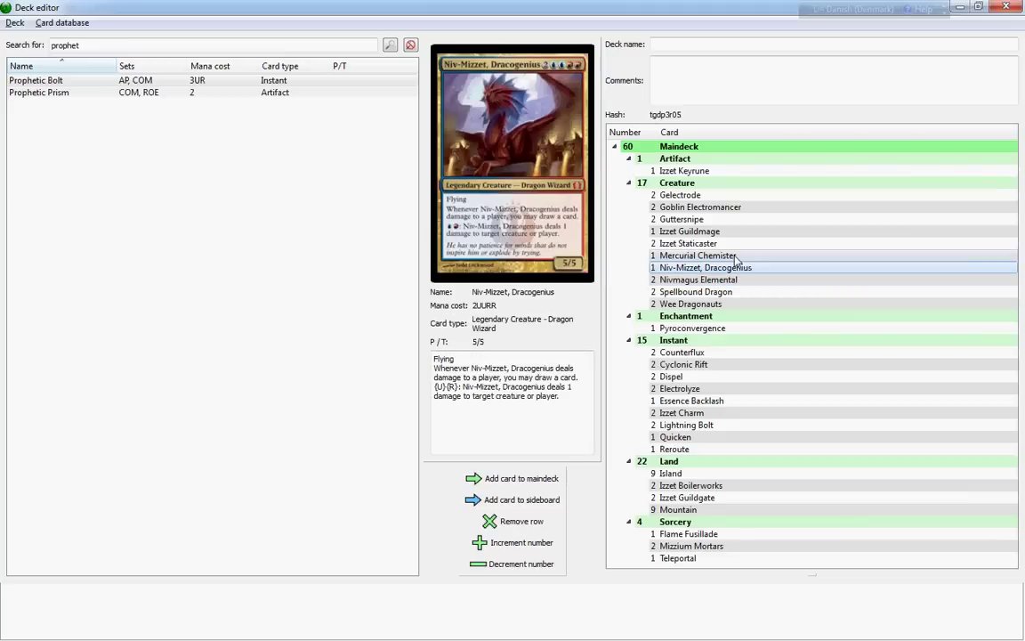
click(737, 256)
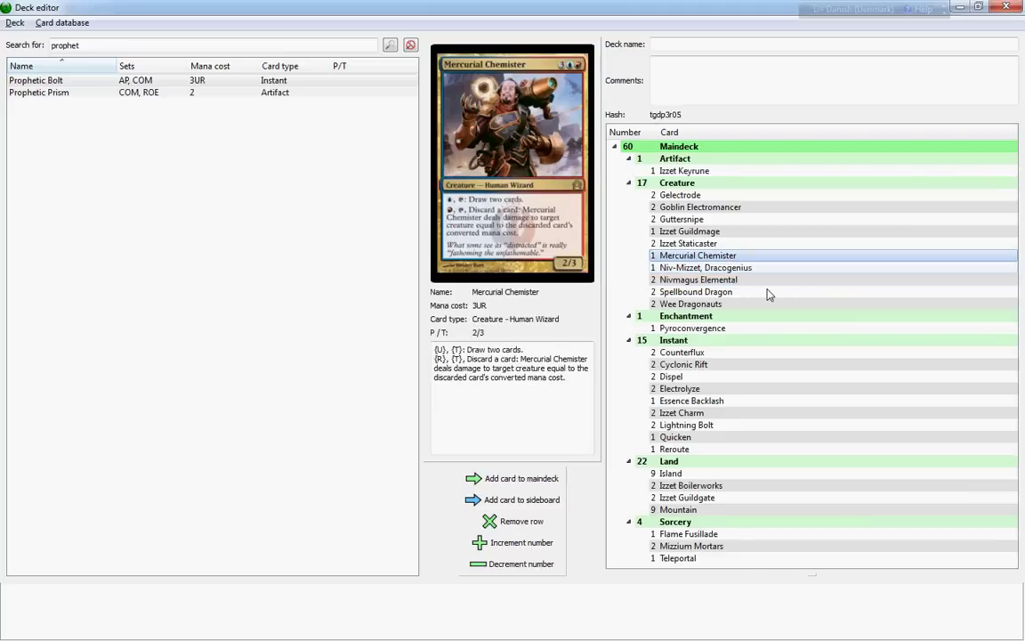
Revisit Niv-Mizzet, Dracogenius, Spellbound Dragon and Wee Dragonauts, along with the enchantment Pyroconvergence and the creature Guttersnipe
click(707, 304)
click(731, 268)
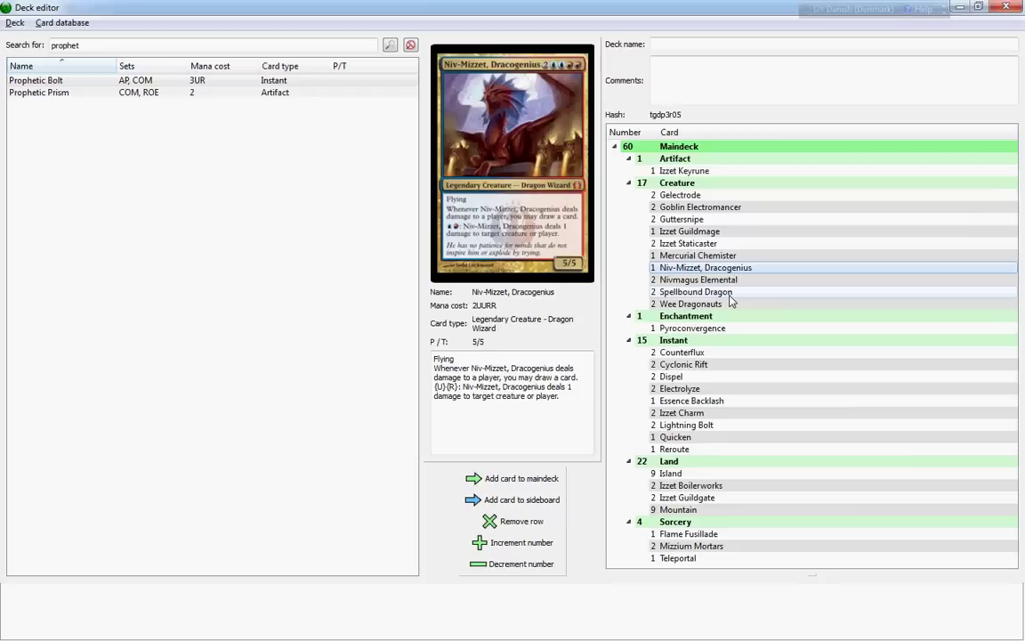
click(732, 303)
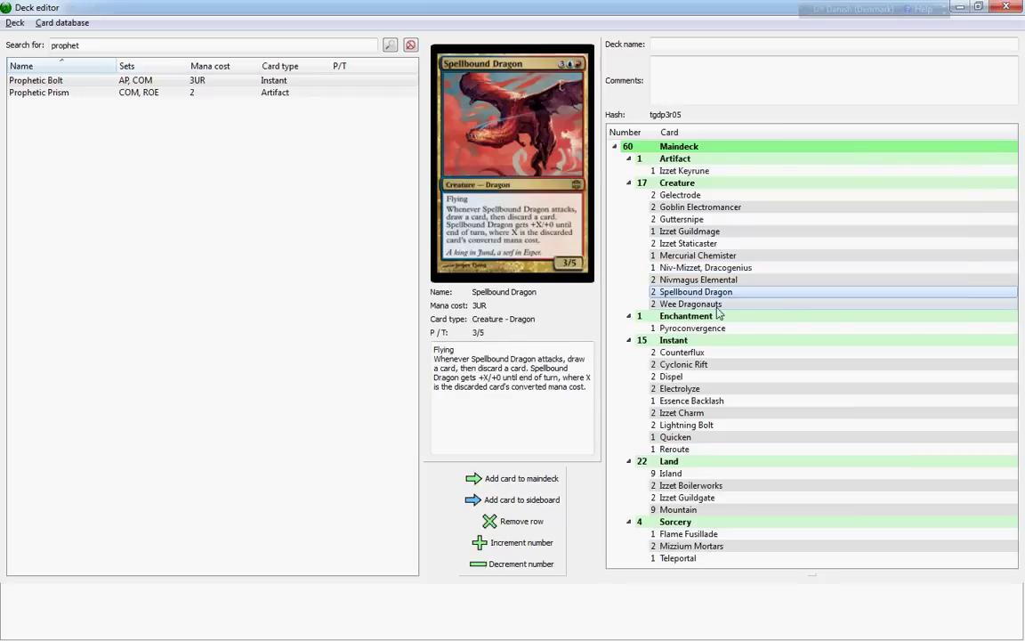
click(718, 306)
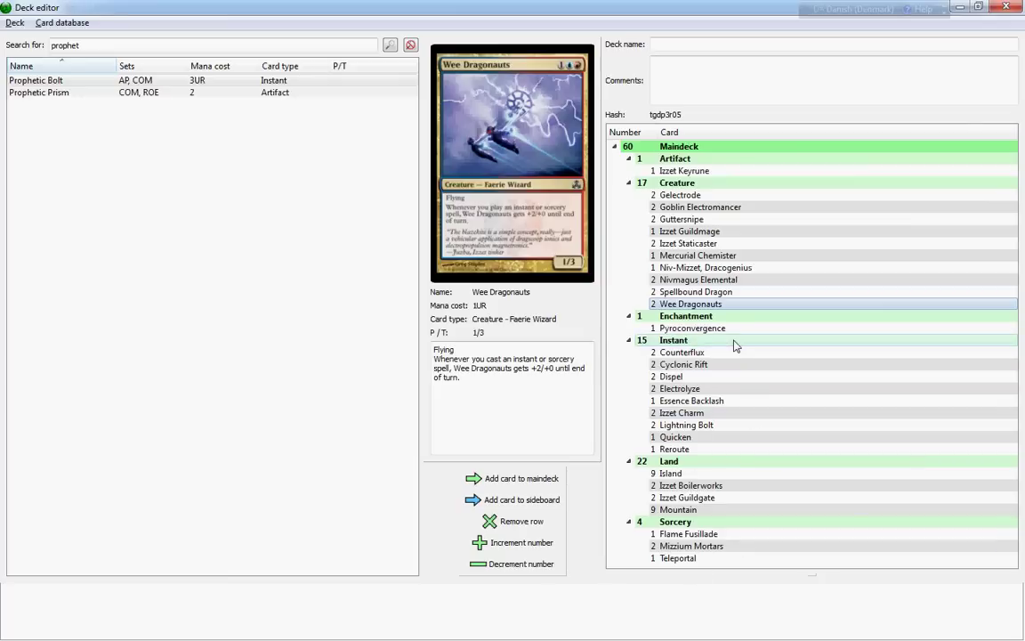
key(Down)
key(Down)
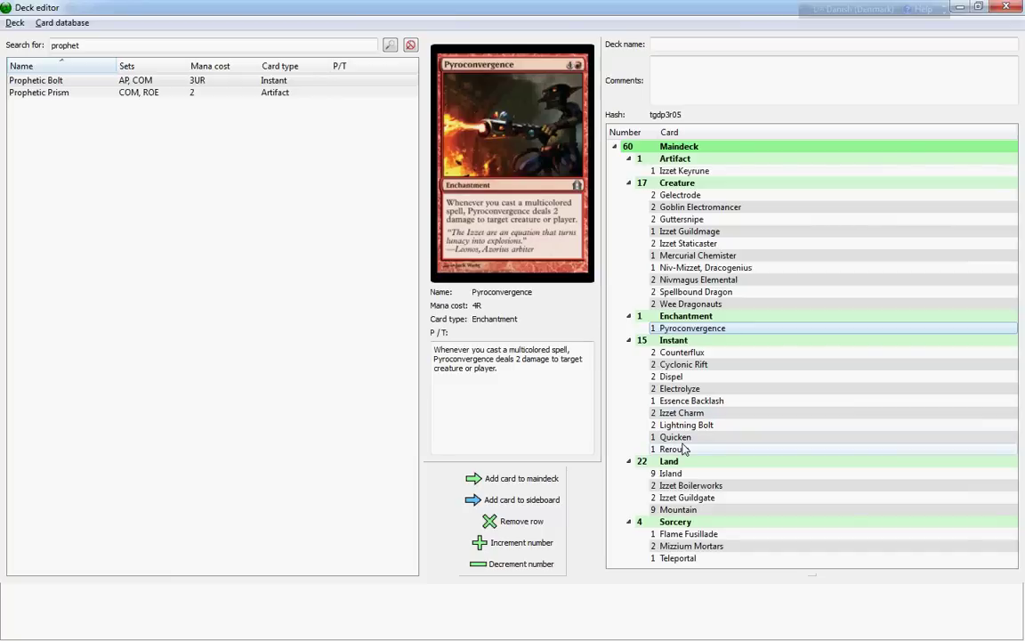
click(735, 221)
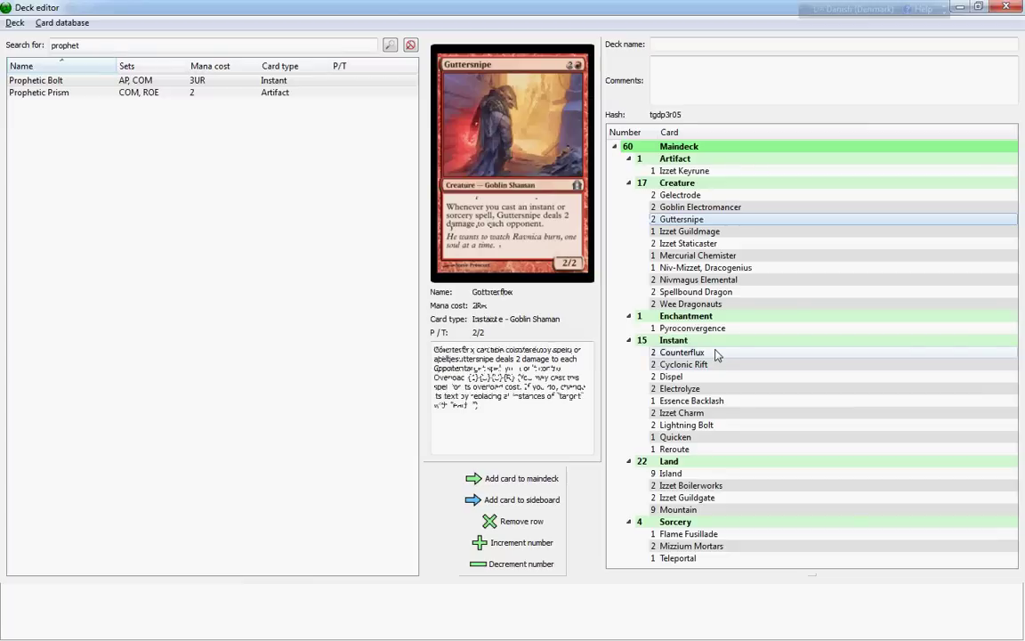
Read the instants Counterflux, Cyclonic Rift, Dispel, Electrolyze, Essence Backlash and Izzet Charm in the maindeck
click(717, 355)
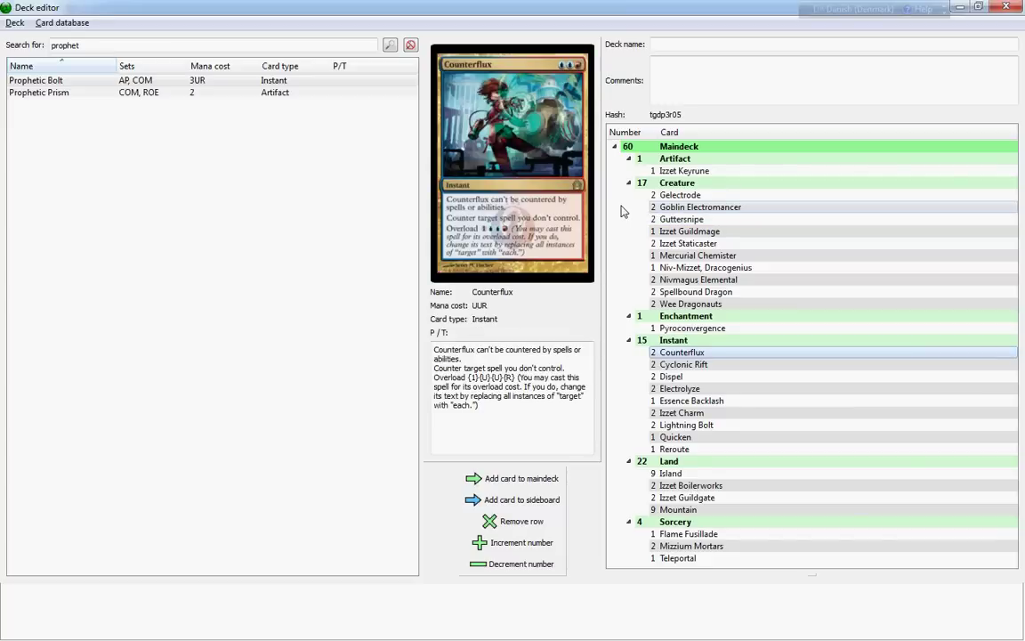
click(694, 365)
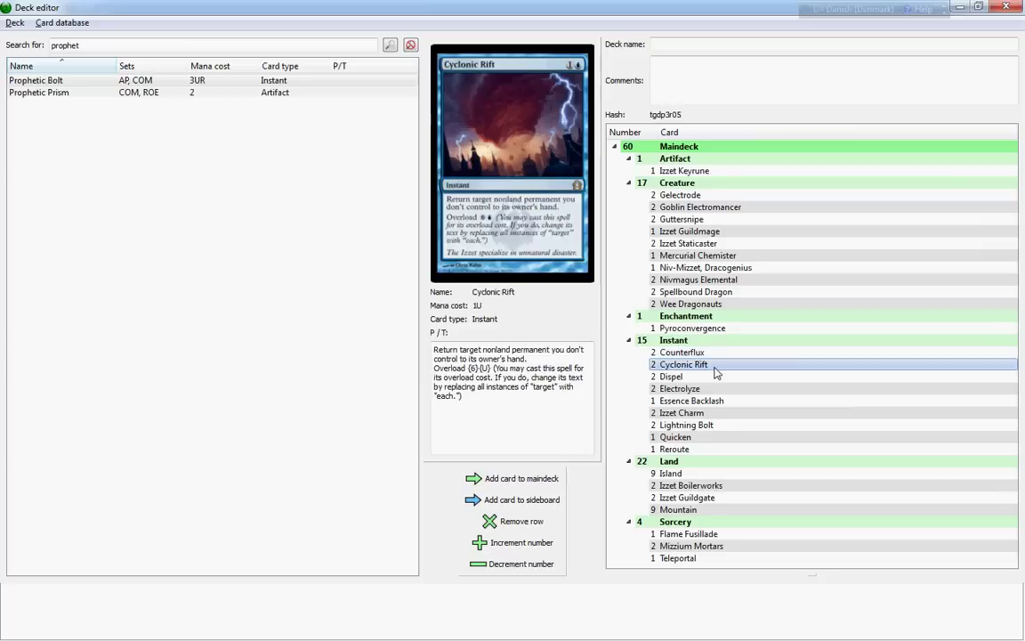
click(694, 377)
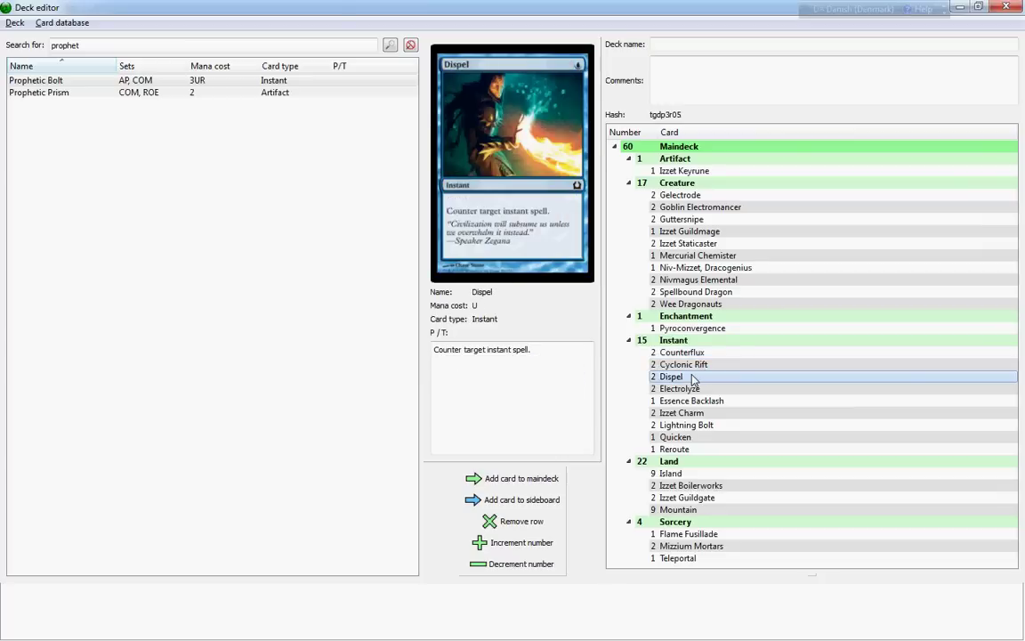
click(701, 389)
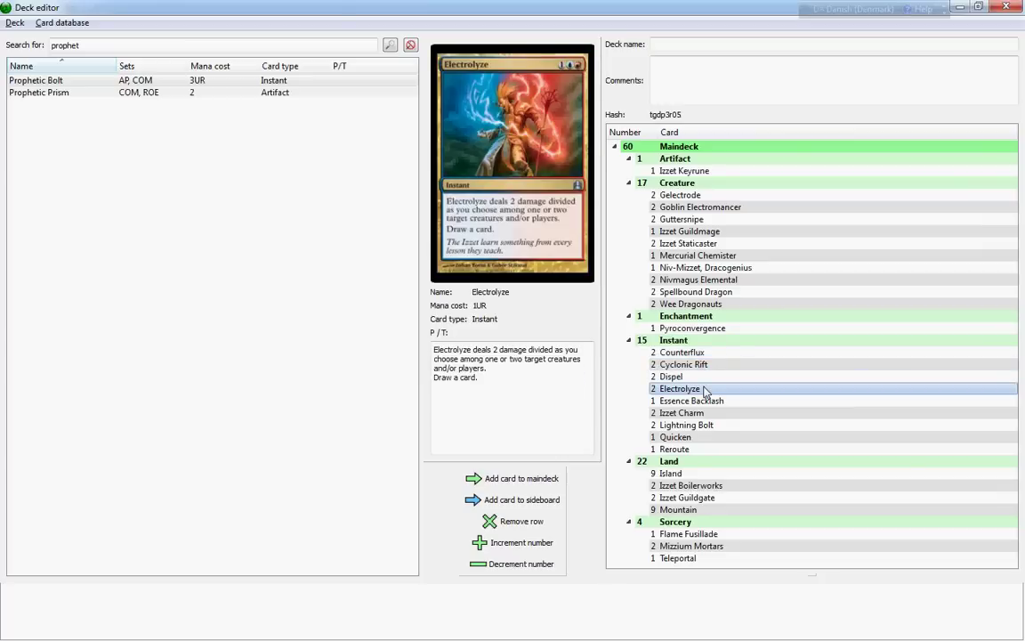
click(702, 401)
click(701, 413)
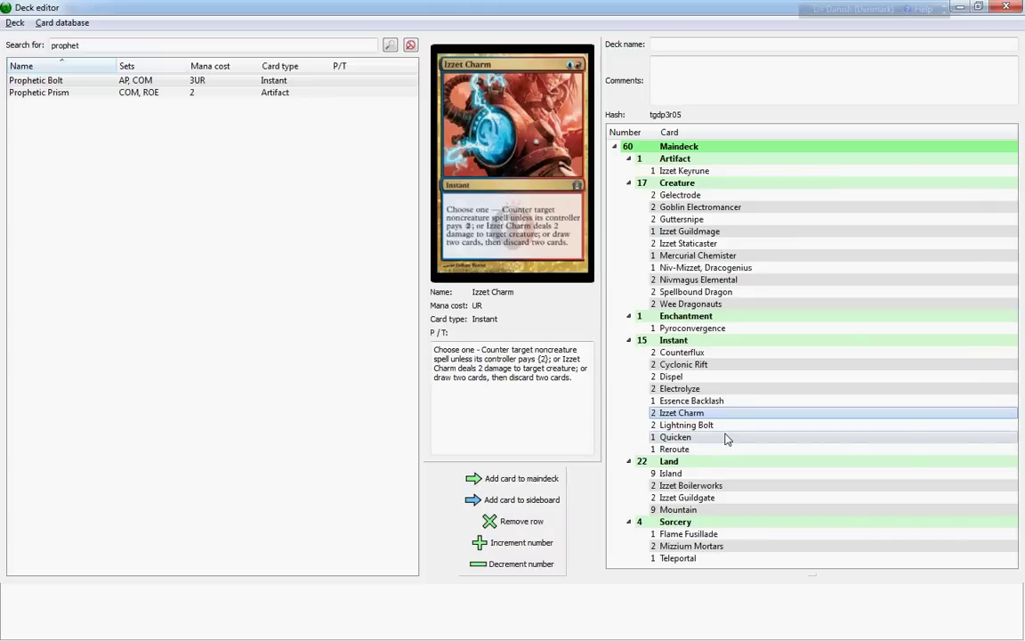
Read the remaining maindeck instants Lightning Bolt, Quicken and Reroute
key(Down)
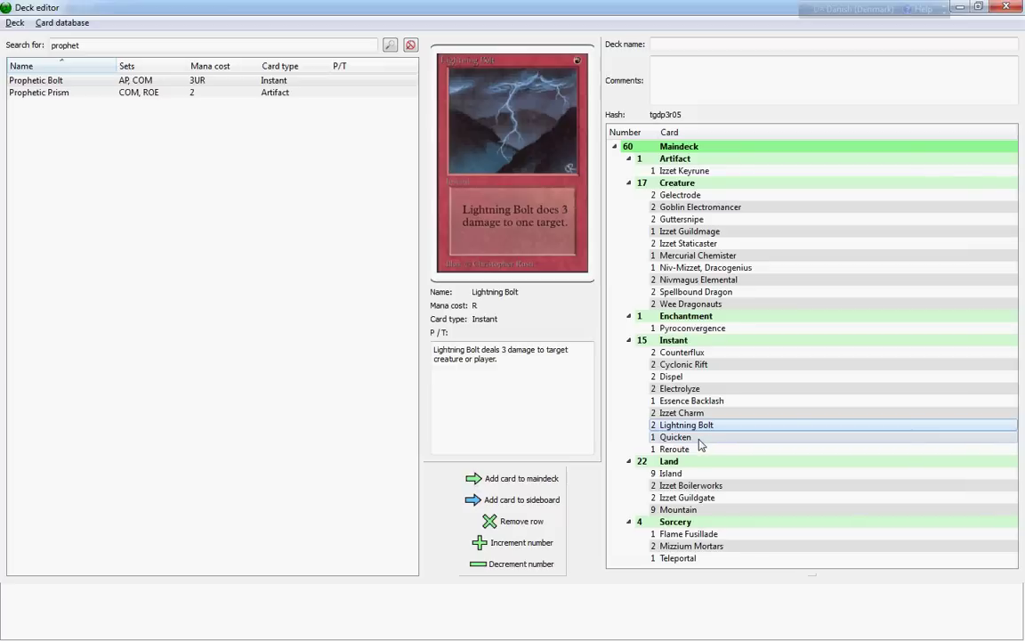
click(700, 437)
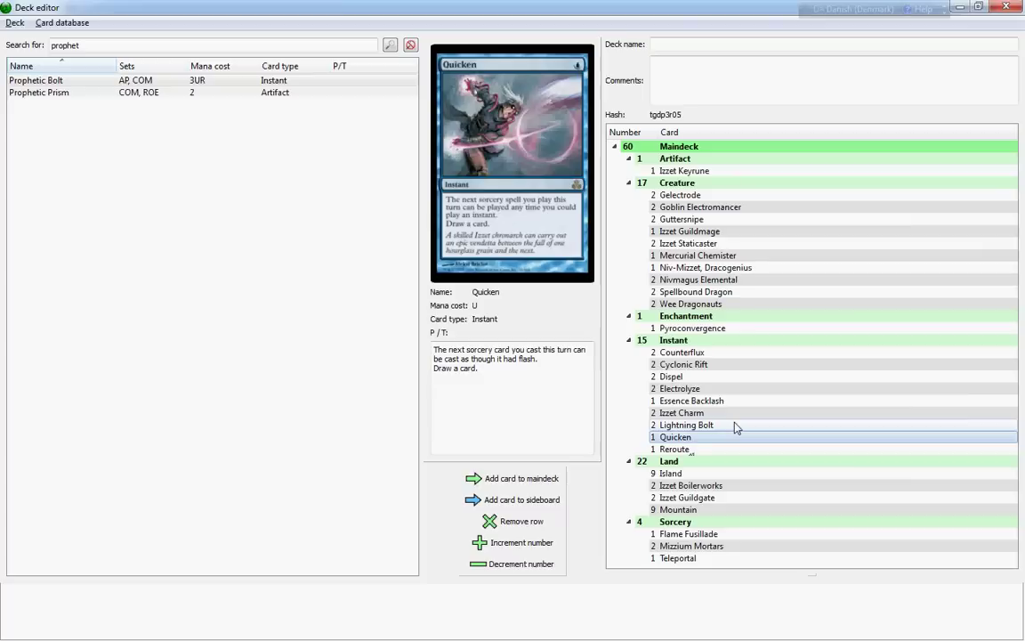
click(694, 449)
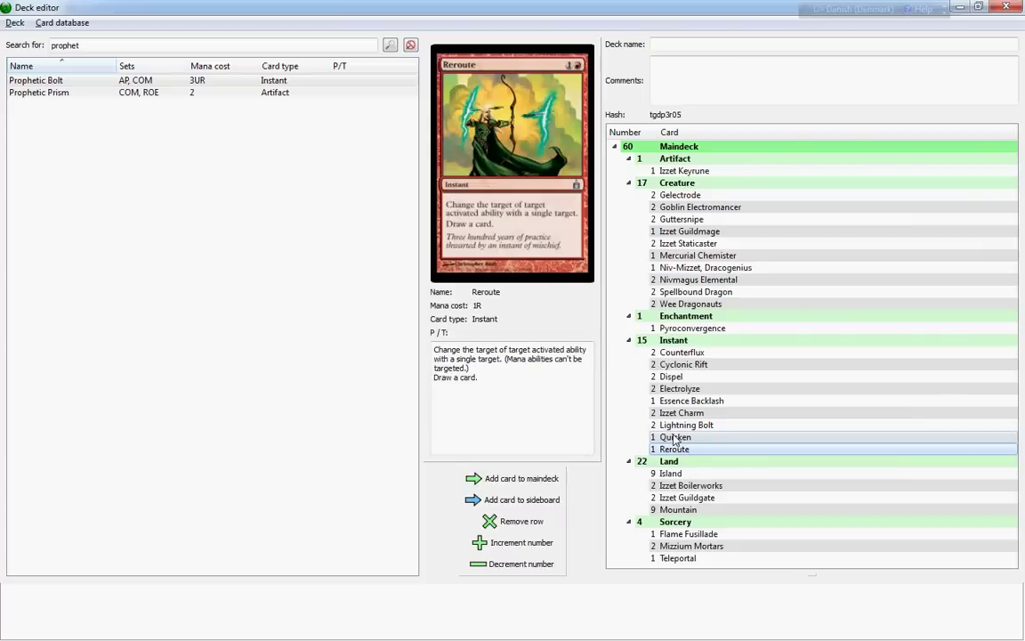
Read the sorceries Flame Fusillade, Mizzium Mortars and Teleportal, and revisit the creatures Goblin Electromancer and Nivmagus Elemental
click(688, 535)
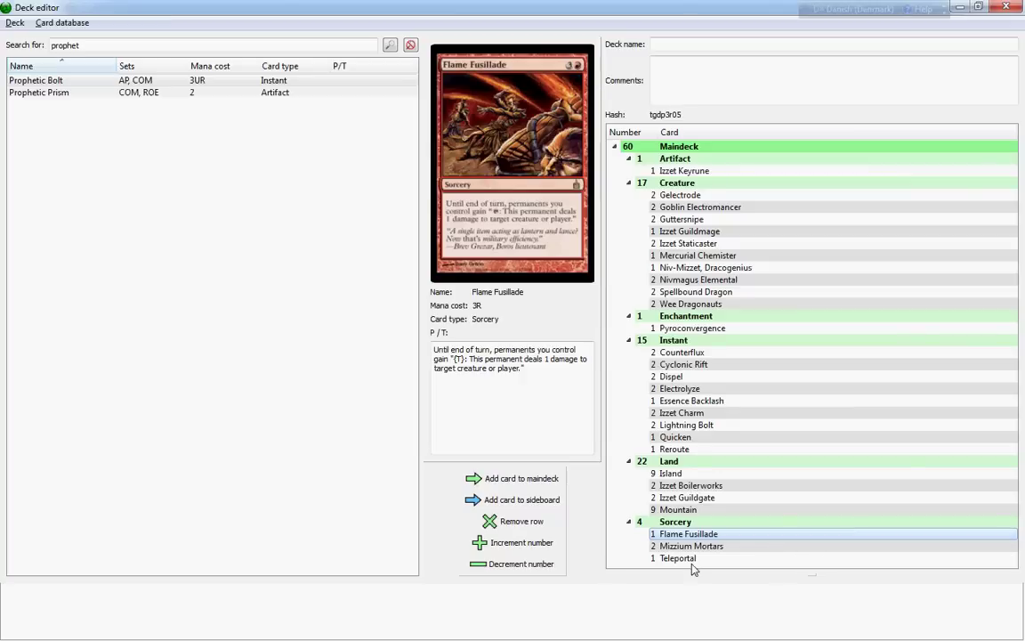
key(Down)
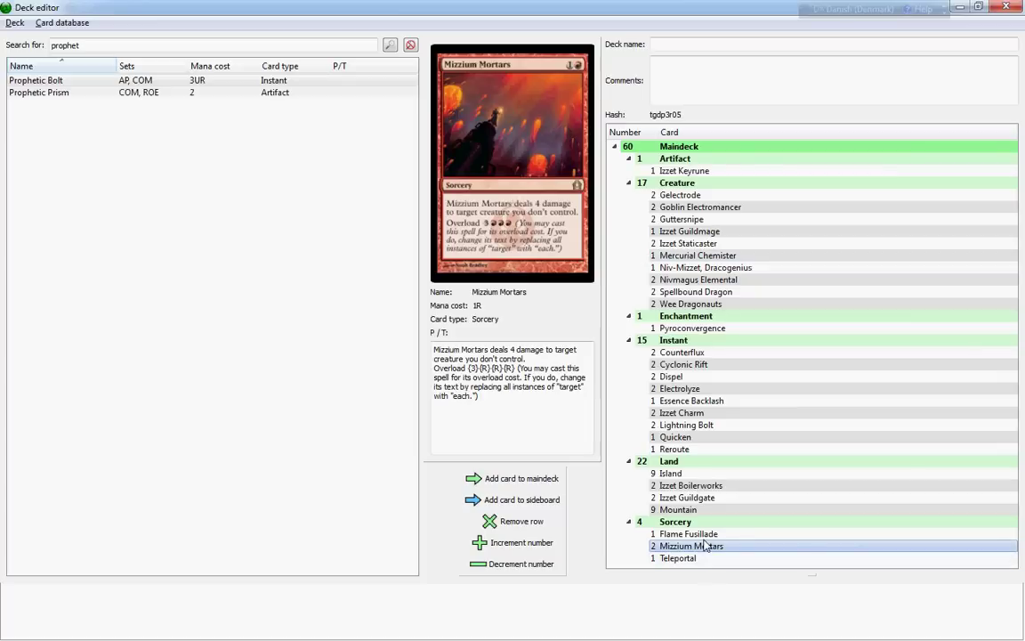
click(704, 208)
click(717, 546)
click(713, 559)
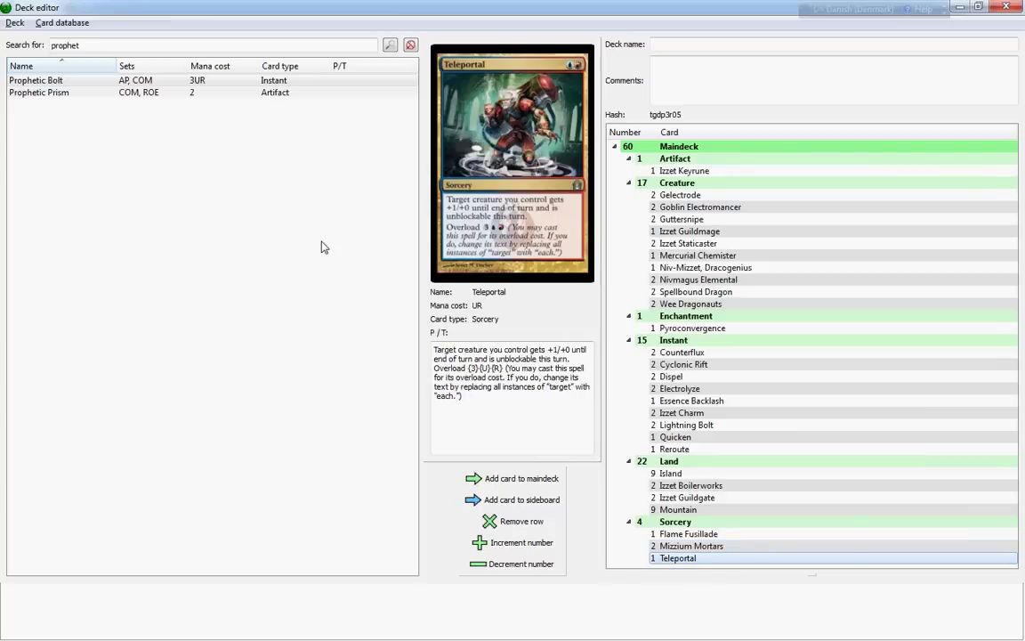
click(676, 291)
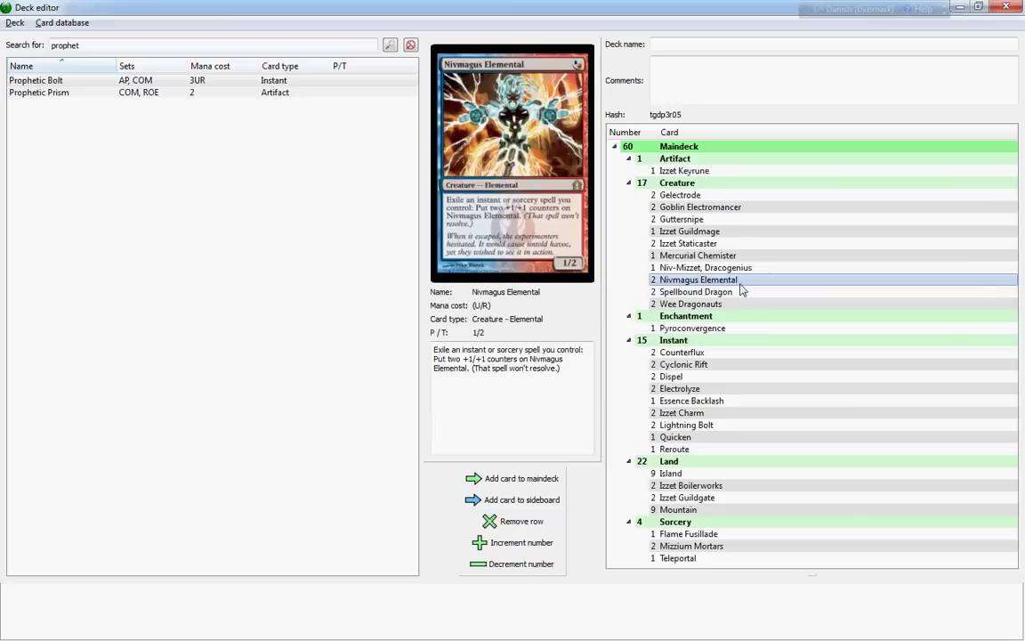
Revisit Goblin Electromancer and search the card database for "goblin fle"
click(717, 210)
key(ctrl+f)
text(gl)
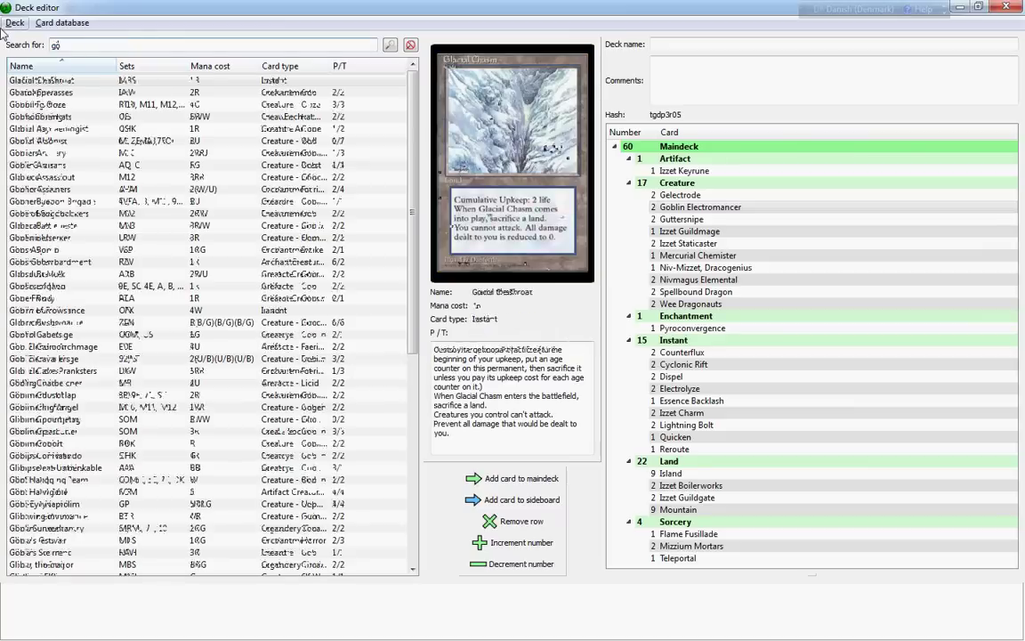
key(BackSpace)
text(oblin)
key(BackSpace)
key(BackSpace)
key(BackSpace)
key(BackSpace)
text(blin)
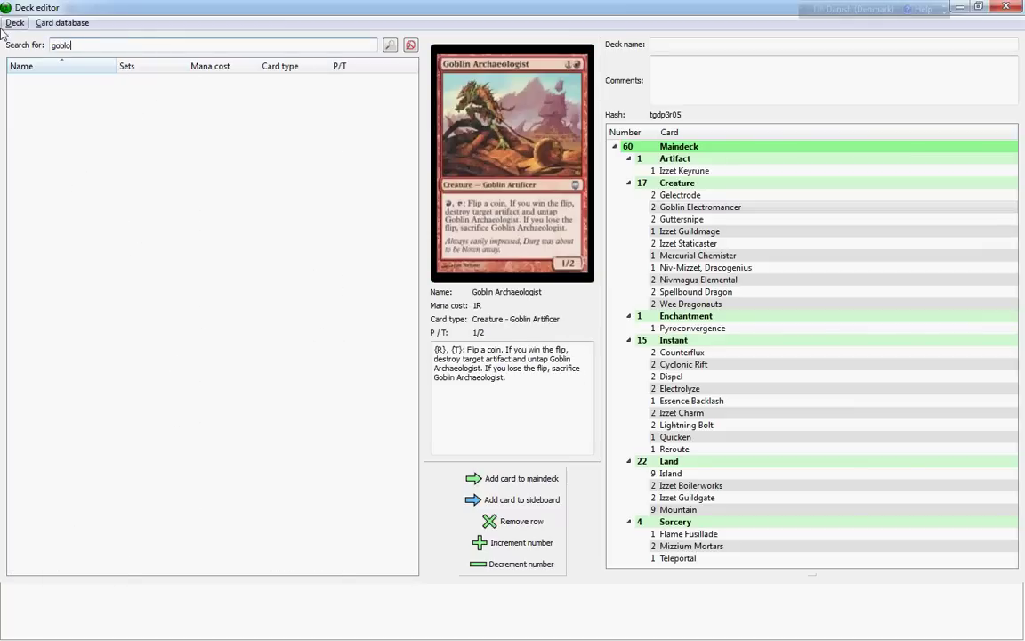
text( fle)
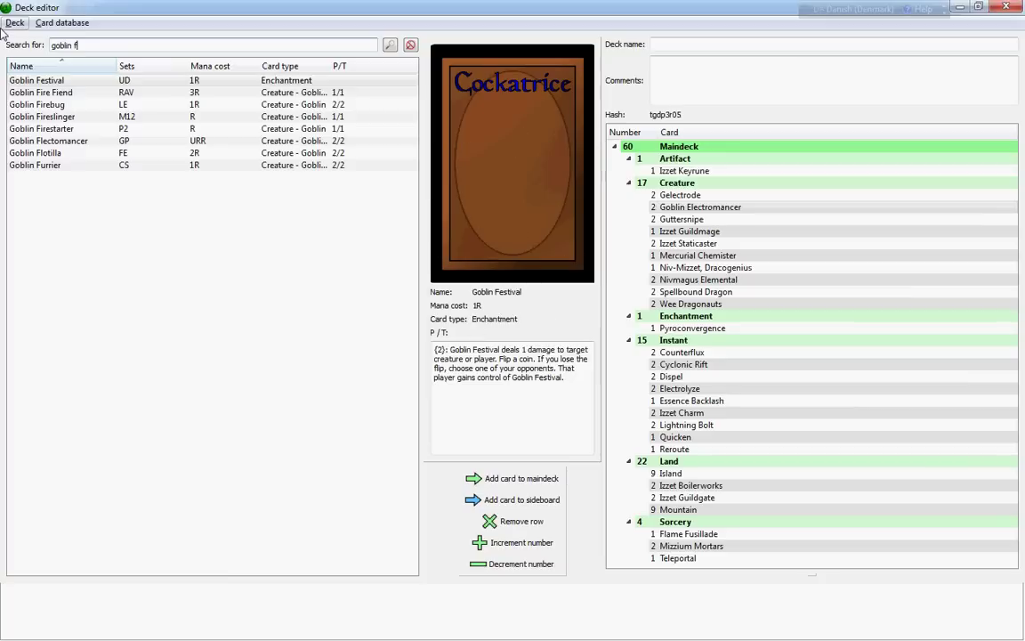